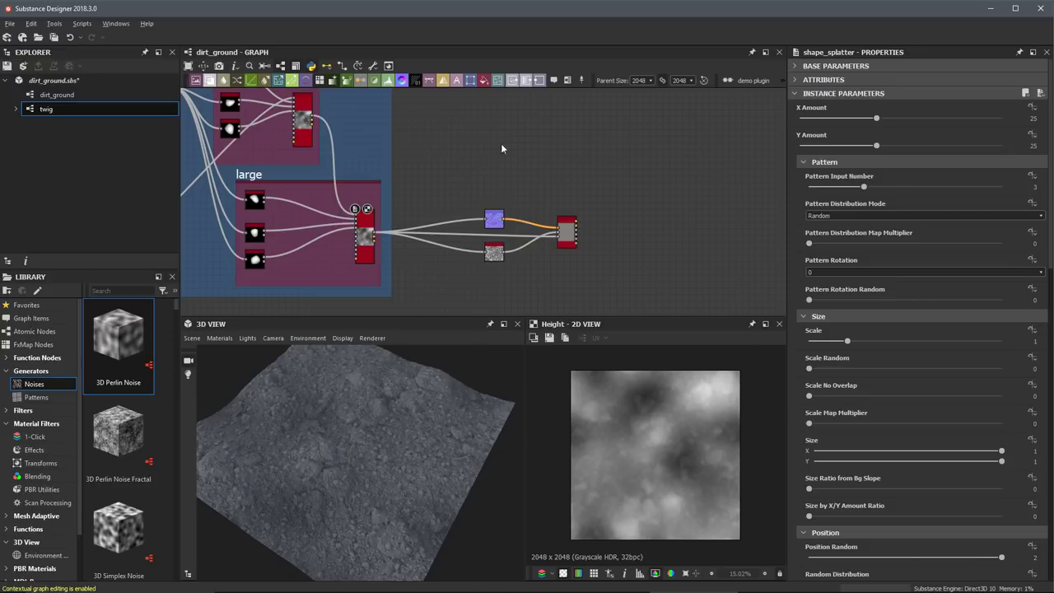
- Add the twig graph as a node in empty space beside the pebbles frame and preview its output
{"action": "middle_click_drag", "start_coordinate": [519, 133], "coordinate": [578, 170]}
{"action": "scroll", "coordinate": [574, 166], "scroll_direction": "down", "scroll_amount": 2}
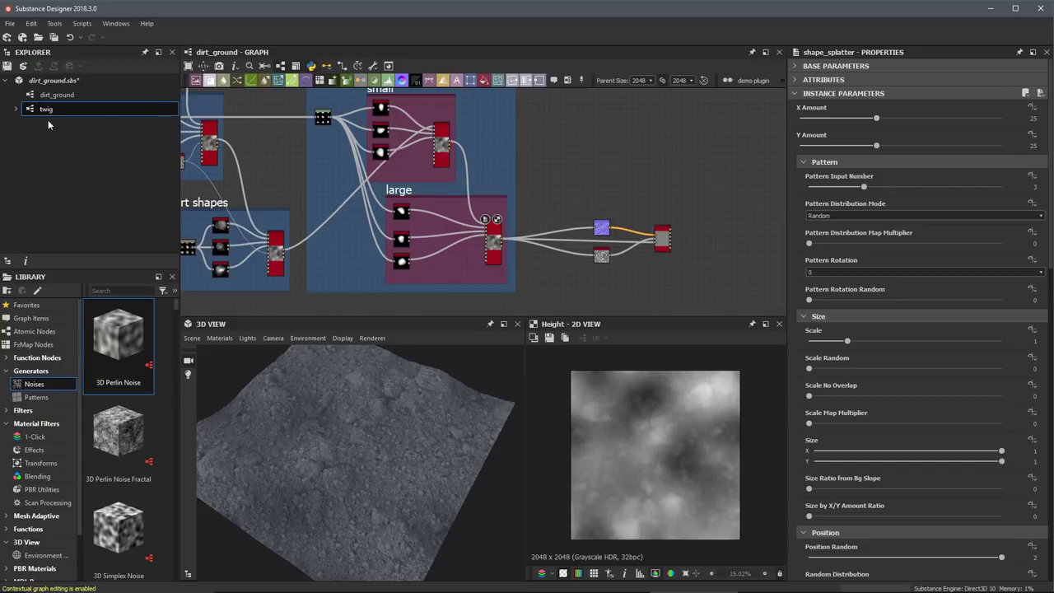
{"action": "left_click_drag", "start_coordinate": [45, 113], "coordinate": [569, 167]}
{"action": "double_click", "coordinate": [568, 165]}
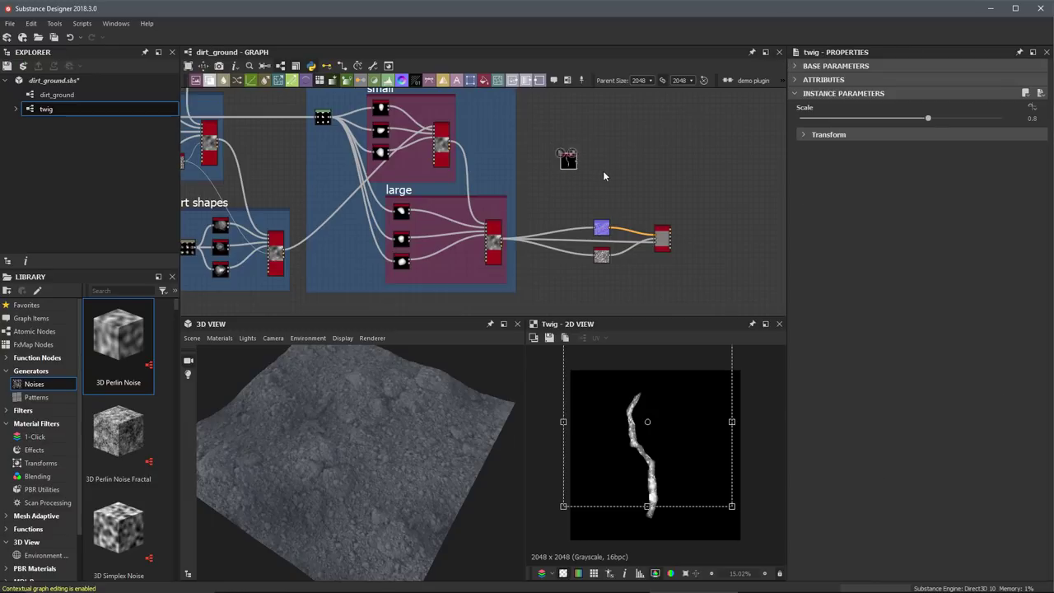
{"action": "scroll", "coordinate": [603, 171], "scroll_direction": "up", "scroll_amount": 2}
{"action": "scroll", "coordinate": [586, 185], "scroll_direction": "up", "scroll_amount": 4}
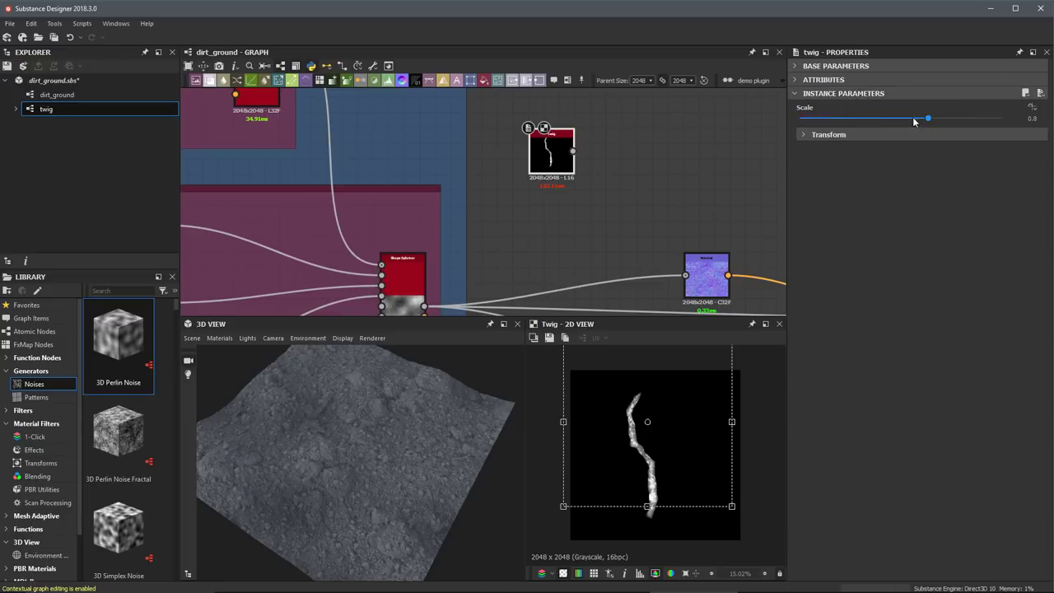
{"action": "scroll", "coordinate": [696, 457], "scroll_direction": "down", "scroll_amount": 1}
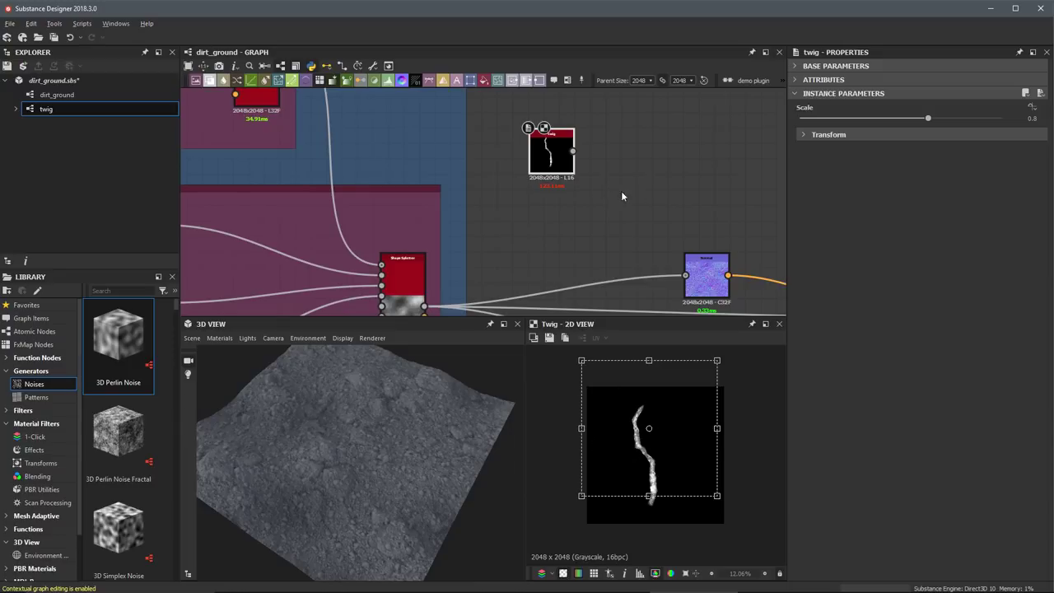
- Shift the Normal, Ambient Occlusion and Base Material nodes farther from the pebbles frame to make room
{"action": "scroll", "coordinate": [590, 174], "scroll_direction": "down", "scroll_amount": 2}
{"action": "left_click_drag", "start_coordinate": [577, 165], "coordinate": [748, 293]}
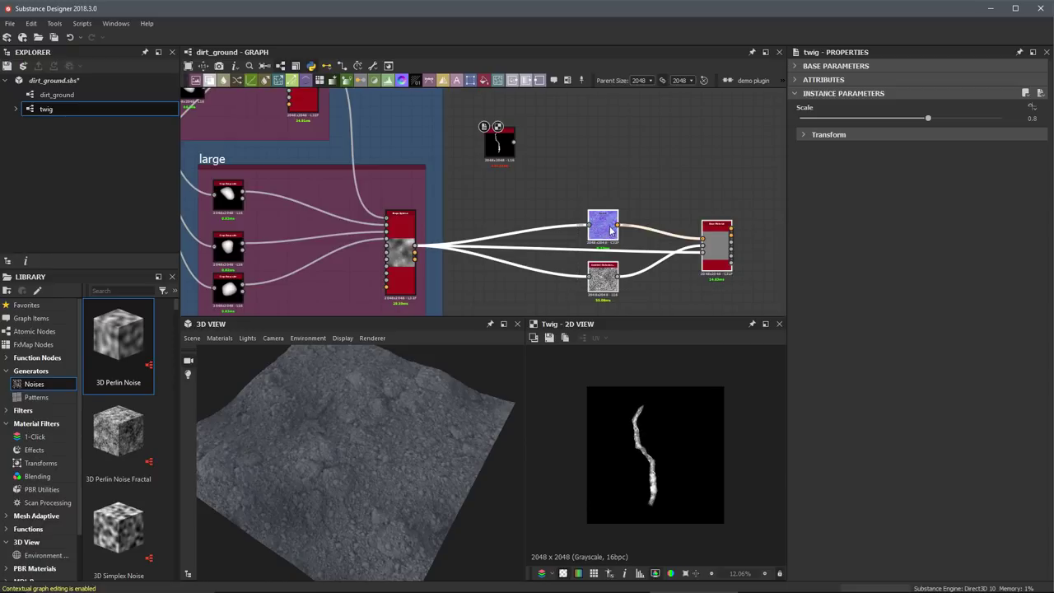
{"action": "left_click_drag", "start_coordinate": [607, 229], "coordinate": [659, 227]}
- Add a Shape Splatter node and place it beside the twig node
{"action": "left_click", "coordinate": [566, 135]}
{"action": "key", "text": "space"}
{"action": "type", "text": "Shap"}
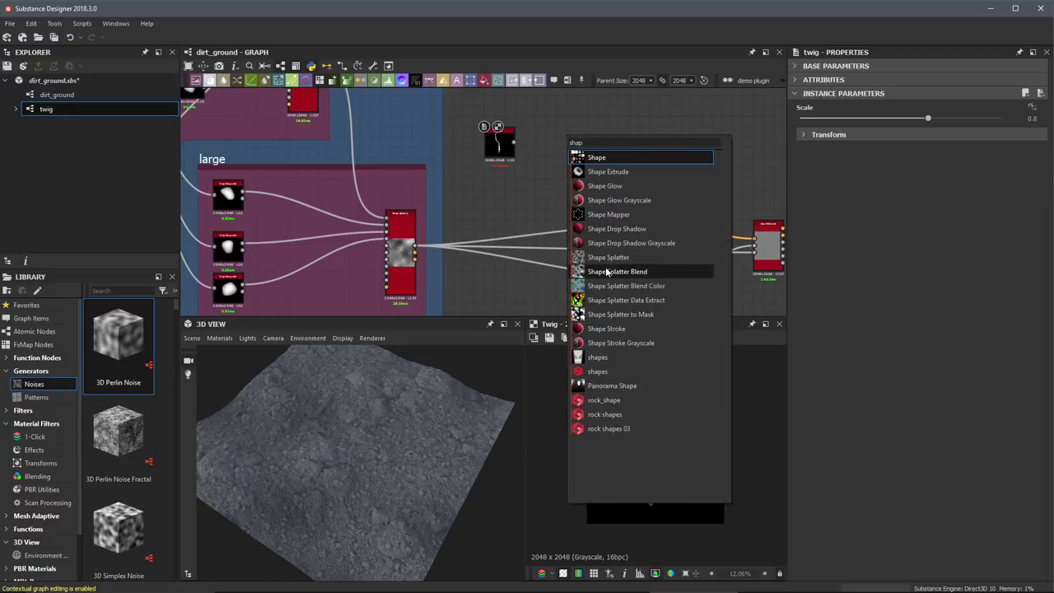
{"action": "key", "text": "Escape"}
{"action": "left_click_drag", "start_coordinate": [567, 149], "coordinate": [589, 184]}
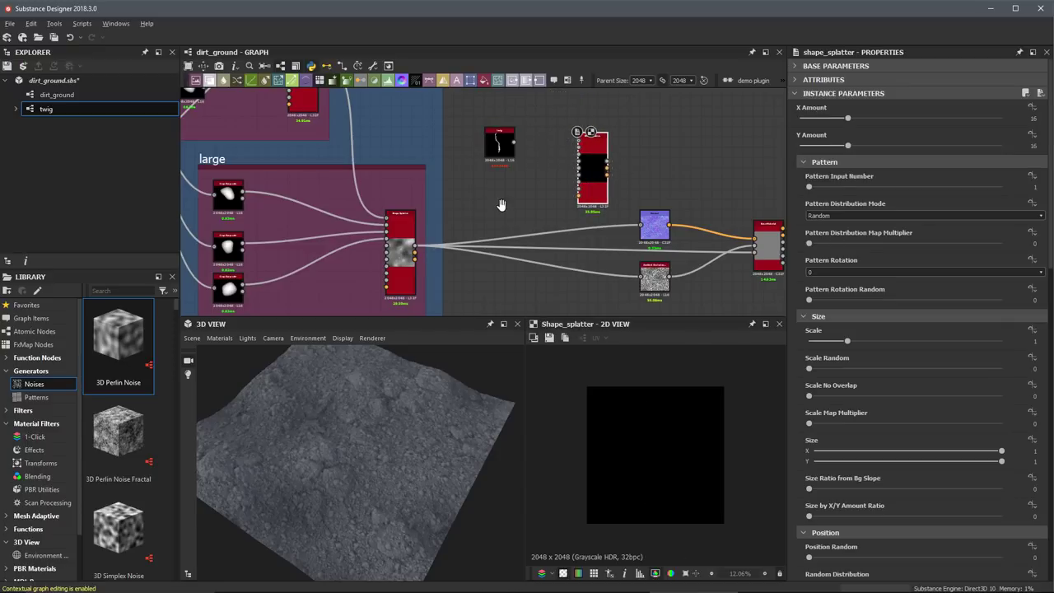
- Connect the height output of the large pebbles' Shape Splatter to the new Shape Splatter's Background Height input
{"action": "middle_click_drag", "start_coordinate": [552, 236], "coordinate": [513, 225]}
{"action": "scroll", "coordinate": [513, 226], "scroll_direction": "up", "scroll_amount": 1}
{"action": "scroll", "coordinate": [462, 169], "scroll_direction": "up", "scroll_amount": 2}
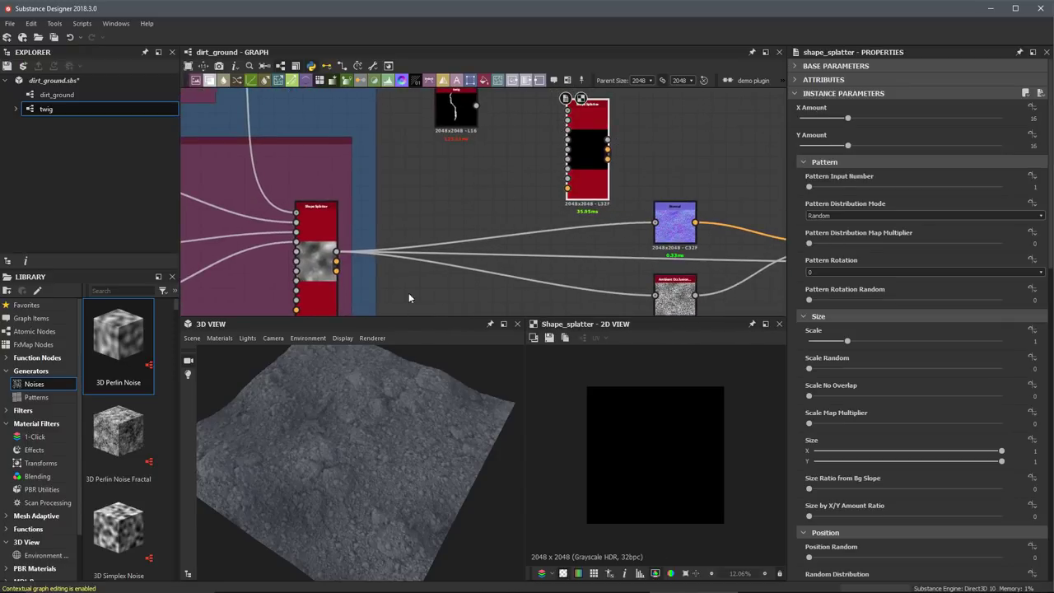
{"action": "scroll", "coordinate": [432, 239], "scroll_direction": "down", "scroll_amount": 5}
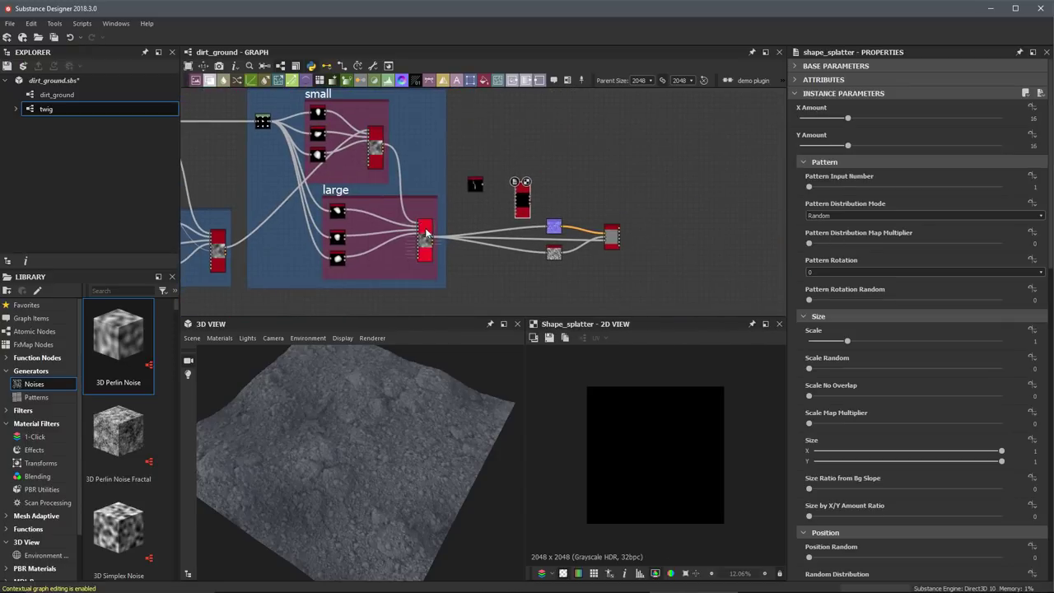
{"action": "scroll", "coordinate": [427, 241], "scroll_direction": "up", "scroll_amount": 3}
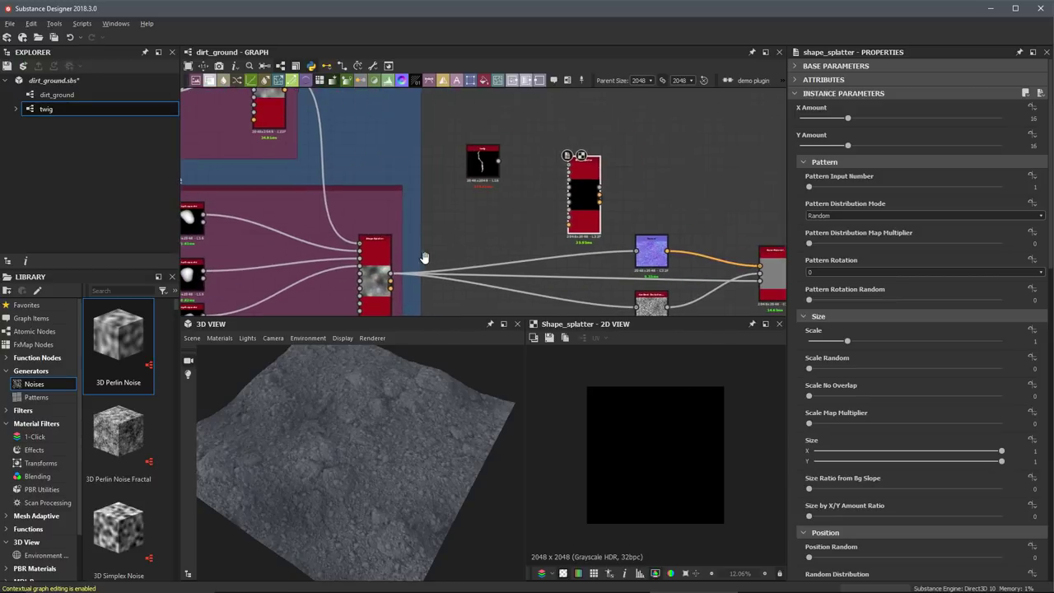
{"action": "left_click_drag", "start_coordinate": [395, 276], "coordinate": [570, 165]}
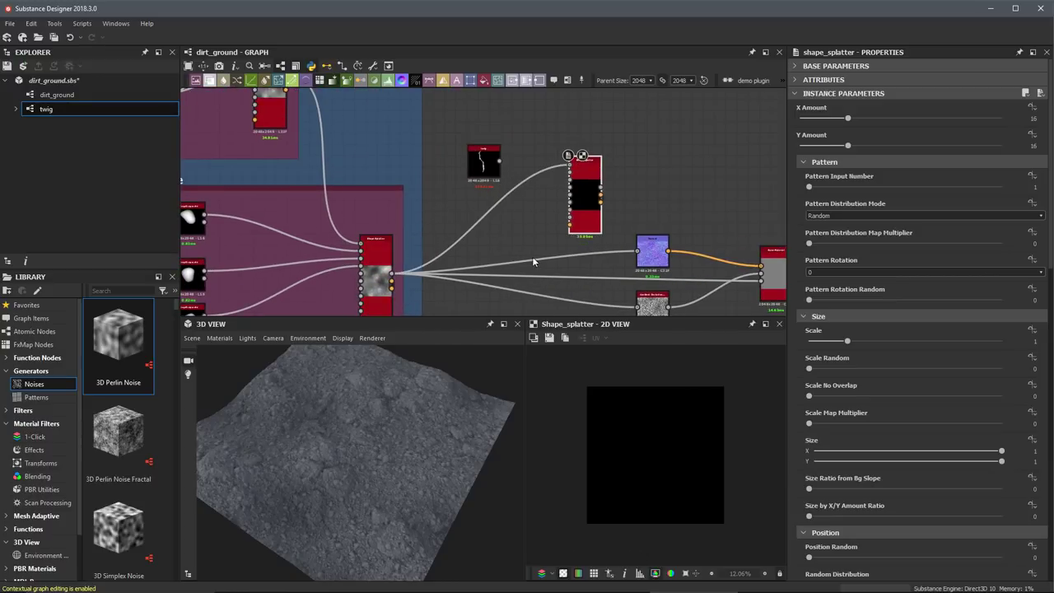
- Set the new Shape Splatter's Pattern Input Number to 2 and connect the twig node to Pattern 1
{"action": "scroll", "coordinate": [560, 194], "scroll_direction": "up", "scroll_amount": 3}
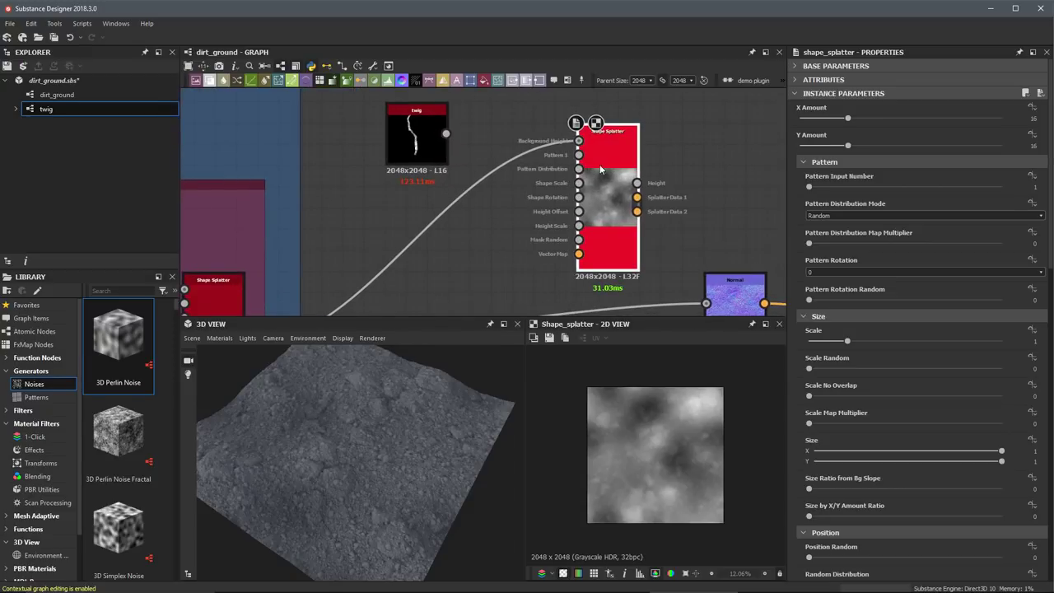
{"action": "left_click", "coordinate": [836, 184]}
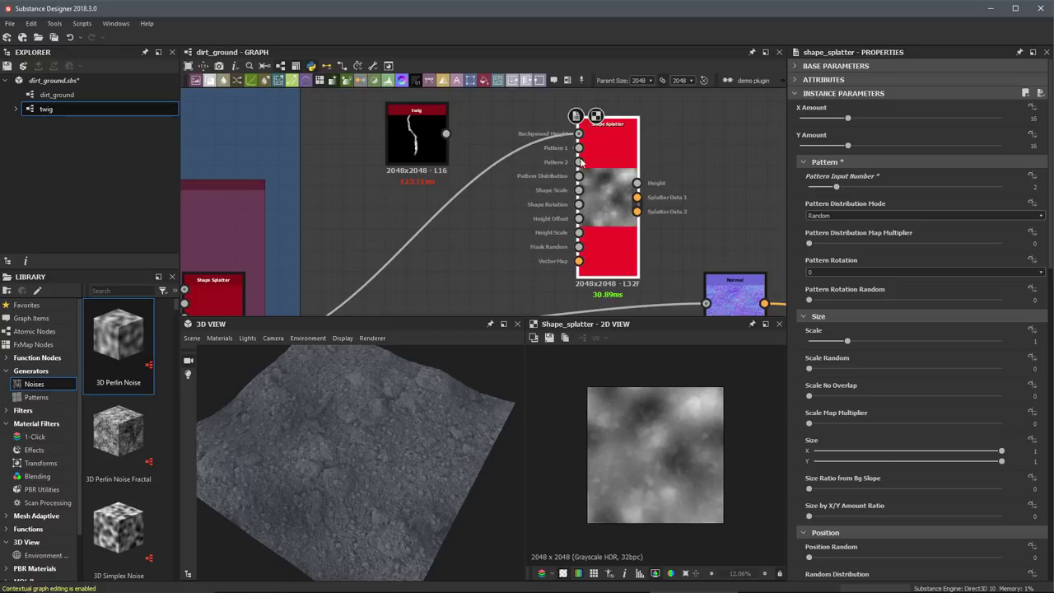
{"action": "left_click_drag", "start_coordinate": [439, 137], "coordinate": [576, 181]}
- Duplicate the twig node and place the copy directly below the original
{"action": "left_click_drag", "start_coordinate": [395, 167], "coordinate": [395, 145]}
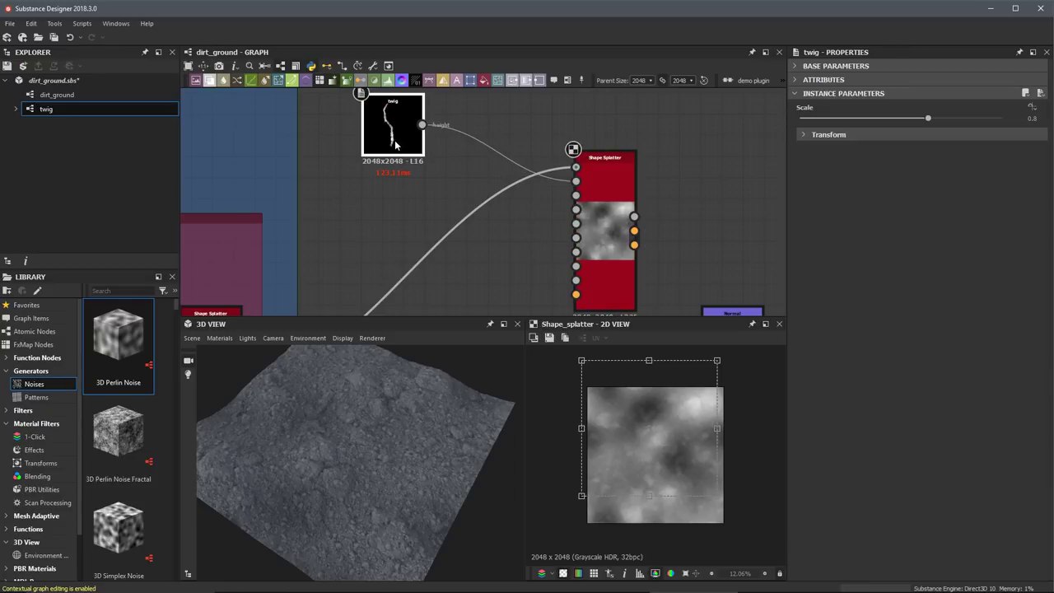
{"action": "key", "text": "ctrl+d"}
{"action": "left_click_drag", "start_coordinate": [482, 206], "coordinate": [393, 215]}
{"action": "middle_click_drag", "start_coordinate": [472, 222], "coordinate": [478, 205]}
{"action": "scroll", "coordinate": [490, 216], "scroll_direction": "down", "scroll_amount": 1}
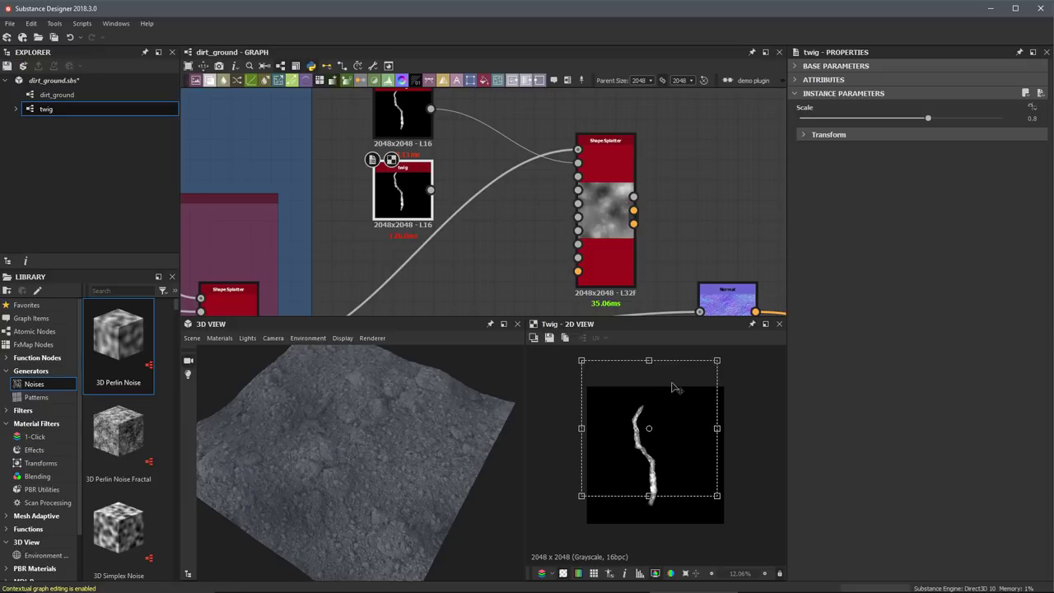
- Vary the twig copy by moving its transform frame downward in the 2D view and setting its Scale to 0.68
{"action": "left_click_drag", "start_coordinate": [681, 412], "coordinate": [681, 502]}
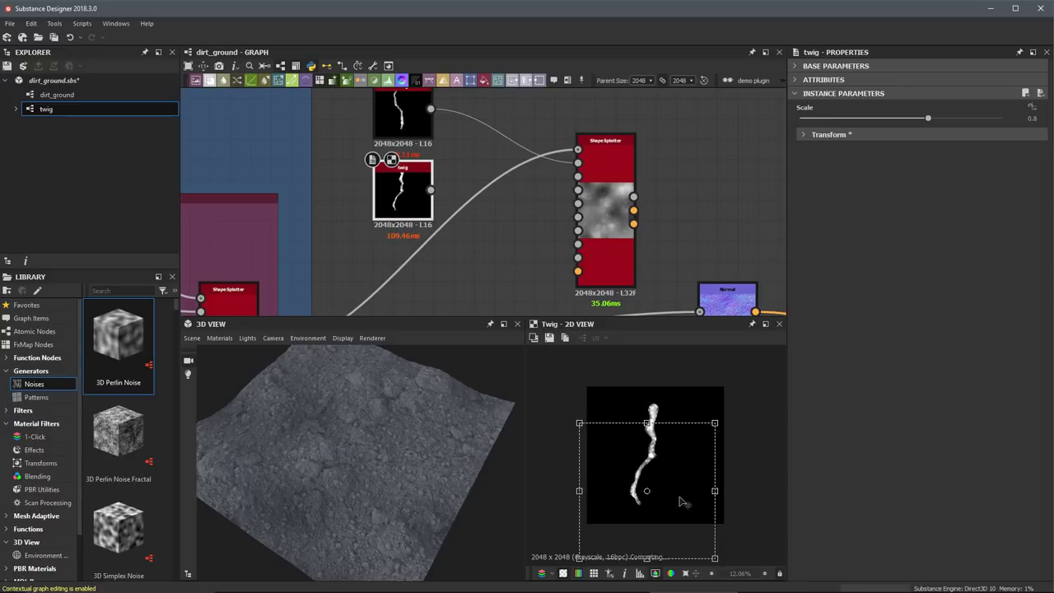
{"action": "left_click", "coordinate": [902, 121]}
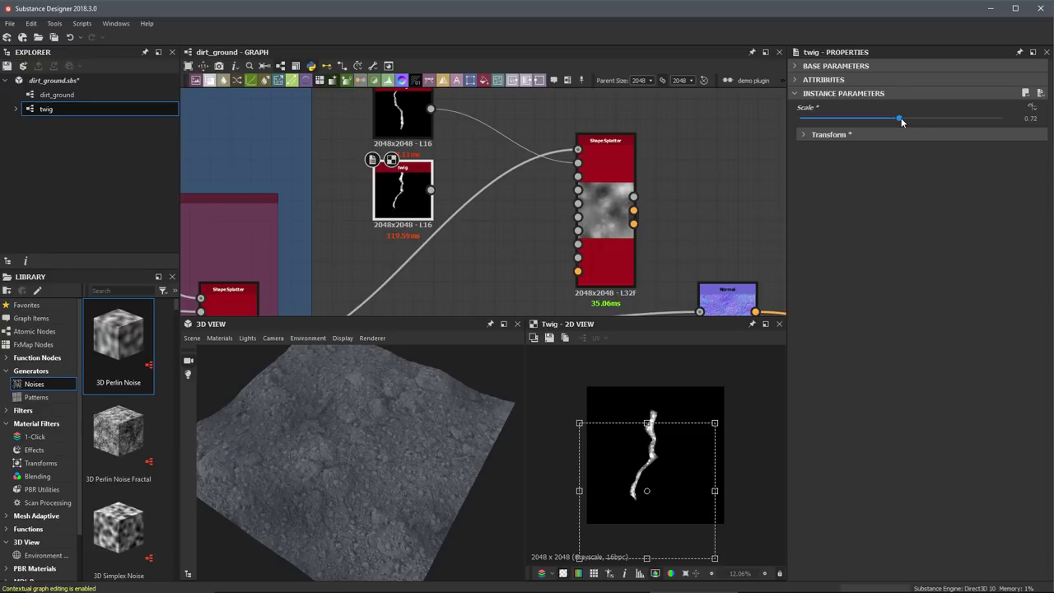
{"action": "left_click", "coordinate": [884, 121]}
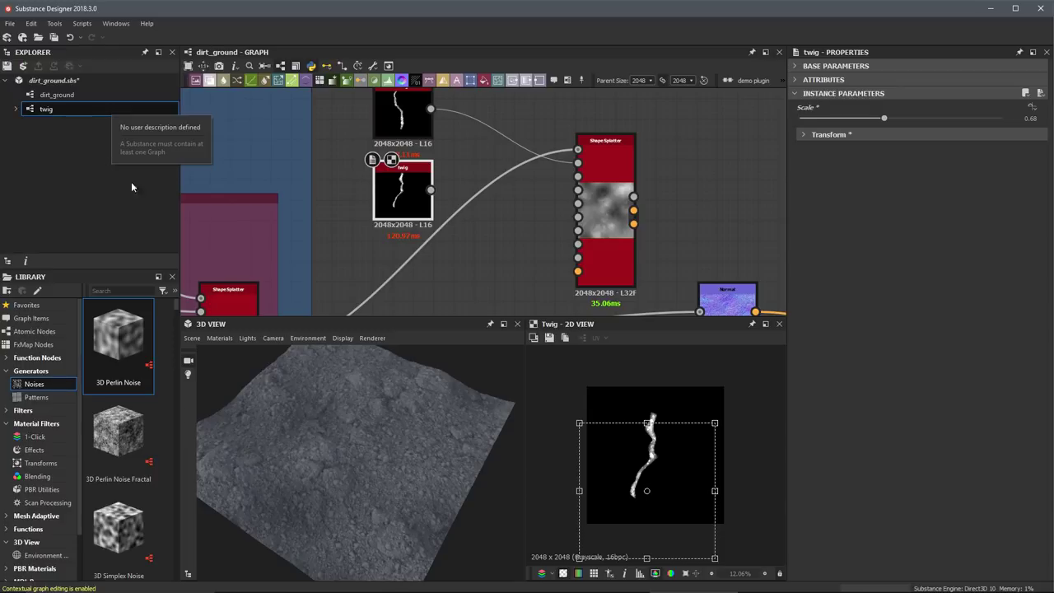
{"action": "scroll", "coordinate": [407, 218], "scroll_direction": "down", "scroll_amount": 2}
{"action": "left_click_drag", "start_coordinate": [353, 141], "coordinate": [399, 193]}
{"action": "left_click", "coordinate": [398, 192]}
{"action": "left_click", "coordinate": [465, 249]}
{"action": "scroll", "coordinate": [490, 227], "scroll_direction": "down", "scroll_amount": 2}
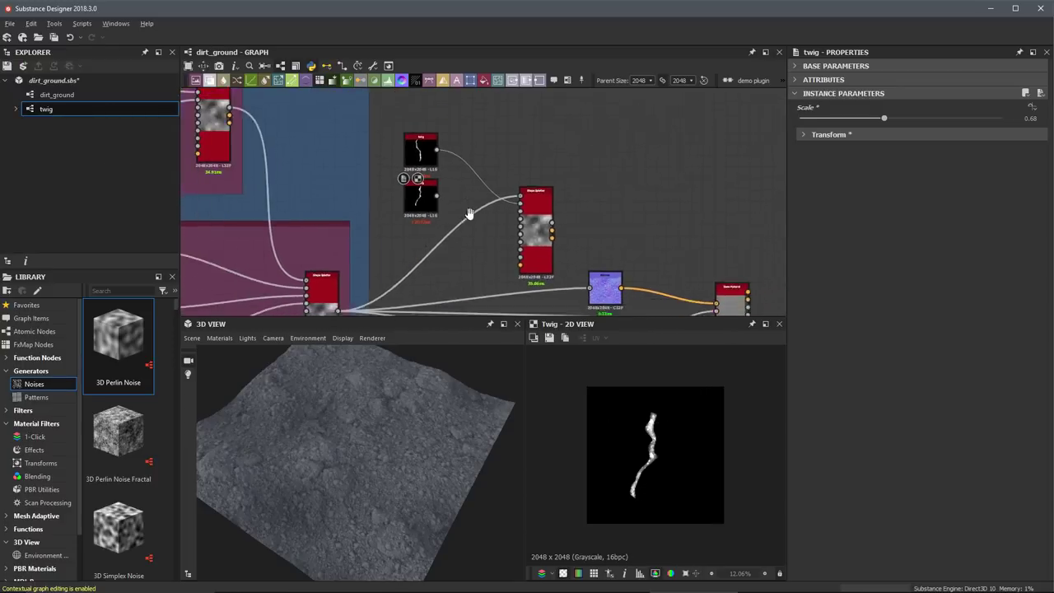
{"action": "middle_click_drag", "start_coordinate": [461, 195], "coordinate": [518, 260]}
{"action": "left_click", "coordinate": [479, 262]}
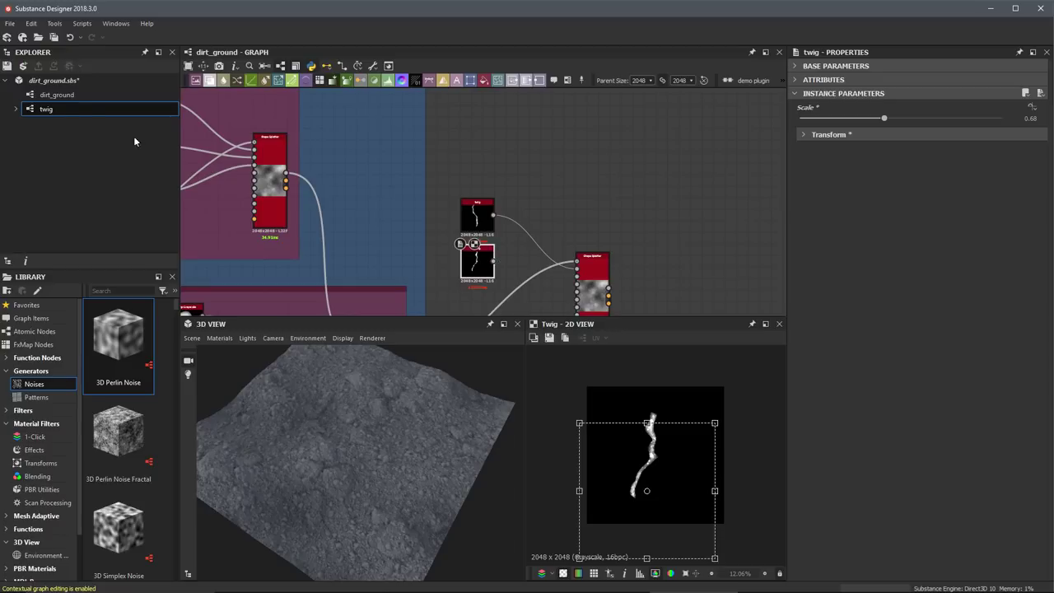
{"action": "scroll", "coordinate": [572, 160], "scroll_direction": "down", "scroll_amount": 2}
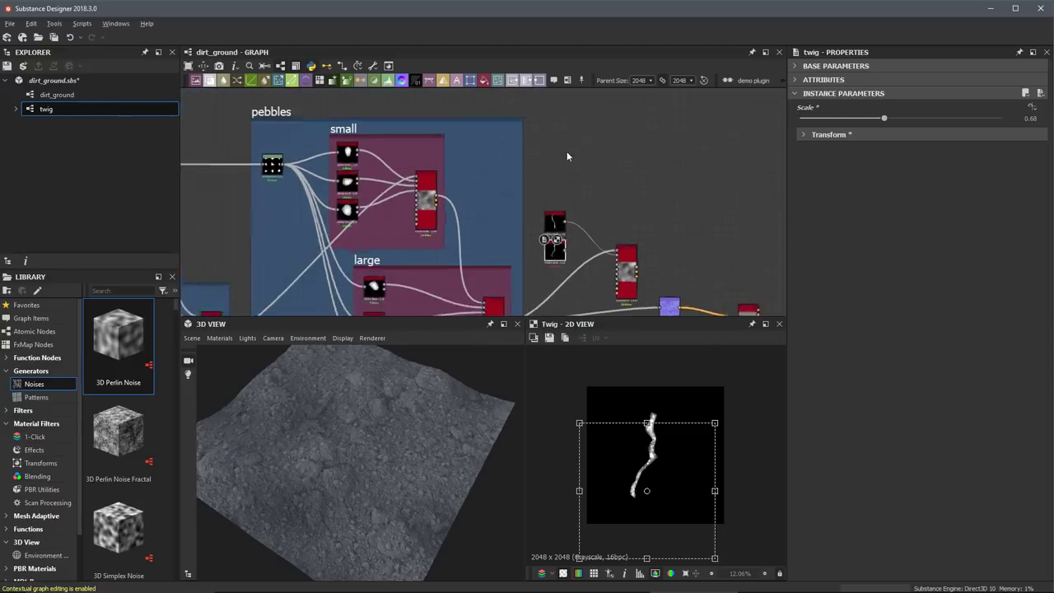
{"action": "scroll", "coordinate": [488, 215], "scroll_direction": "up", "scroll_amount": 1}
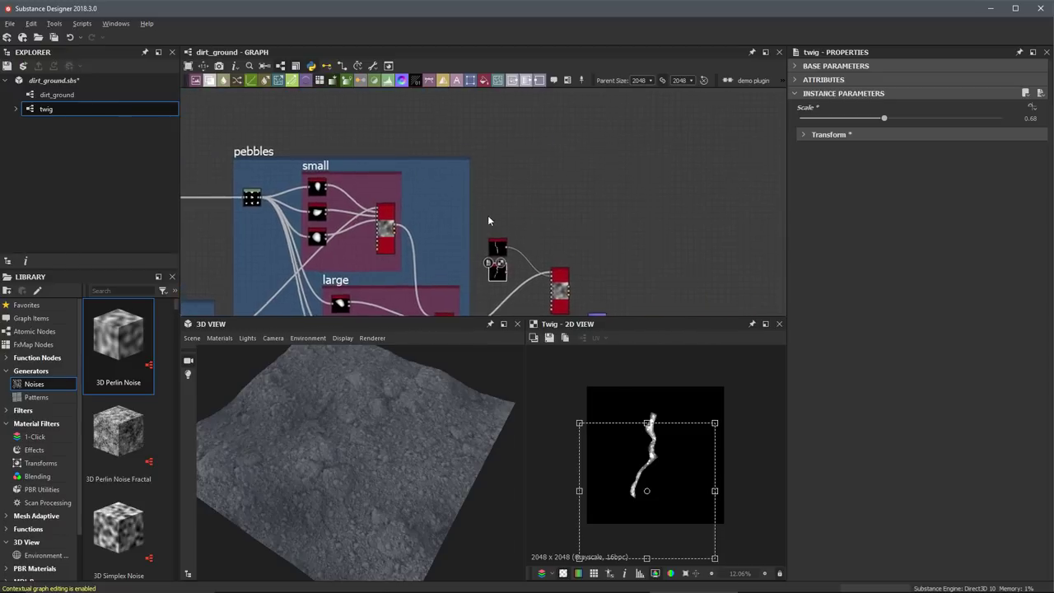
{"action": "scroll", "coordinate": [544, 216], "scroll_direction": "up", "scroll_amount": 3}
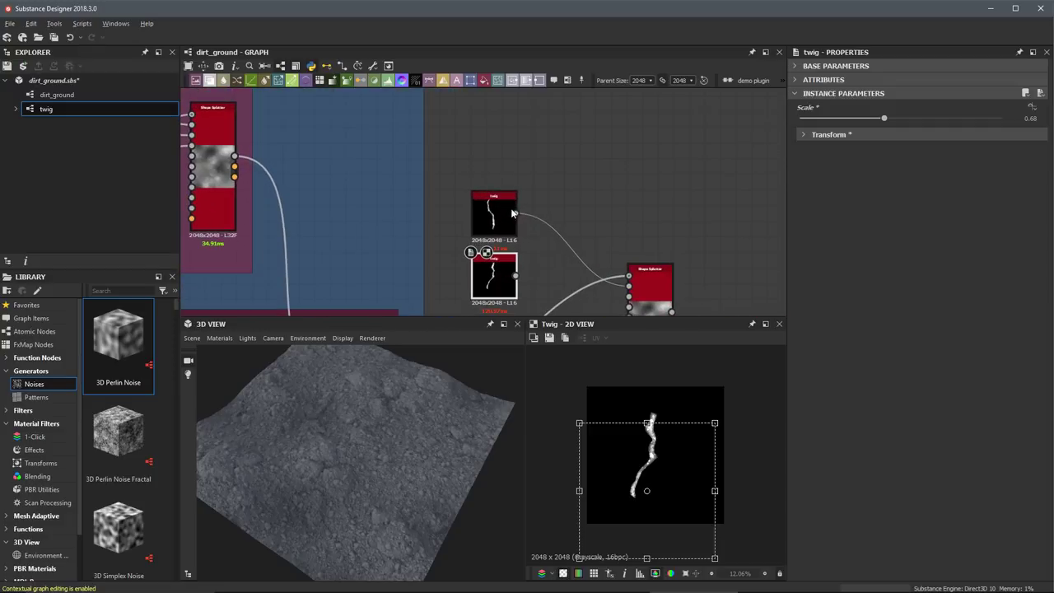
{"action": "scroll", "coordinate": [494, 216], "scroll_direction": "down", "scroll_amount": 3}
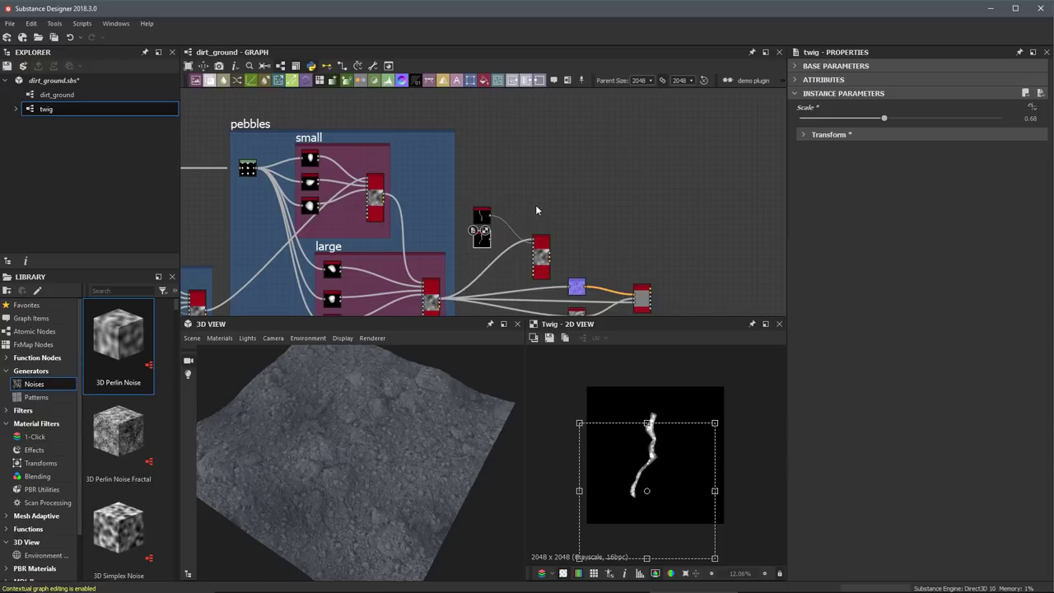
{"action": "scroll", "coordinate": [527, 216], "scroll_direction": "up", "scroll_amount": 5}
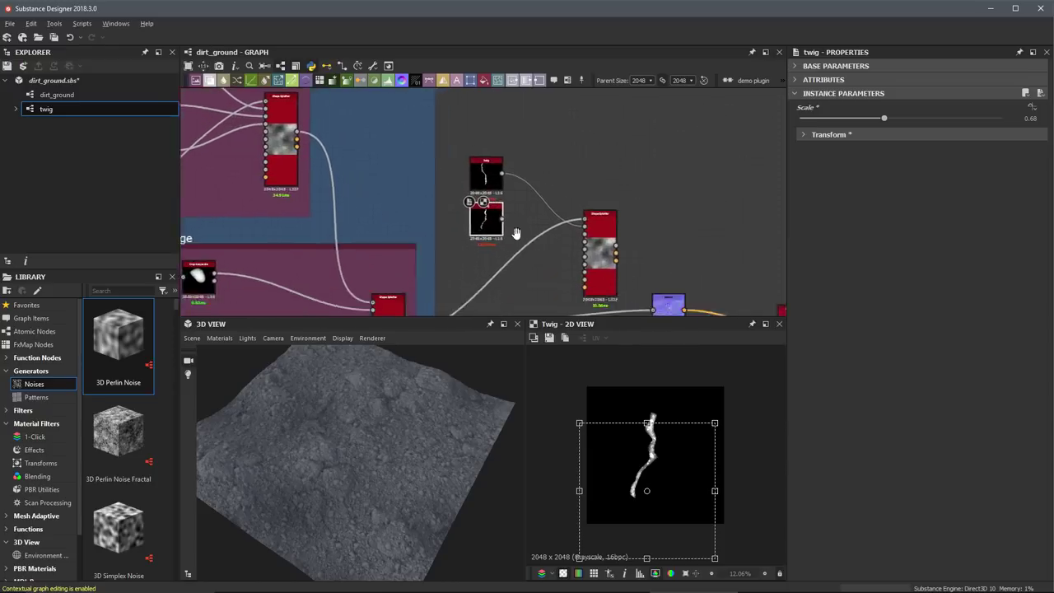
- Connect the twig copy to the new Shape Splatter's Pattern 2 input and preview the splatter's height output
{"action": "middle_click_drag", "start_coordinate": [467, 260], "coordinate": [435, 272]}
{"action": "left_click_drag", "start_coordinate": [335, 180], "coordinate": [528, 214]}
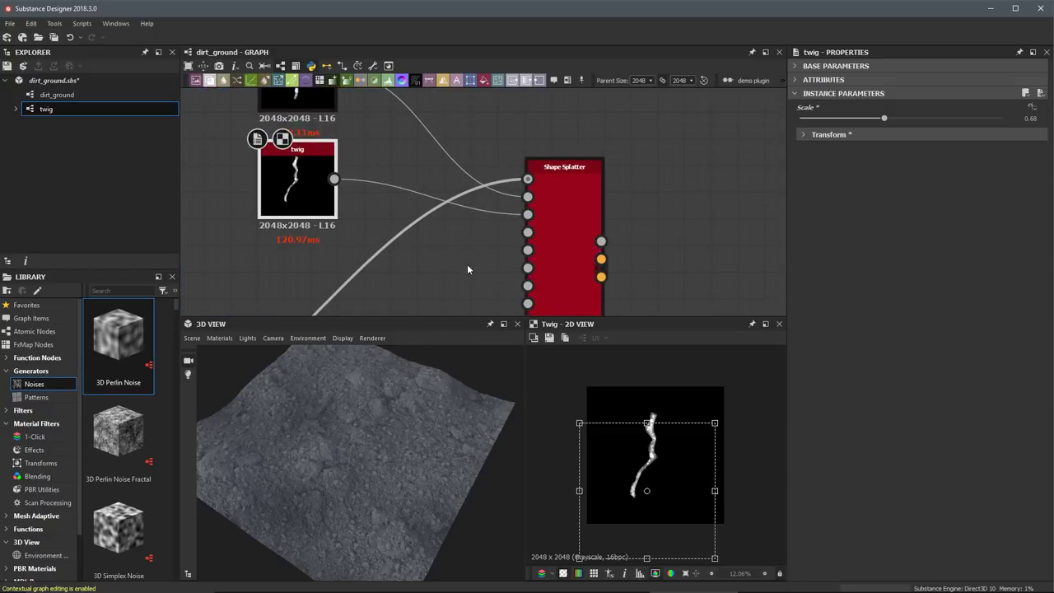
{"action": "scroll", "coordinate": [468, 269], "scroll_direction": "down", "scroll_amount": 4}
{"action": "left_click", "coordinate": [489, 183]}
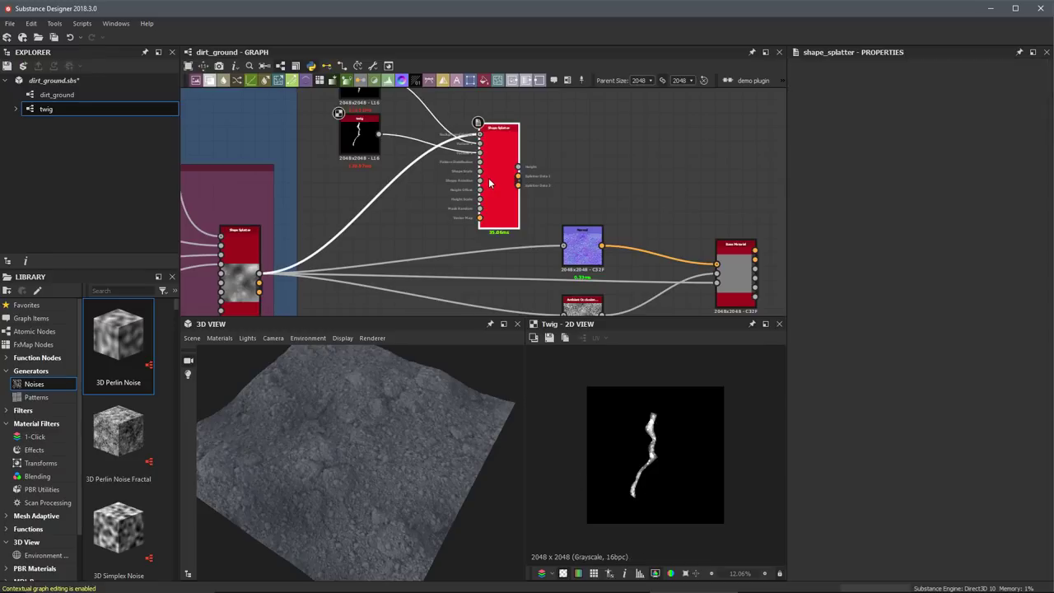
{"action": "double_click", "coordinate": [490, 183]}
{"action": "scroll", "coordinate": [669, 461], "scroll_direction": "up", "scroll_amount": 1}
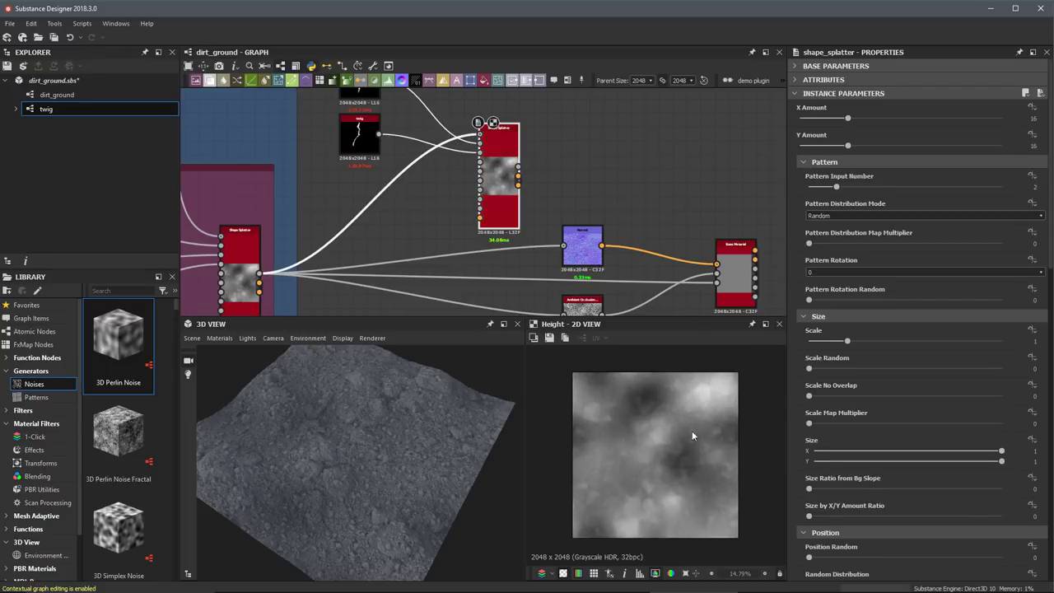
- Move the Normal, Ambient Occlusion and Base Material nodes farther along and reroute their height connections to the twig Shape Splatter's output
{"action": "scroll", "coordinate": [468, 236], "scroll_direction": "down", "scroll_amount": 3}
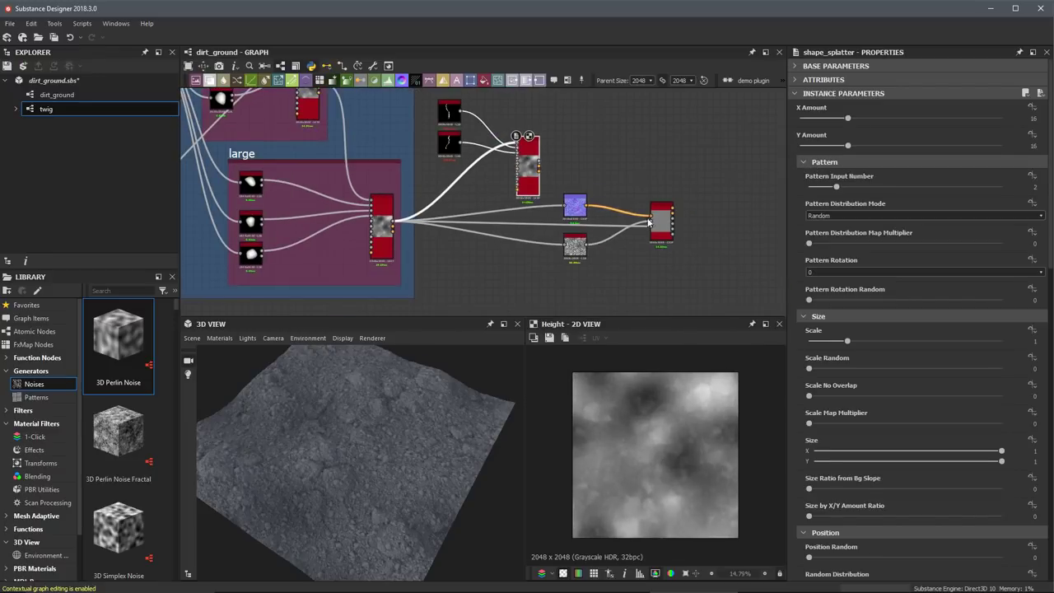
{"action": "left_click_drag", "start_coordinate": [582, 169], "coordinate": [706, 236]}
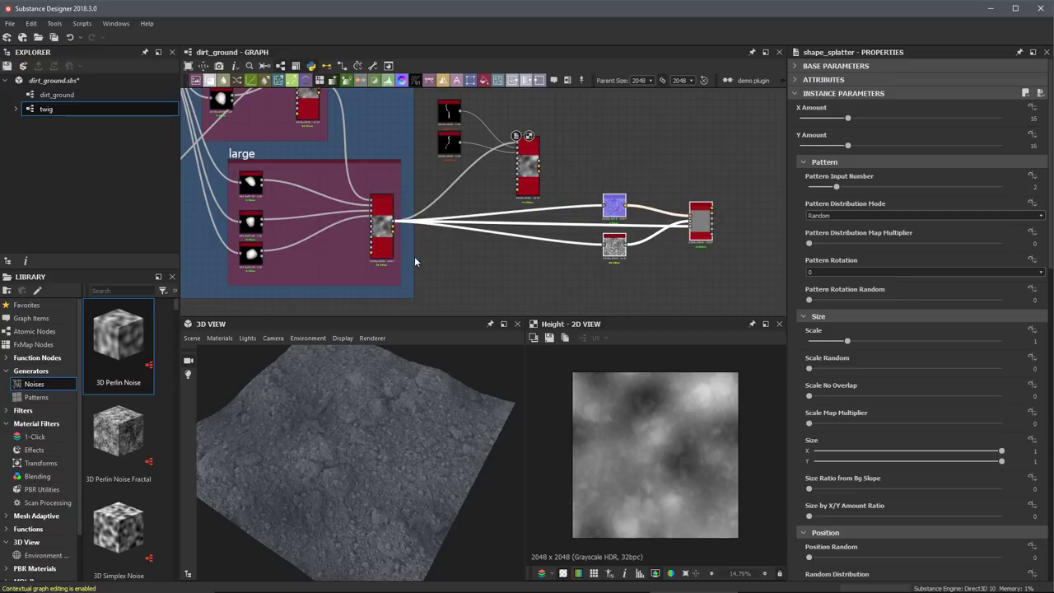
{"action": "left_click_drag", "start_coordinate": [394, 225], "coordinate": [541, 163], "text": "shift"}
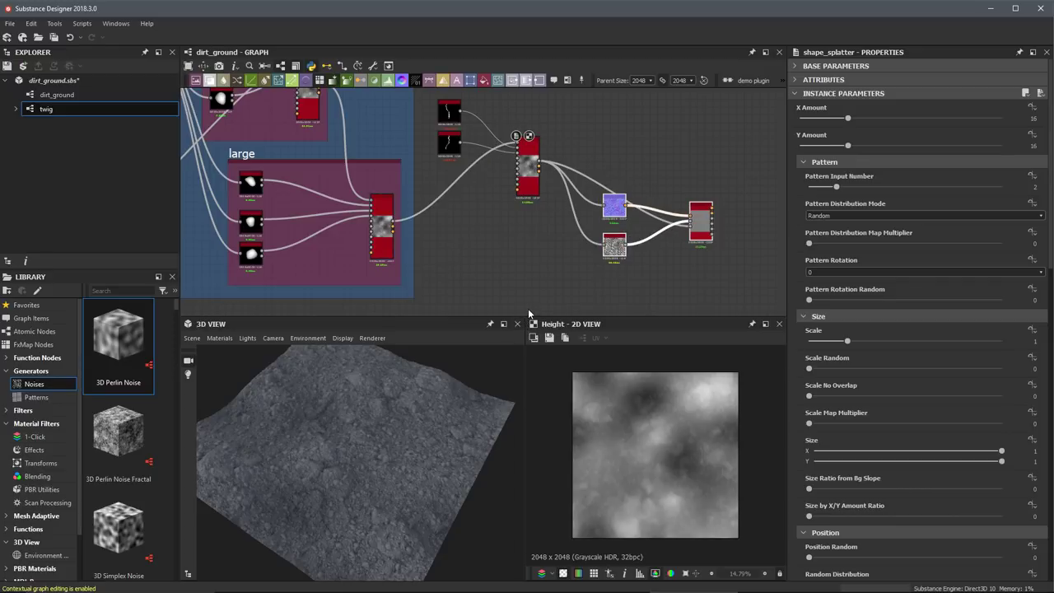
- Set the twig Shape Splatter's X Amount and Y Amount to 25 and its Scale to 1.99
{"action": "middle_click_drag", "start_coordinate": [503, 212], "coordinate": [465, 217]}
{"action": "scroll", "coordinate": [465, 215], "scroll_direction": "up", "scroll_amount": 2}
{"action": "left_click_drag", "start_coordinate": [481, 415], "coordinate": [436, 511]}
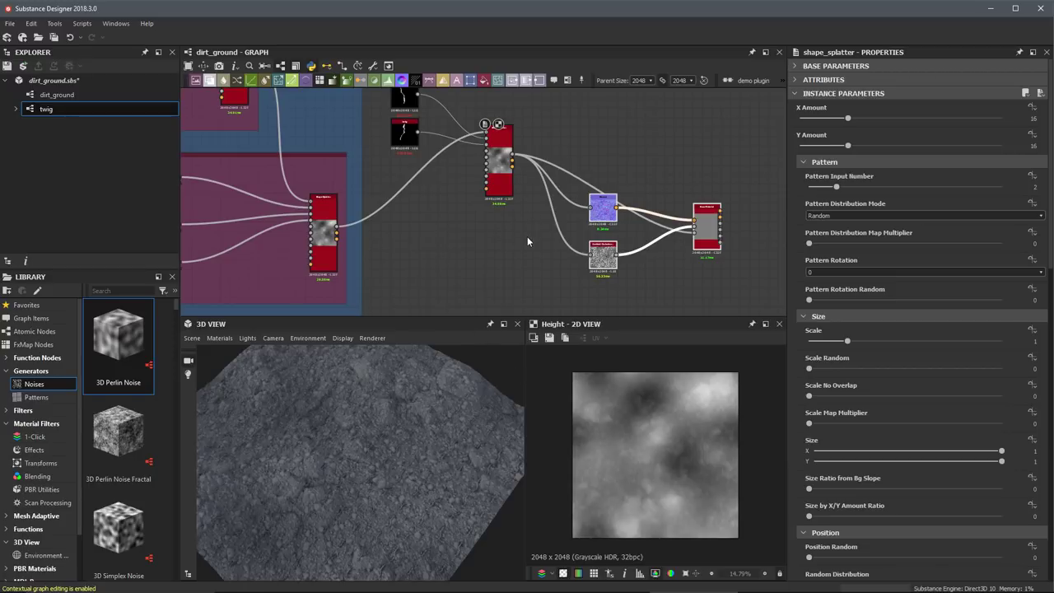
{"action": "left_click", "coordinate": [1021, 119]}
{"action": "type", "text": "25"}
{"action": "key", "text": "Tab"}
{"action": "type", "text": "25"}
{"action": "key", "text": "Return"}
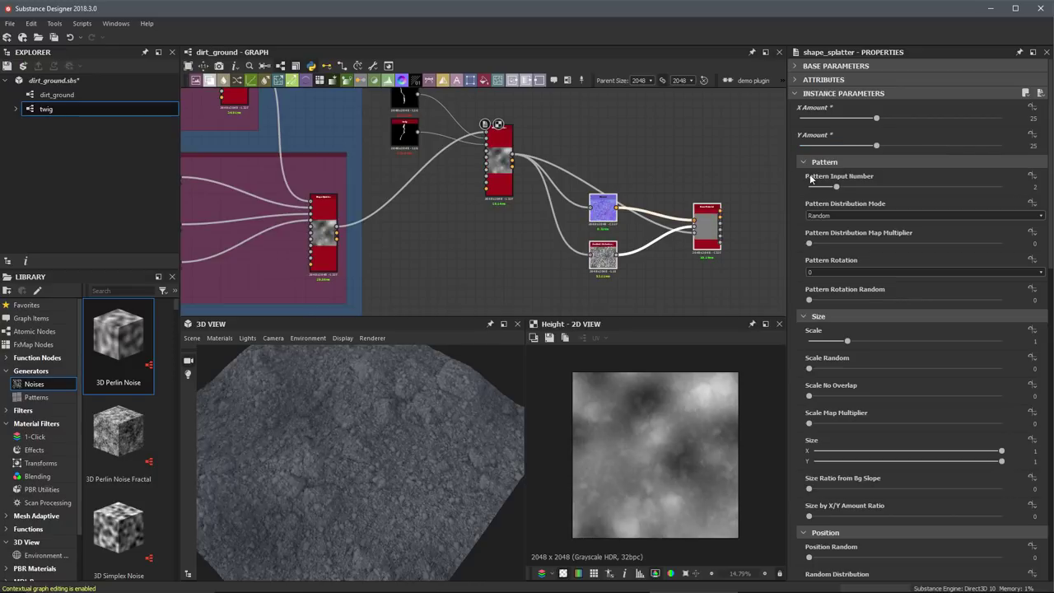
{"action": "left_click", "coordinate": [886, 341]}
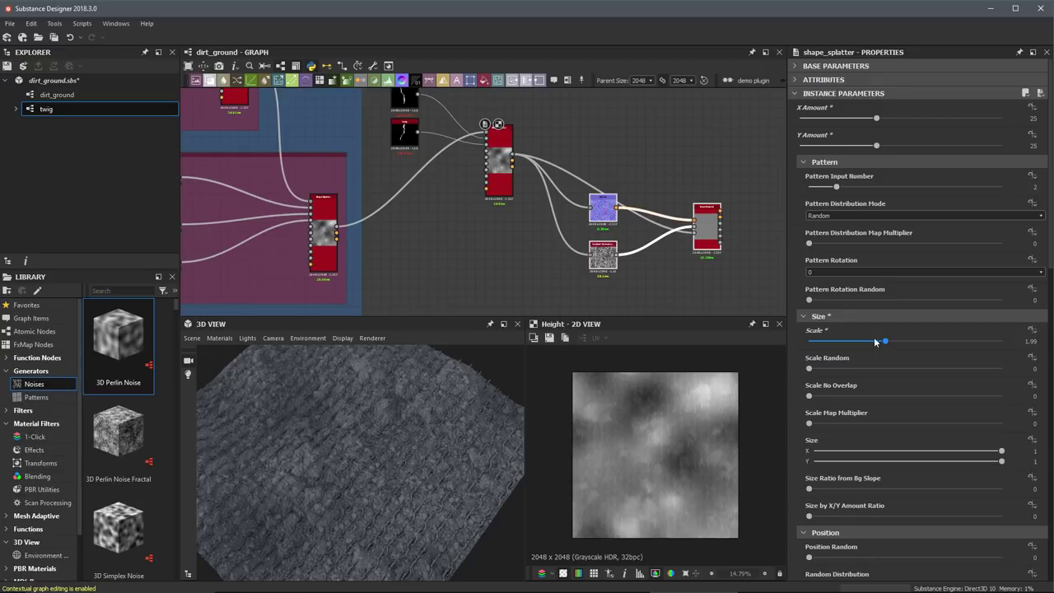
{"action": "left_click_drag", "start_coordinate": [354, 510], "coordinate": [395, 461]}
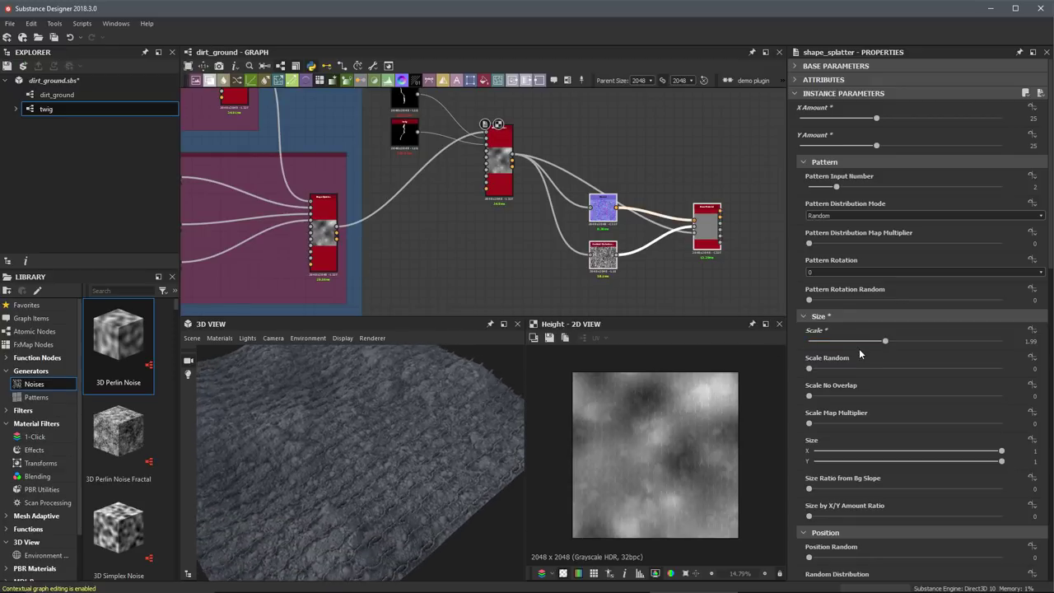
- Set the twig Shape Splatter's Scale Random to 0.17 and check the result on the 3D surface
{"action": "left_click", "coordinate": [842, 369]}
{"action": "left_click_drag", "start_coordinate": [374, 476], "coordinate": [412, 445]}
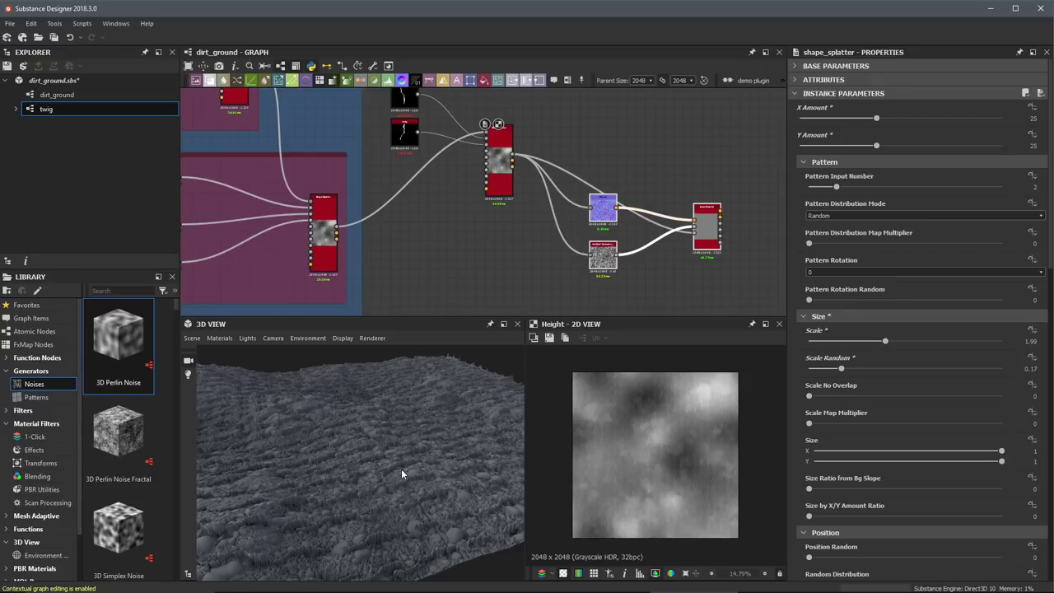
{"action": "left_click_drag", "start_coordinate": [429, 481], "coordinate": [393, 460]}
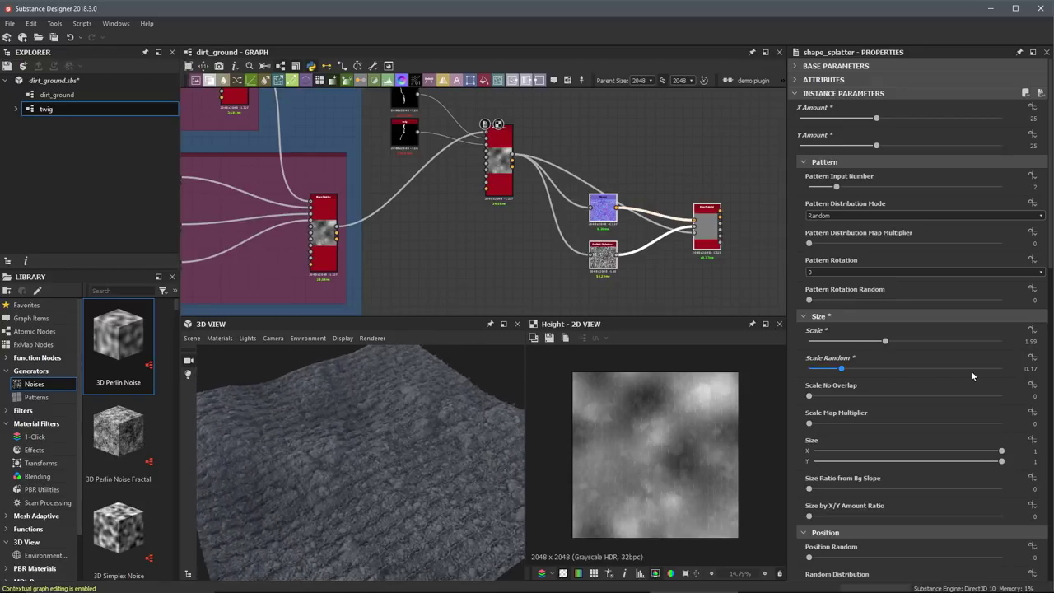
- Set the twig Shape Splatter's Conform to Background to 0.93 and Smooth Conformed Background to 1.82
{"action": "scroll", "coordinate": [930, 375], "scroll_direction": "down", "scroll_amount": 5}
{"action": "scroll", "coordinate": [929, 375], "scroll_direction": "down", "scroll_amount": 4}
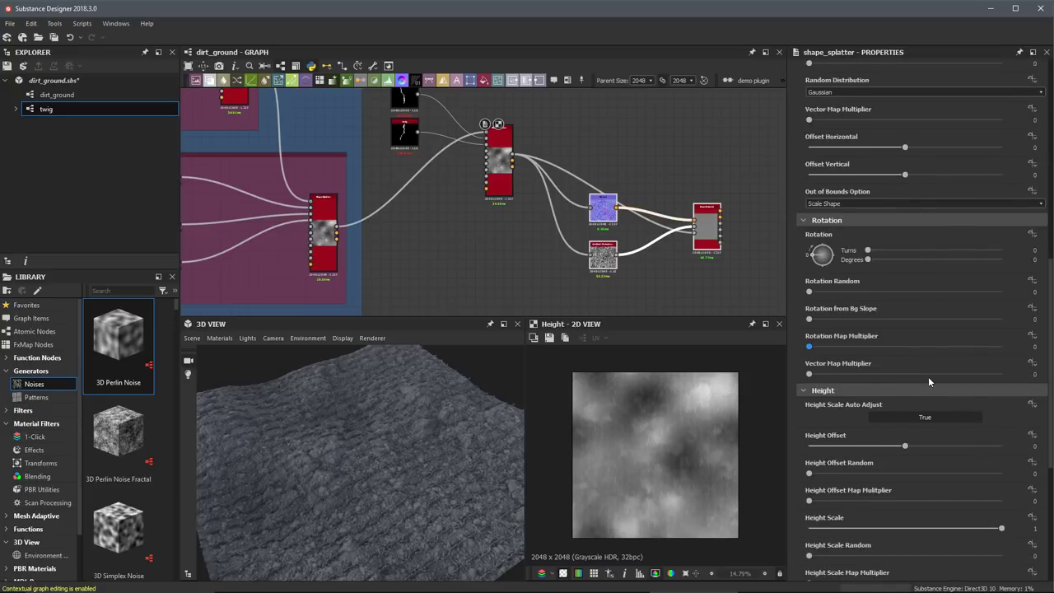
{"action": "scroll", "coordinate": [837, 377], "scroll_direction": "down", "scroll_amount": 3}
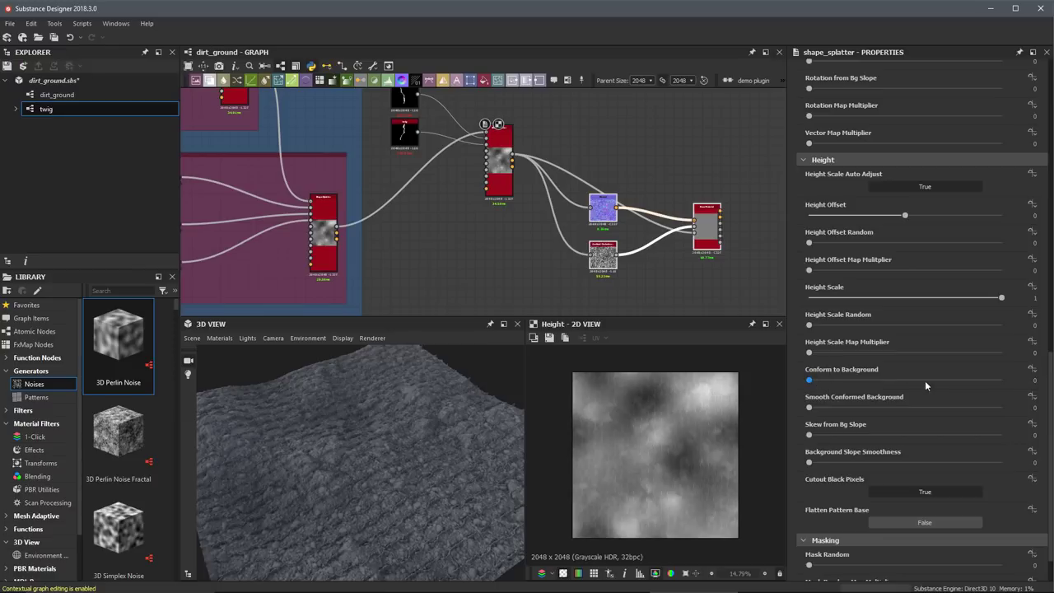
{"action": "left_click_drag", "start_coordinate": [985, 379], "coordinate": [989, 384]}
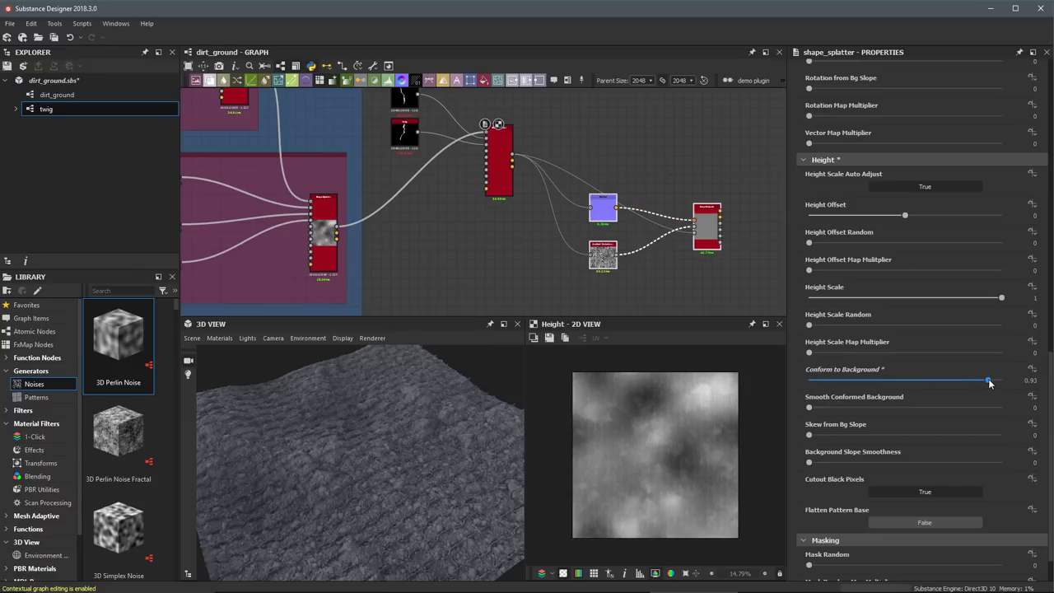
{"action": "left_click_drag", "start_coordinate": [437, 490], "coordinate": [255, 541]}
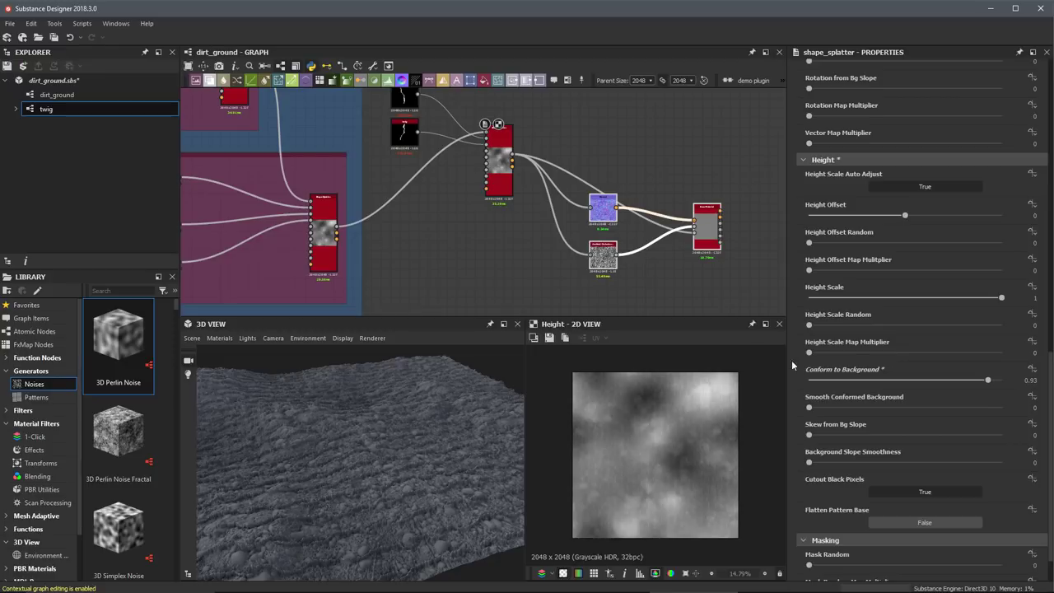
{"action": "left_click", "coordinate": [985, 407]}
{"action": "left_click_drag", "start_coordinate": [442, 484], "coordinate": [539, 427]}
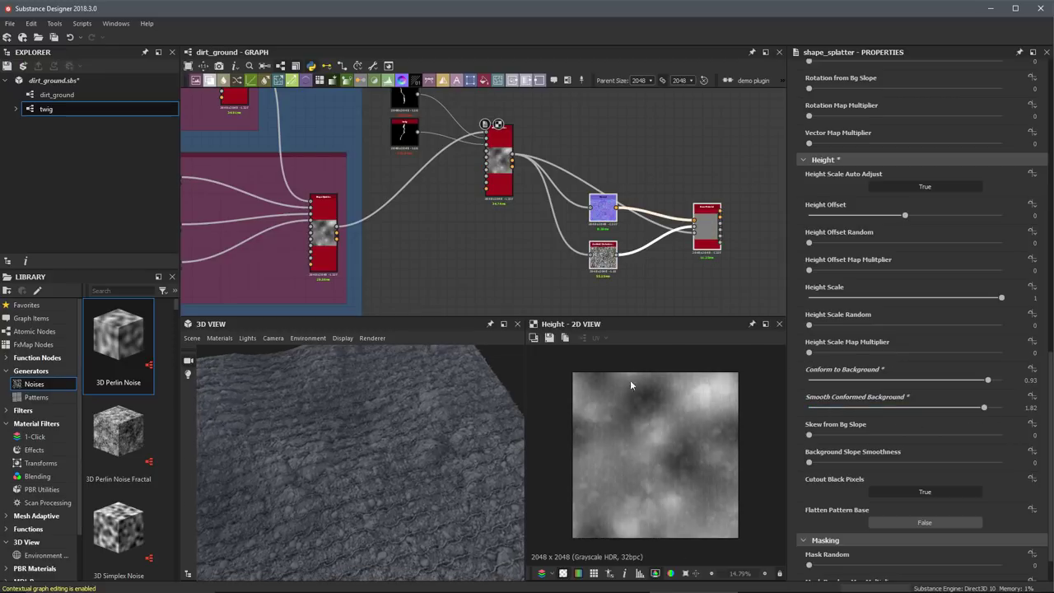
- Set the twig Shape Splatter's Height Scale to 0.49 and check the twigs' relief on the 3D surface
{"action": "left_click", "coordinate": [905, 298]}
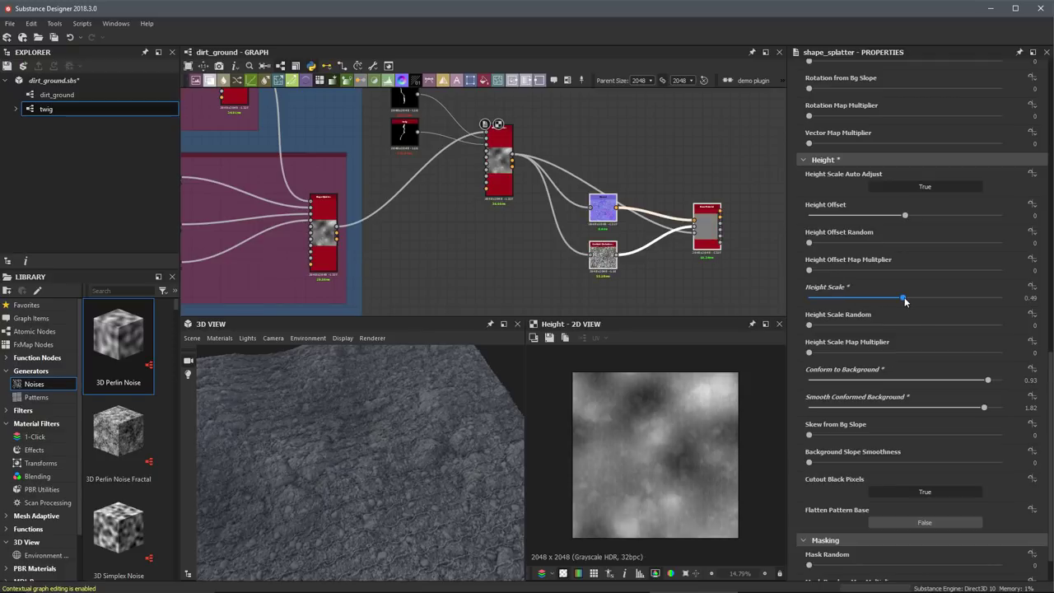
{"action": "left_click_drag", "start_coordinate": [425, 483], "coordinate": [343, 455]}
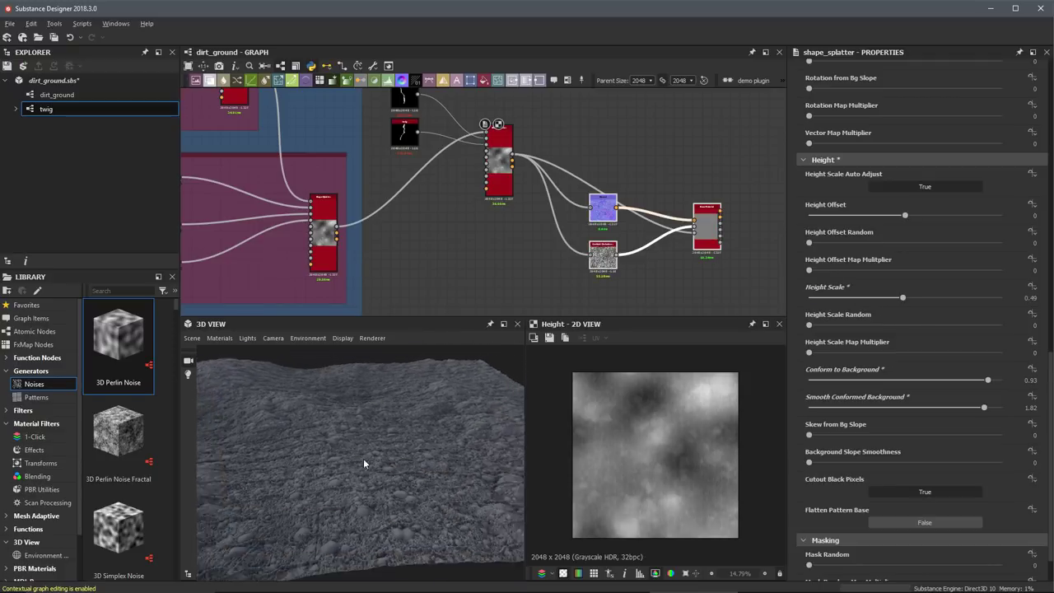
{"action": "mouse_move", "coordinate": [437, 489]}
{"action": "left_mouse_down"}
{"action": "mouse_move", "coordinate": [396, 498]}
{"action": "mouse_move", "coordinate": [443, 511]}
{"action": "mouse_move", "coordinate": [413, 463]}
{"action": "mouse_move", "coordinate": [421, 490]}
{"action": "left_mouse_up"}
- Randomize the twig placement by setting Position Random to 2 and Rotation Random to 1
{"action": "scroll", "coordinate": [846, 251], "scroll_direction": "up", "scroll_amount": 1}
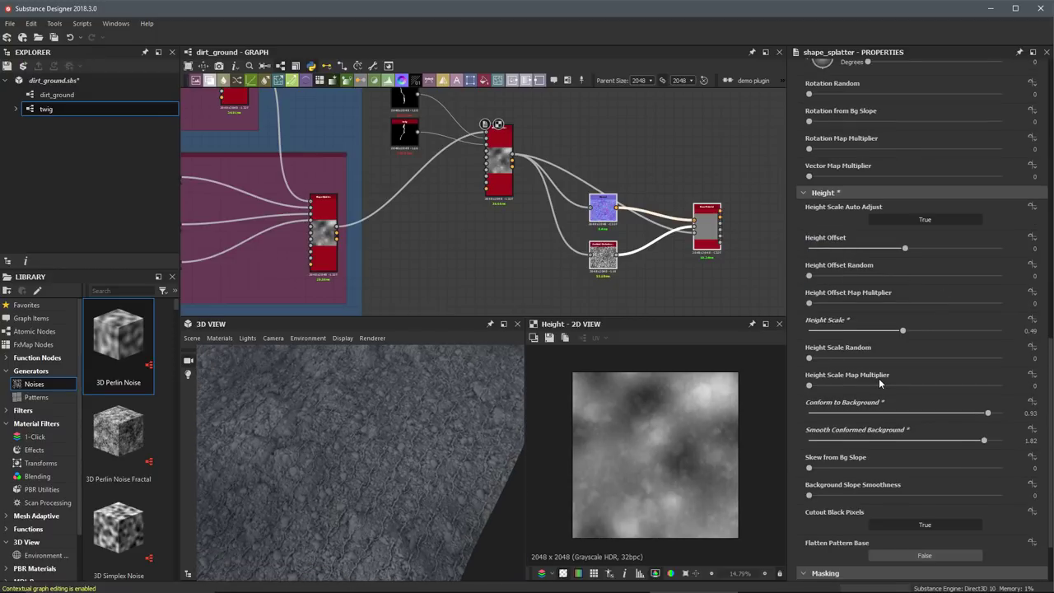
{"action": "scroll", "coordinate": [880, 383], "scroll_direction": "up", "scroll_amount": 8}
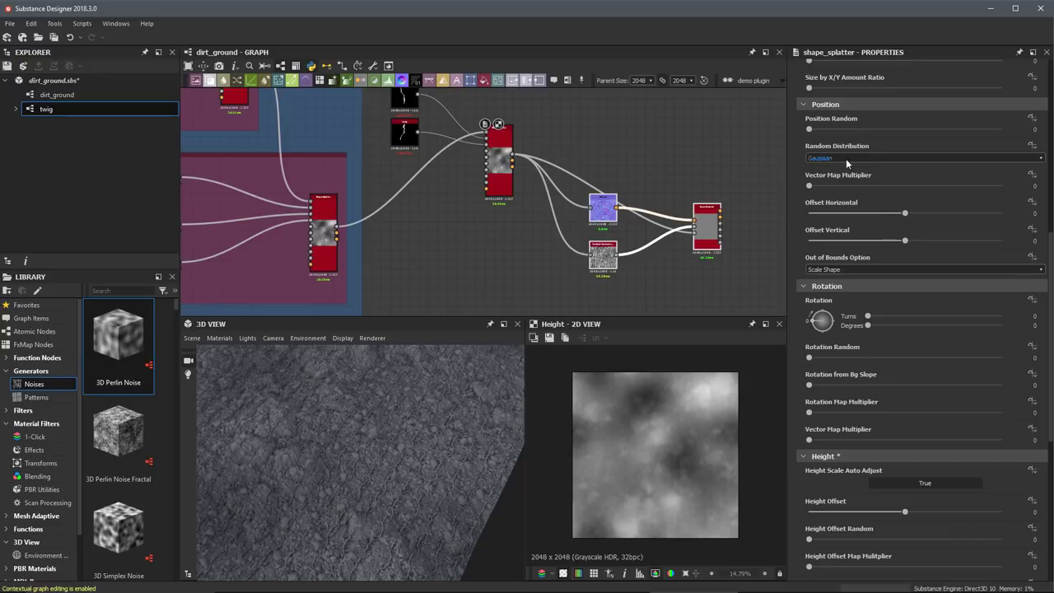
{"action": "left_click_drag", "start_coordinate": [811, 130], "coordinate": [1006, 132]}
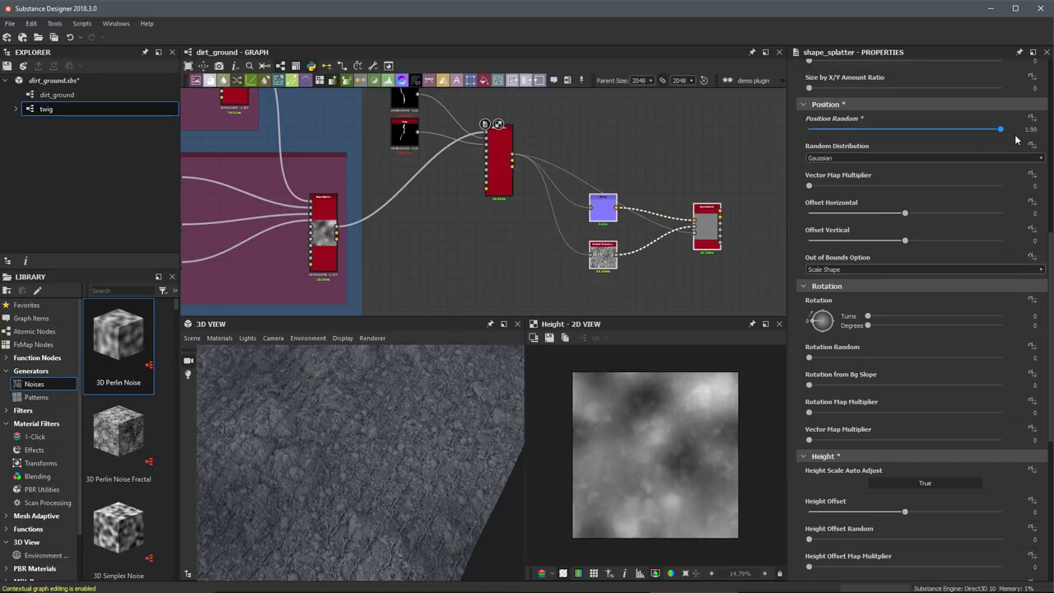
{"action": "left_click_drag", "start_coordinate": [482, 453], "coordinate": [412, 419]}
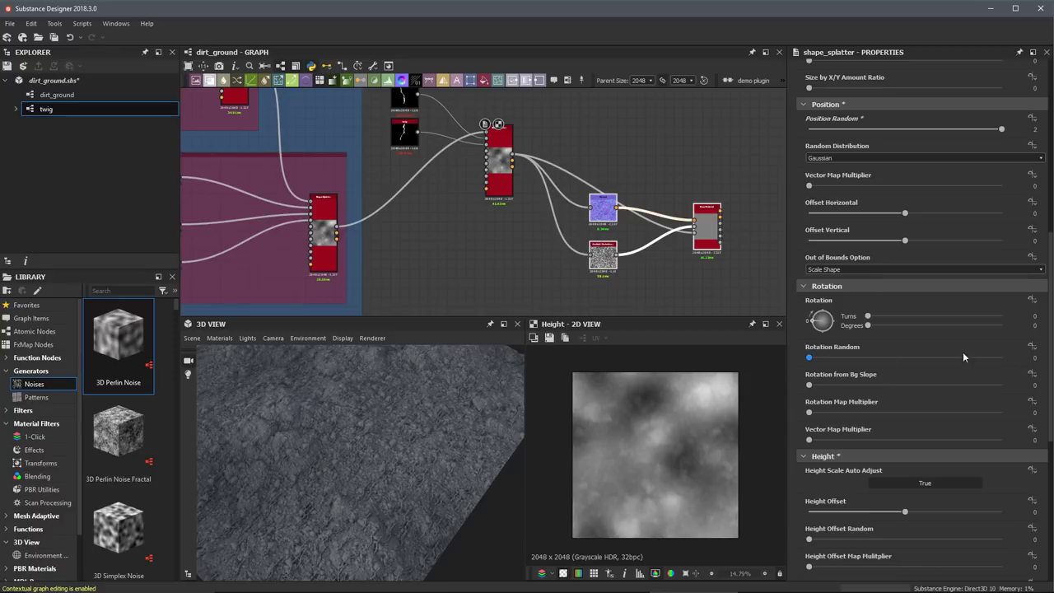
{"action": "left_click_drag", "start_coordinate": [946, 358], "coordinate": [1010, 357]}
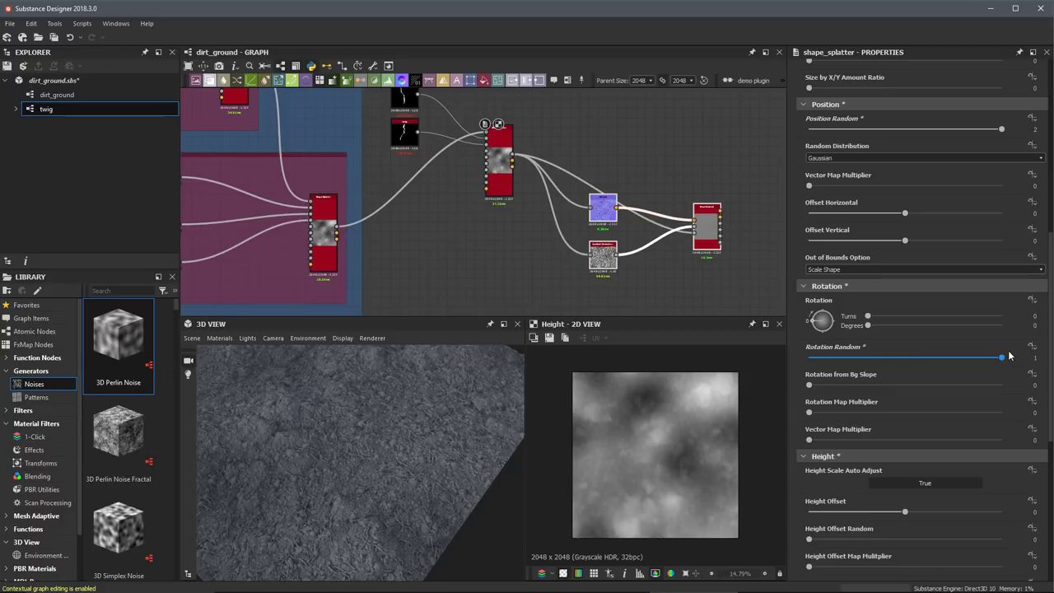
{"action": "left_click_drag", "start_coordinate": [304, 461], "coordinate": [550, 406]}
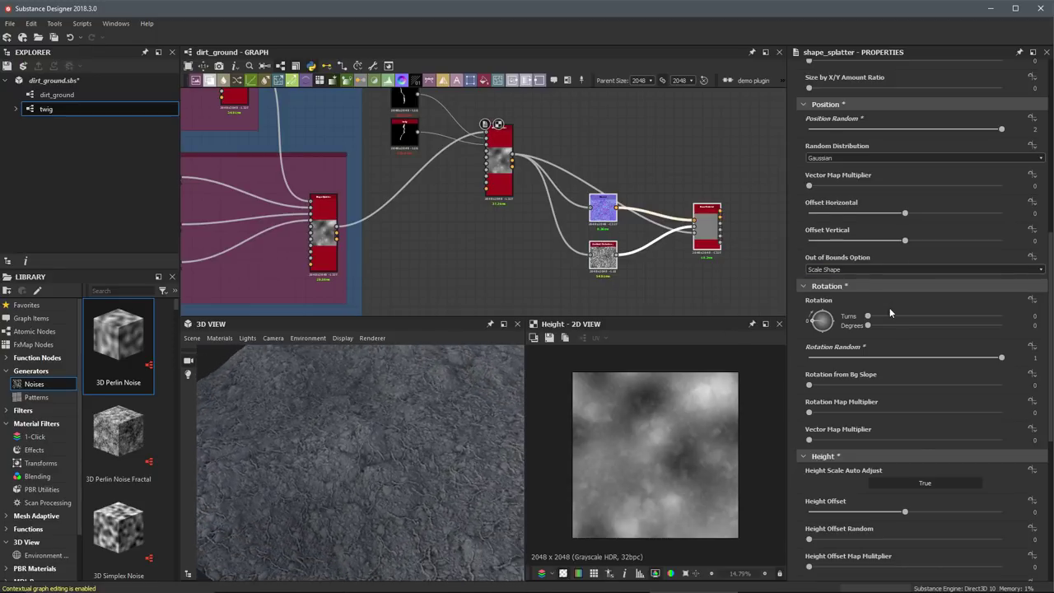
- Enlarge the scattered twigs by setting the Shape Splatter's Scale to 2.5
{"action": "scroll", "coordinate": [890, 313], "scroll_direction": "up", "scroll_amount": 4}
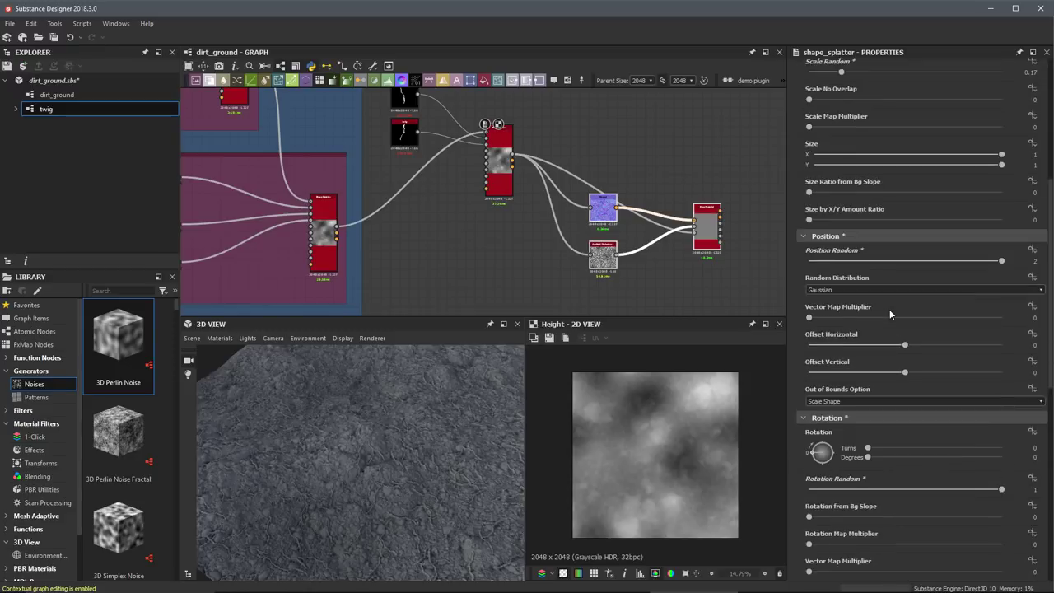
{"action": "scroll", "coordinate": [890, 313], "scroll_direction": "up", "scroll_amount": 4}
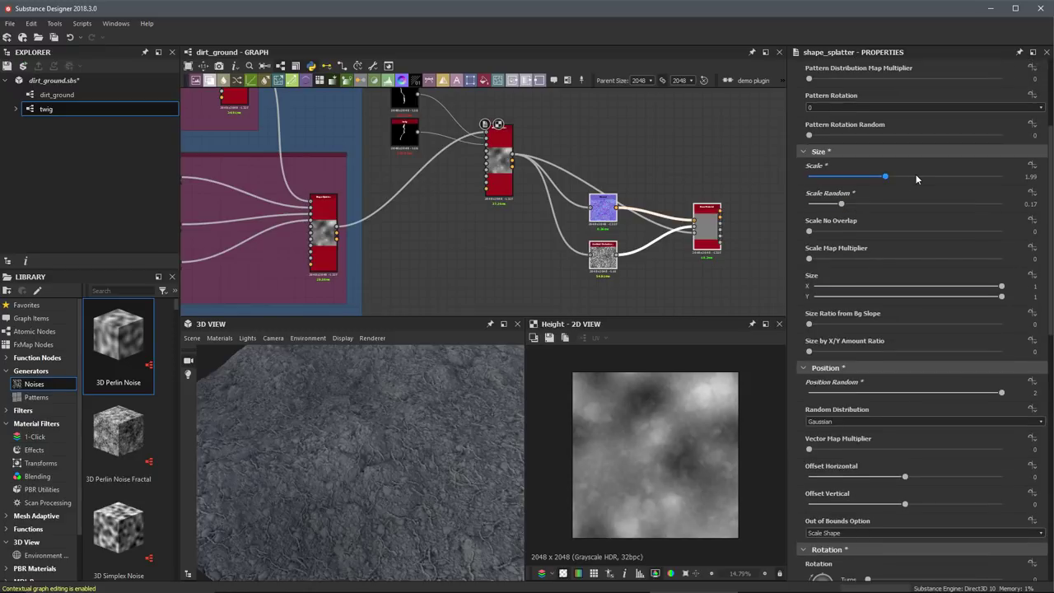
{"action": "left_click", "coordinate": [1026, 176]}
{"action": "type", "text": "2.5"}
{"action": "key", "text": "Return"}
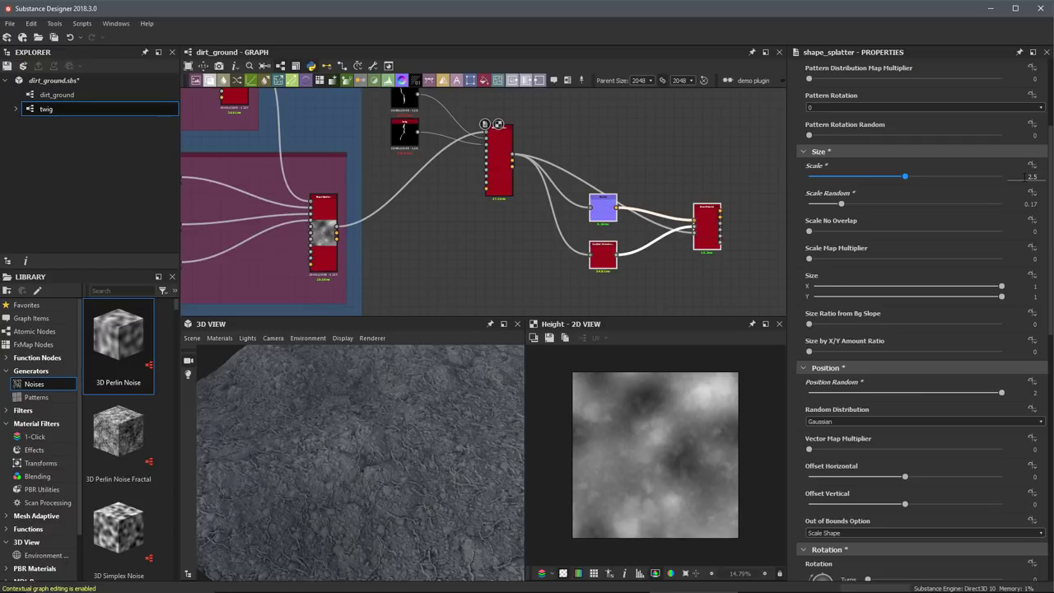
{"action": "left_click_drag", "start_coordinate": [471, 489], "coordinate": [445, 458]}
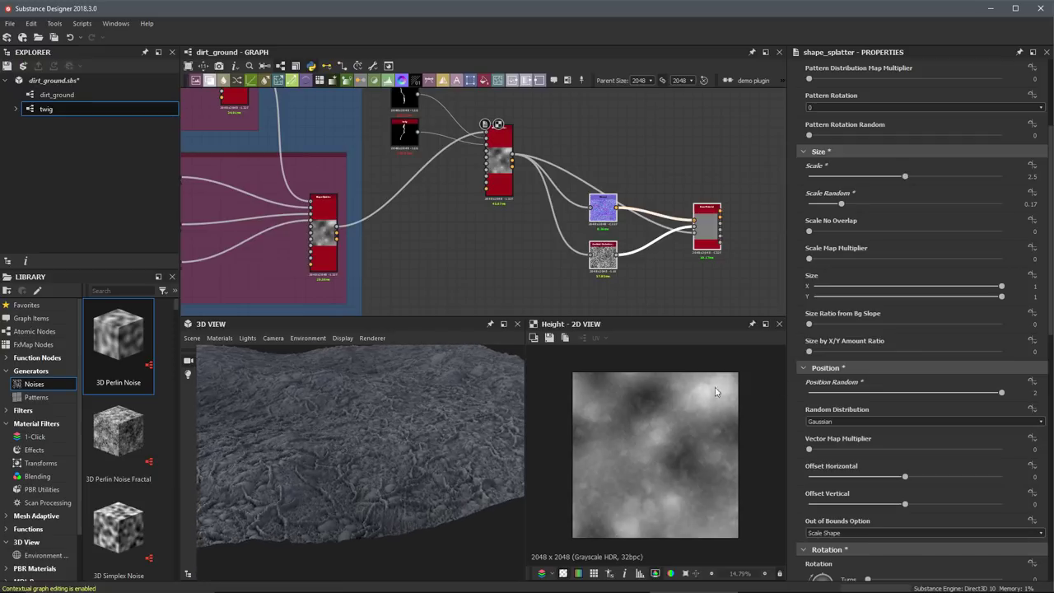
- Flatten the twigs by setting the Shape Splatter's Height Scale to 0.35
{"action": "scroll", "coordinate": [872, 368], "scroll_direction": "down", "scroll_amount": 5}
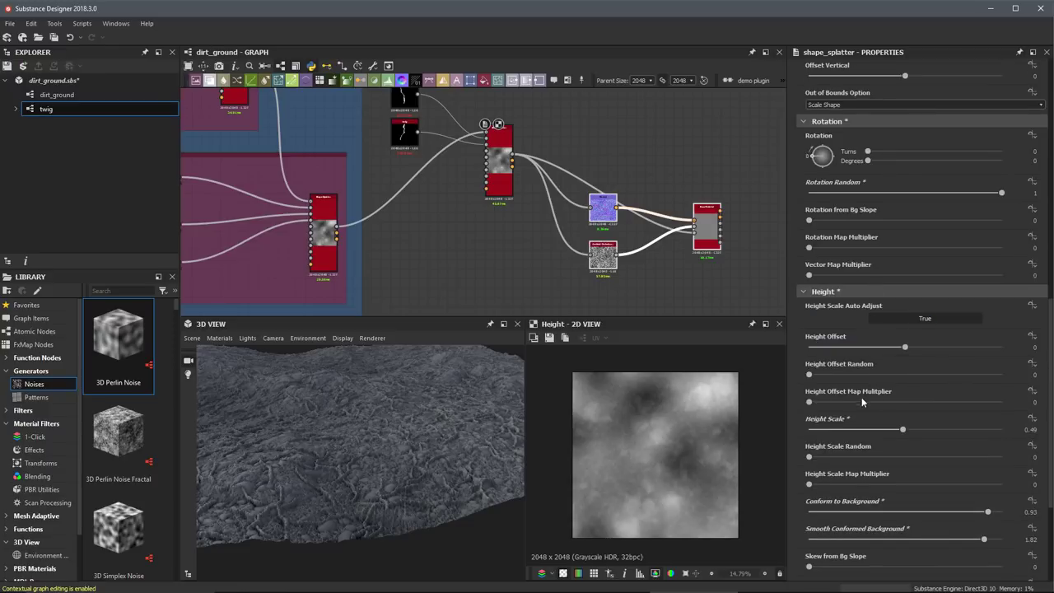
{"action": "left_click", "coordinate": [889, 432]}
{"action": "left_click", "coordinate": [1030, 429]}
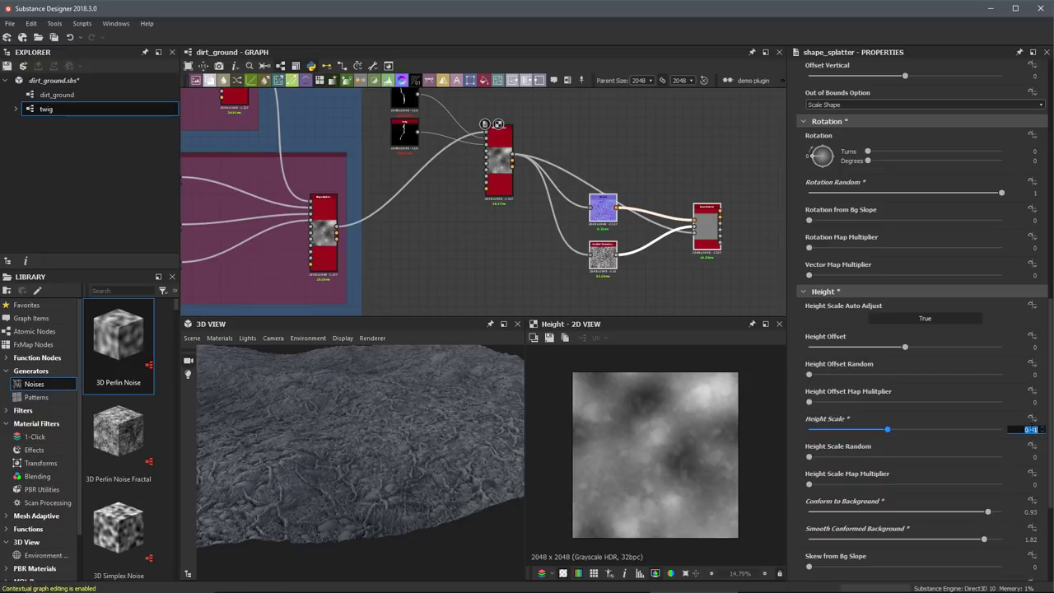
{"action": "key", "text": "Return"}
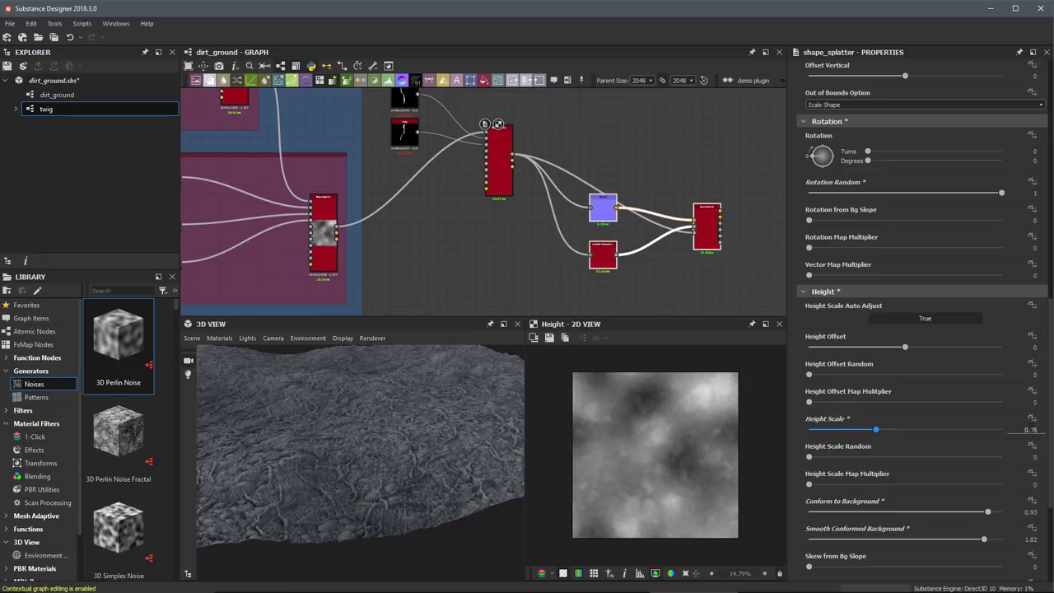
{"action": "left_click_drag", "start_coordinate": [437, 404], "coordinate": [433, 447]}
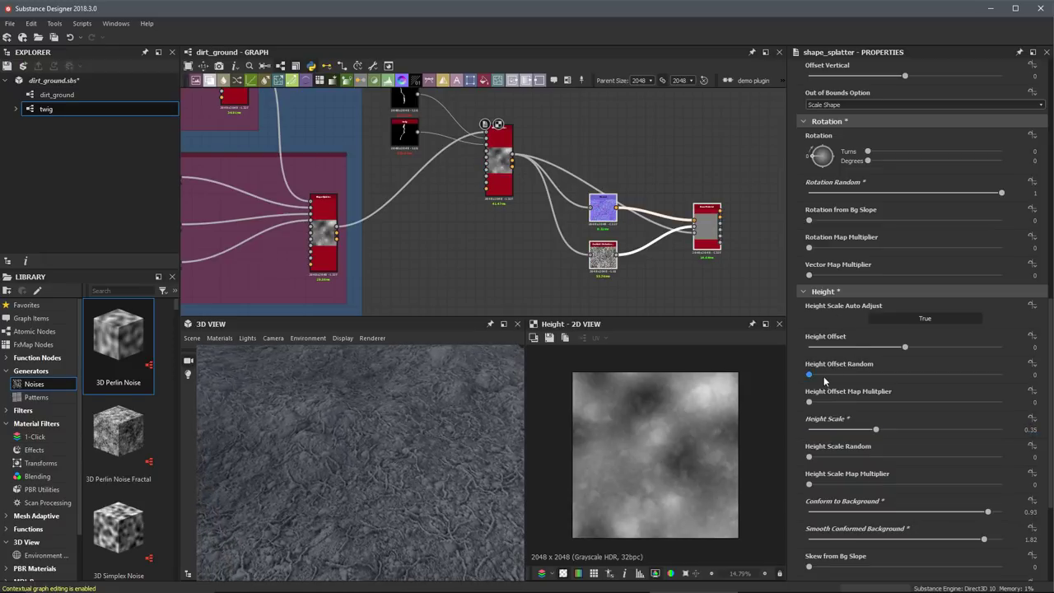
- Set the twig Shape Splatter's Height Offset Random to 0.31 and inspect the twigs on the 3D surface
{"action": "left_click", "coordinate": [870, 375]}
{"action": "mouse_move", "coordinate": [375, 462]}
{"action": "left_mouse_down"}
{"action": "mouse_move", "coordinate": [339, 424]}
{"action": "mouse_move", "coordinate": [397, 474]}
{"action": "mouse_move", "coordinate": [407, 497]}
{"action": "mouse_move", "coordinate": [437, 505]}
{"action": "mouse_move", "coordinate": [410, 485]}
{"action": "mouse_move", "coordinate": [396, 490]}
{"action": "mouse_move", "coordinate": [371, 449]}
{"action": "left_mouse_up"}
{"action": "left_click_drag", "start_coordinate": [427, 407], "coordinate": [432, 465]}
- Thin out the scattered twigs by setting the Shape Splatter's Mask Random to 0.26
{"action": "scroll", "coordinate": [840, 412], "scroll_direction": "down", "scroll_amount": 5}
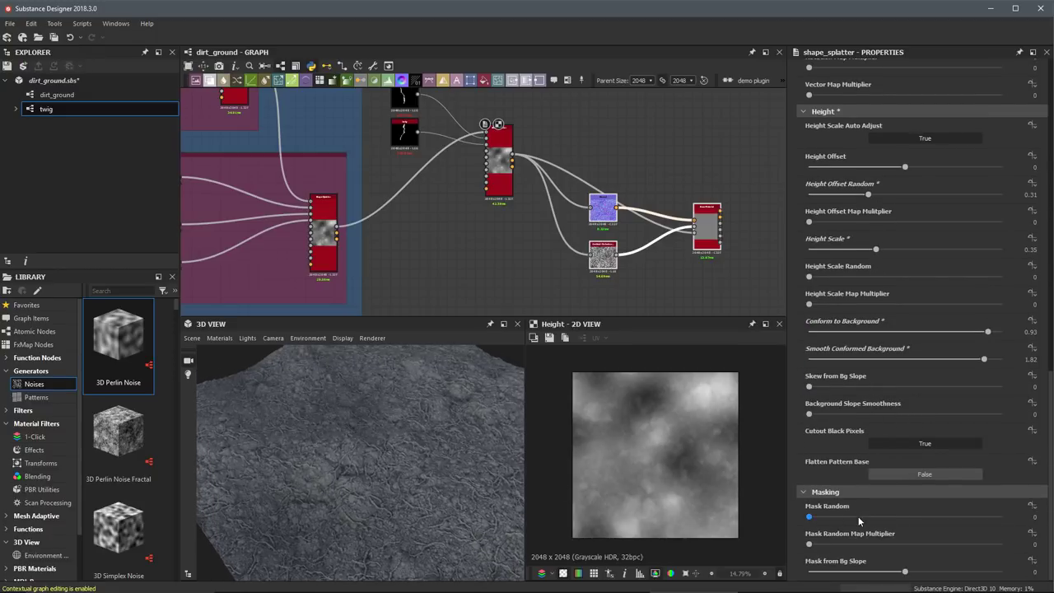
{"action": "left_click", "coordinate": [860, 517]}
{"action": "mouse_move", "coordinate": [435, 469]}
{"action": "left_mouse_down"}
{"action": "mouse_move", "coordinate": [422, 501]}
{"action": "mouse_move", "coordinate": [448, 473]}
{"action": "mouse_move", "coordinate": [429, 457]}
{"action": "mouse_move", "coordinate": [452, 459]}
{"action": "left_mouse_up"}
{"action": "left_click_drag", "start_coordinate": [448, 503], "coordinate": [420, 474]}
- Examine how the small and large groups feed the twig Shape Splatter in the graph, and inspect the scattered twigs on the 3D surface
{"action": "scroll", "coordinate": [549, 194], "scroll_direction": "down", "scroll_amount": 2}
{"action": "middle_click_drag", "start_coordinate": [482, 173], "coordinate": [535, 233]}
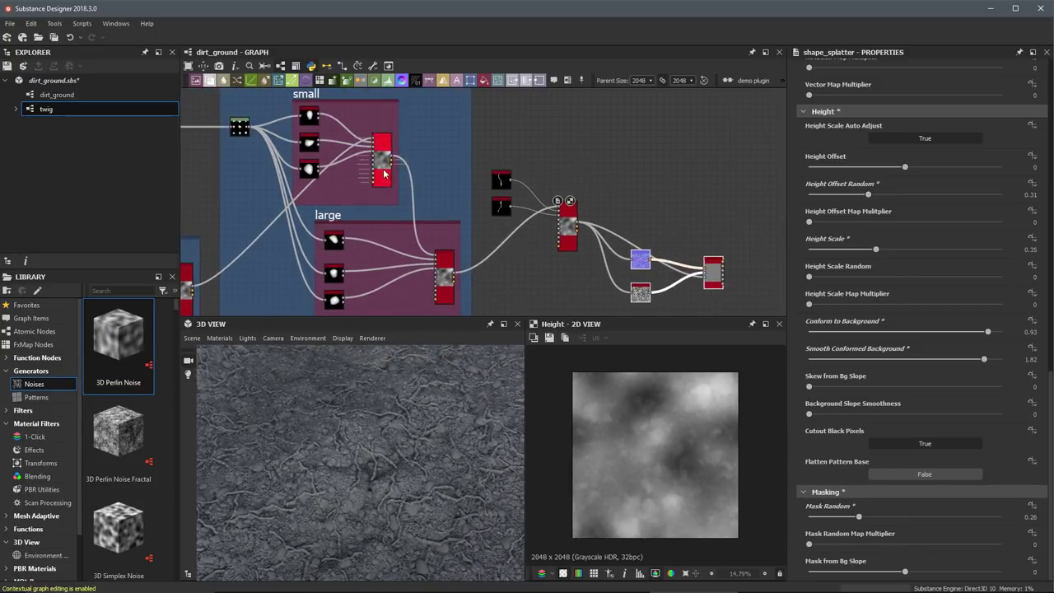
{"action": "middle_click_drag", "start_coordinate": [515, 265], "coordinate": [673, 247]}
{"action": "scroll", "coordinate": [635, 228], "scroll_direction": "down", "scroll_amount": 2}
{"action": "middle_click_drag", "start_coordinate": [572, 177], "coordinate": [416, 155]}
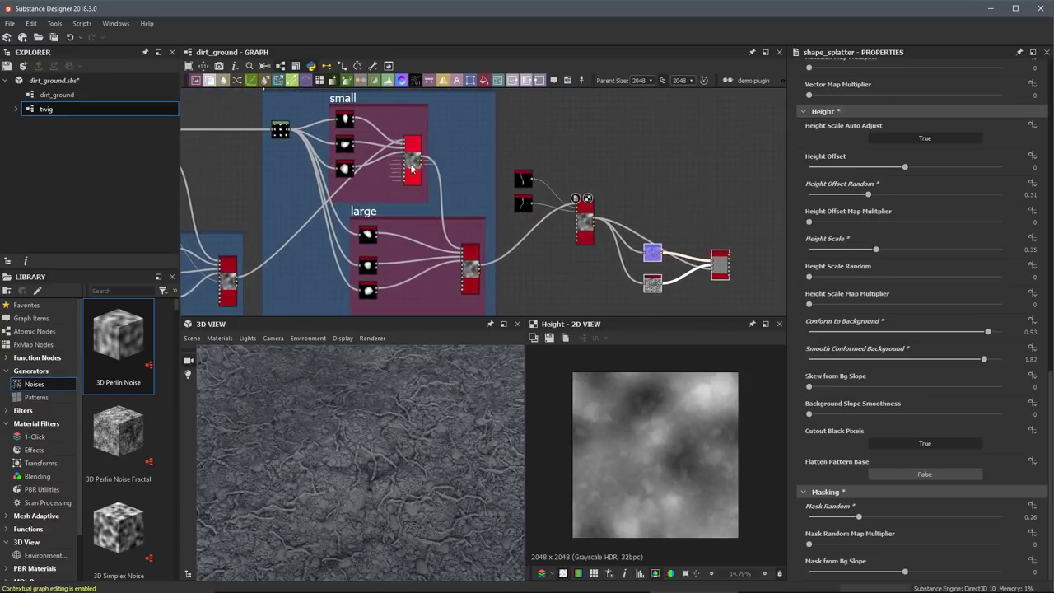
{"action": "scroll", "coordinate": [565, 218], "scroll_direction": "up", "scroll_amount": 3}
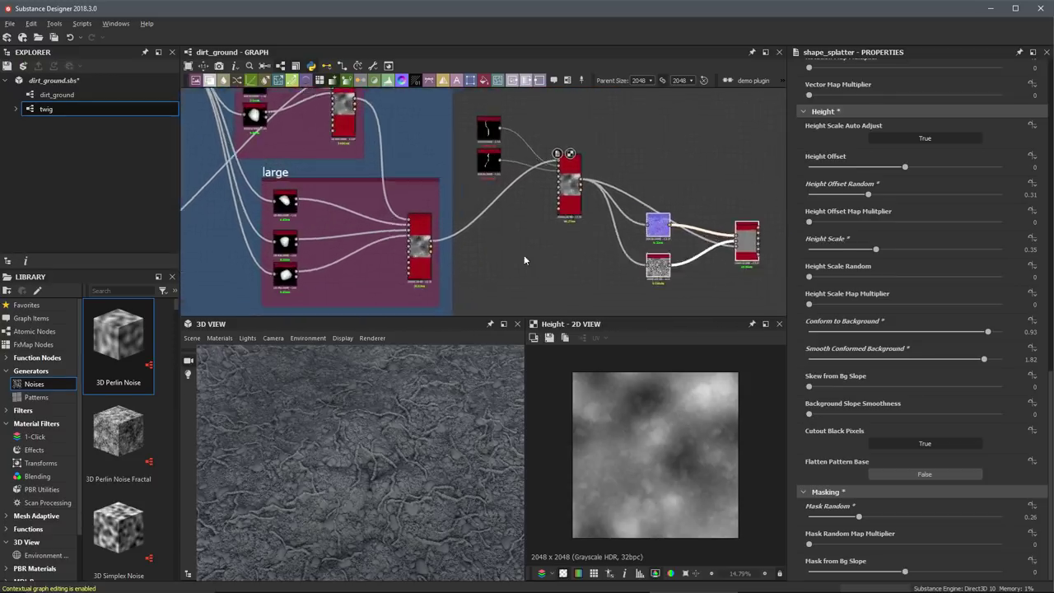
{"action": "middle_click_drag", "start_coordinate": [560, 212], "coordinate": [512, 221]}
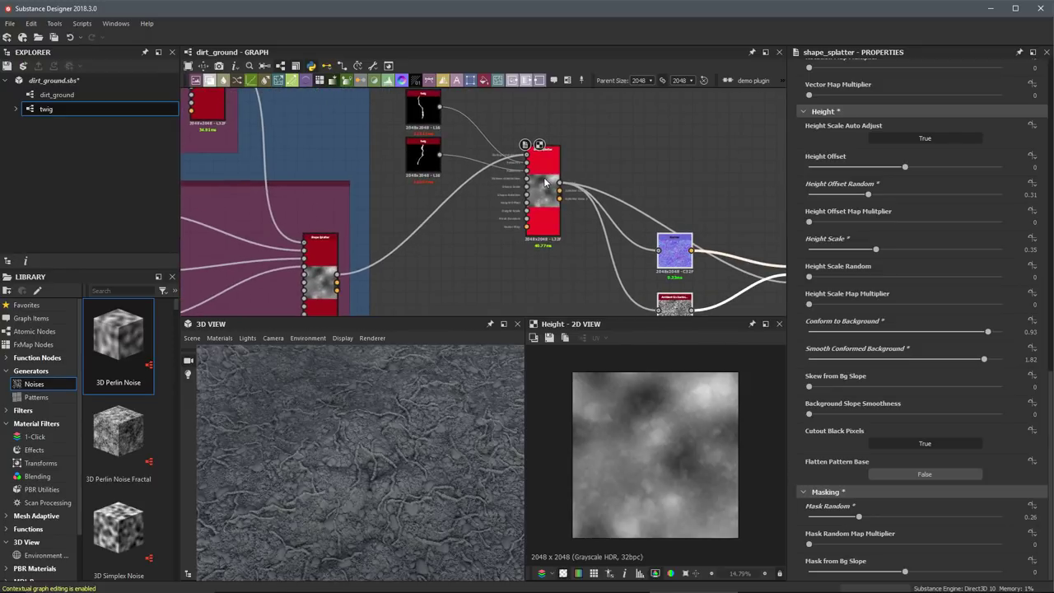
{"action": "mouse_move", "coordinate": [405, 433]}
{"action": "left_mouse_down"}
{"action": "mouse_move", "coordinate": [370, 420]}
{"action": "mouse_move", "coordinate": [395, 434]}
{"action": "left_mouse_up"}
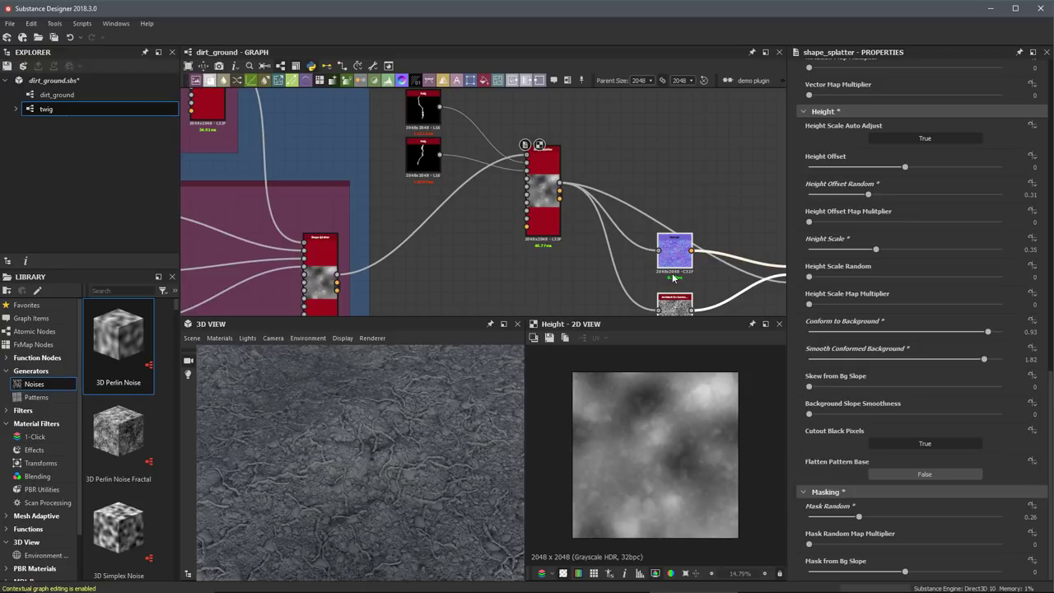
{"action": "scroll", "coordinate": [616, 198], "scroll_direction": "down", "scroll_amount": 3}
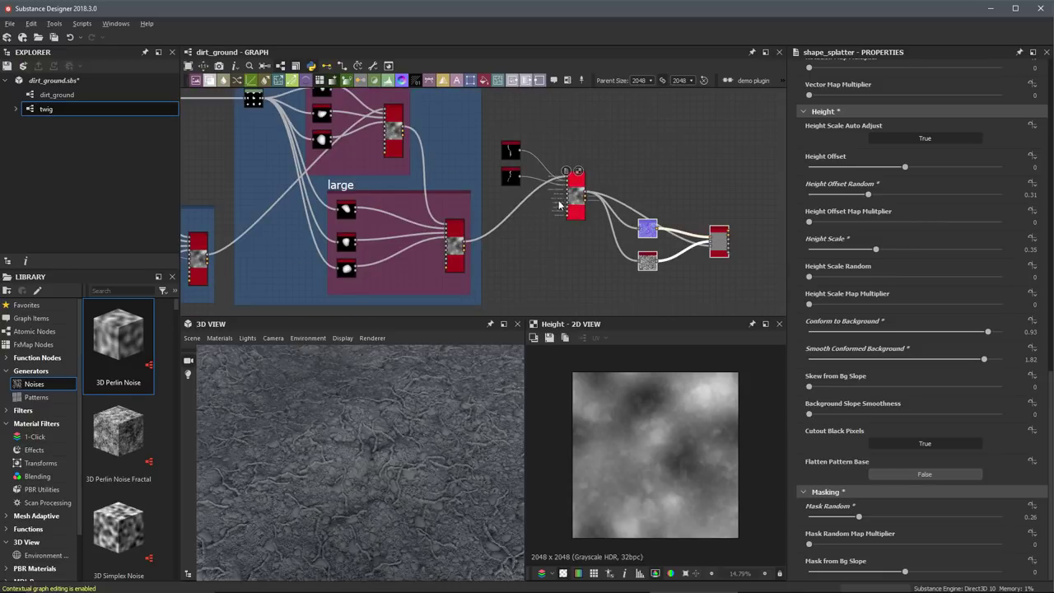
{"action": "scroll", "coordinate": [574, 209], "scroll_direction": "down", "scroll_amount": 1}
{"action": "mouse_move", "coordinate": [433, 423]}
{"action": "left_mouse_down"}
{"action": "mouse_move", "coordinate": [394, 451]}
{"action": "mouse_move", "coordinate": [334, 445]}
{"action": "mouse_move", "coordinate": [408, 441]}
{"action": "left_mouse_up"}
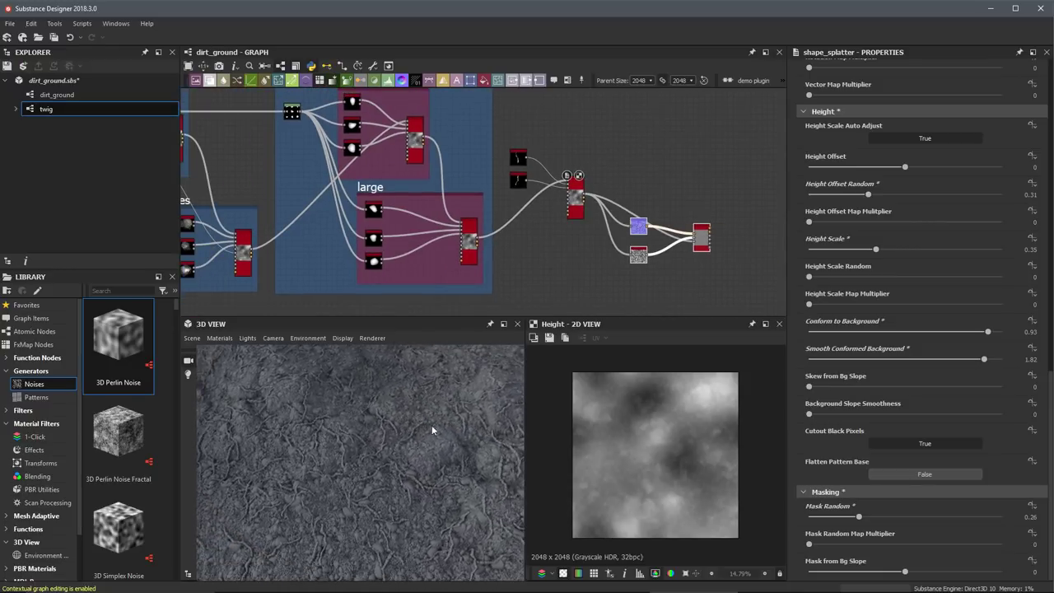
{"action": "mouse_move", "coordinate": [449, 354]}
{"action": "left_mouse_down"}
{"action": "mouse_move", "coordinate": [405, 464]}
{"action": "mouse_move", "coordinate": [380, 422]}
{"action": "left_mouse_up"}
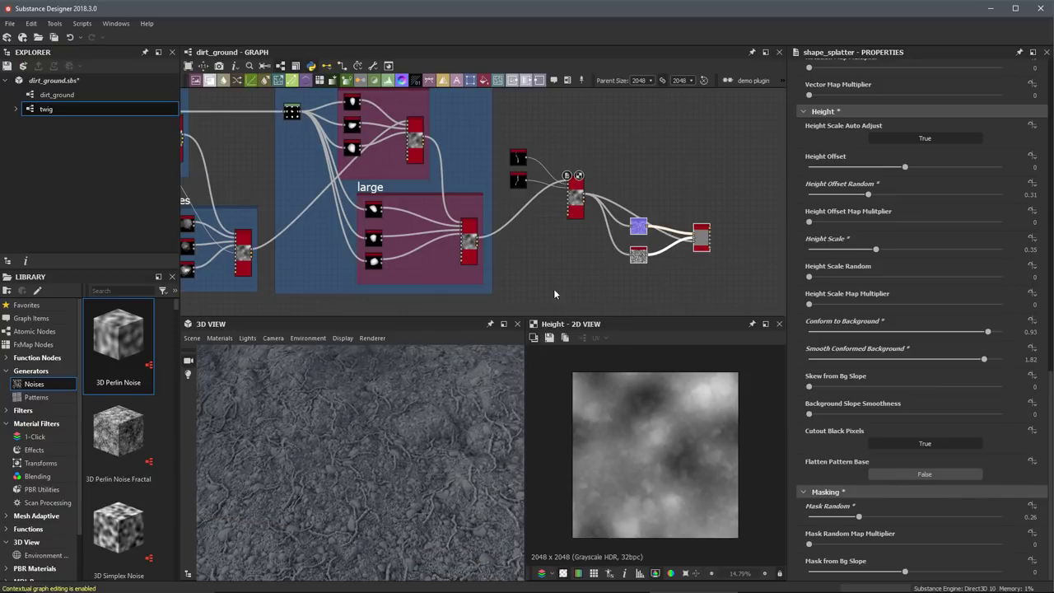
{"action": "left_click_drag", "start_coordinate": [408, 488], "coordinate": [443, 435]}
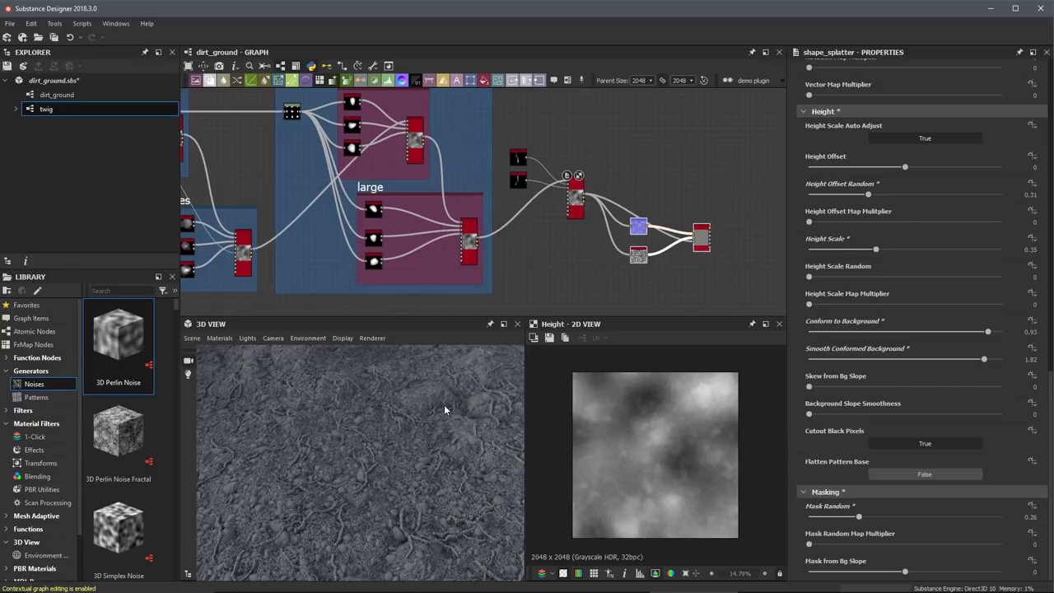
{"action": "mouse_move", "coordinate": [366, 506]}
{"action": "left_mouse_down"}
{"action": "mouse_move", "coordinate": [329, 501]}
{"action": "mouse_move", "coordinate": [491, 502]}
{"action": "mouse_move", "coordinate": [445, 513]}
{"action": "mouse_move", "coordinate": [492, 450]}
{"action": "left_mouse_up"}
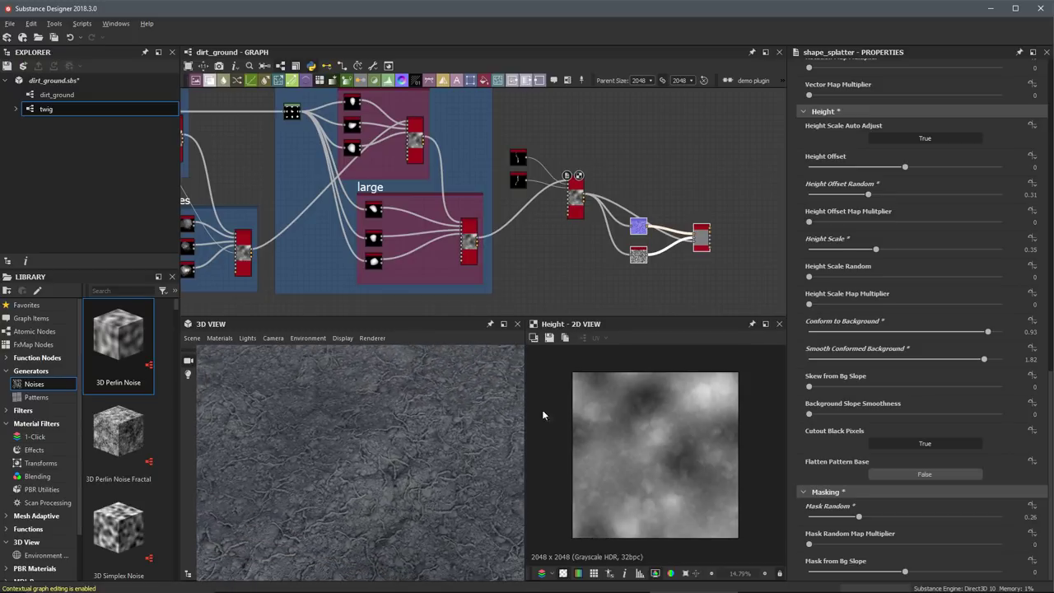
{"action": "scroll", "coordinate": [839, 238], "scroll_direction": "up", "scroll_amount": 9}
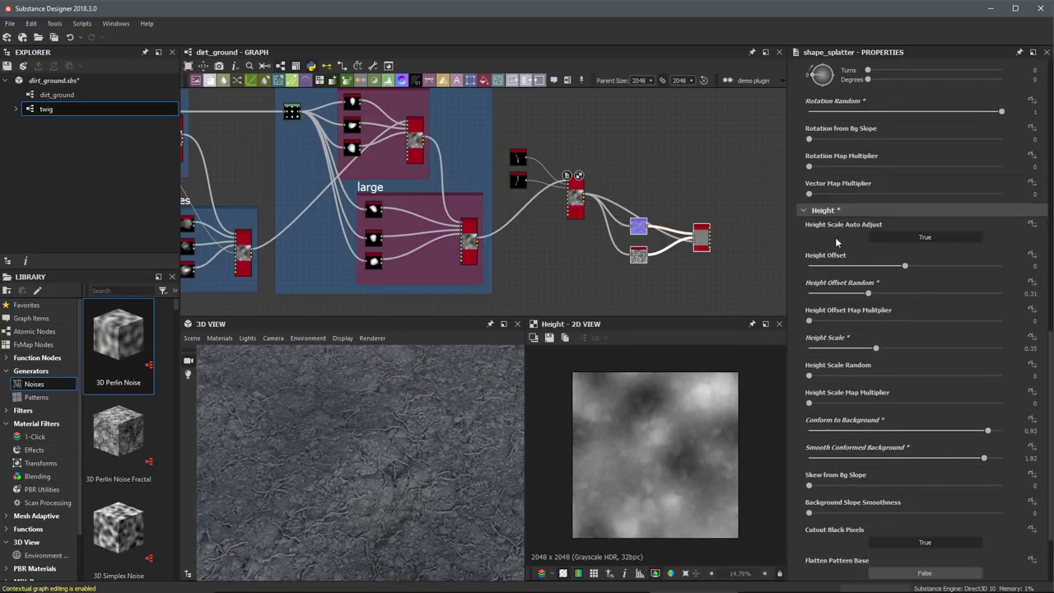
- Enlarge the twigs by setting the Shape Splatter's Scale to 3 and inspect the result on the 3D surface
{"action": "scroll", "coordinate": [837, 244], "scroll_direction": "up", "scroll_amount": 3}
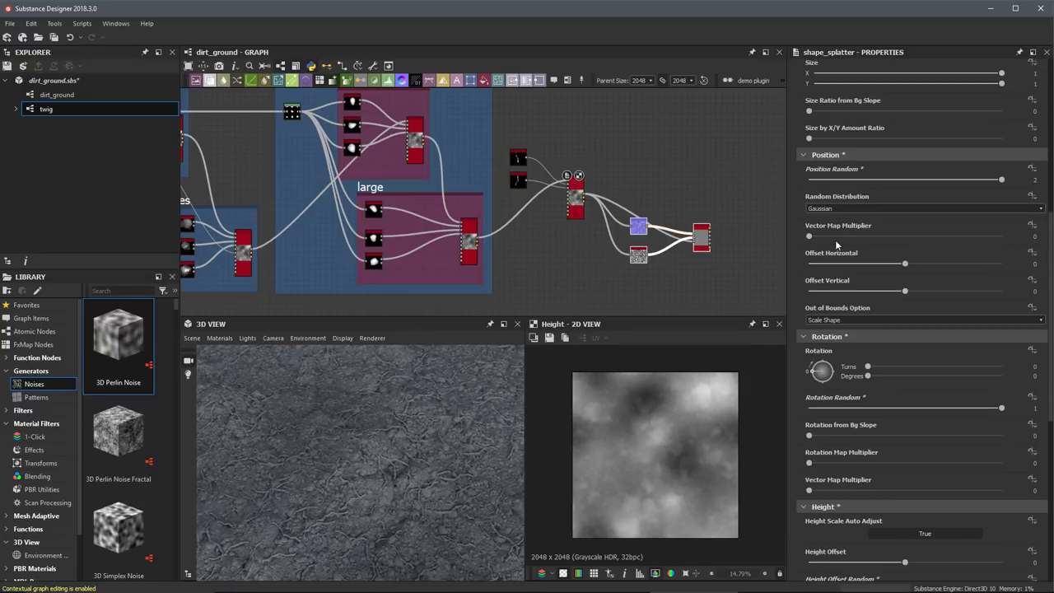
{"action": "scroll", "coordinate": [837, 245], "scroll_direction": "up", "scroll_amount": 4}
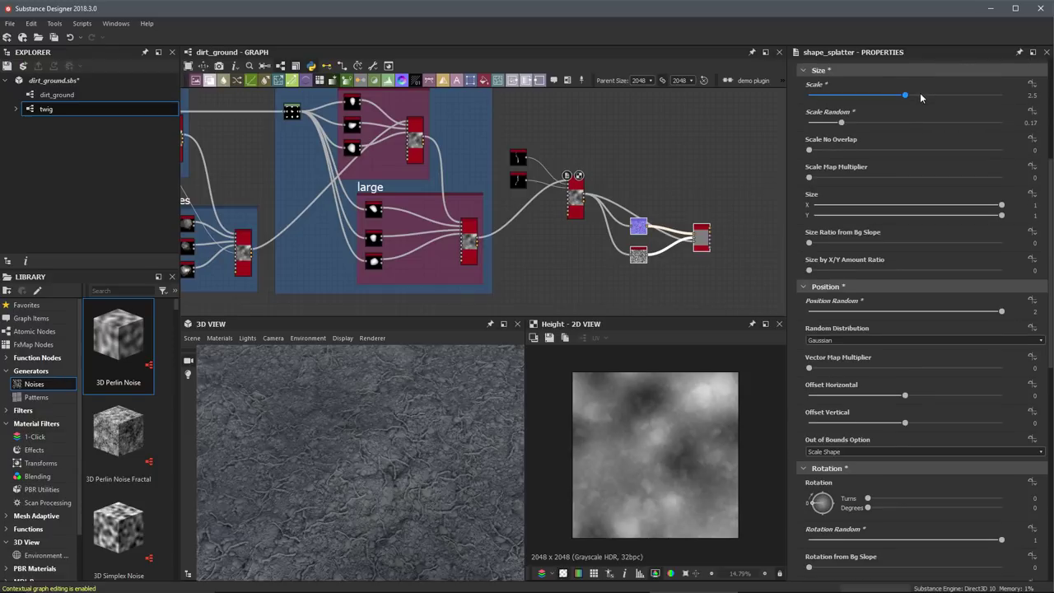
{"action": "left_click", "coordinate": [1032, 96]}
{"action": "key", "text": "Return"}
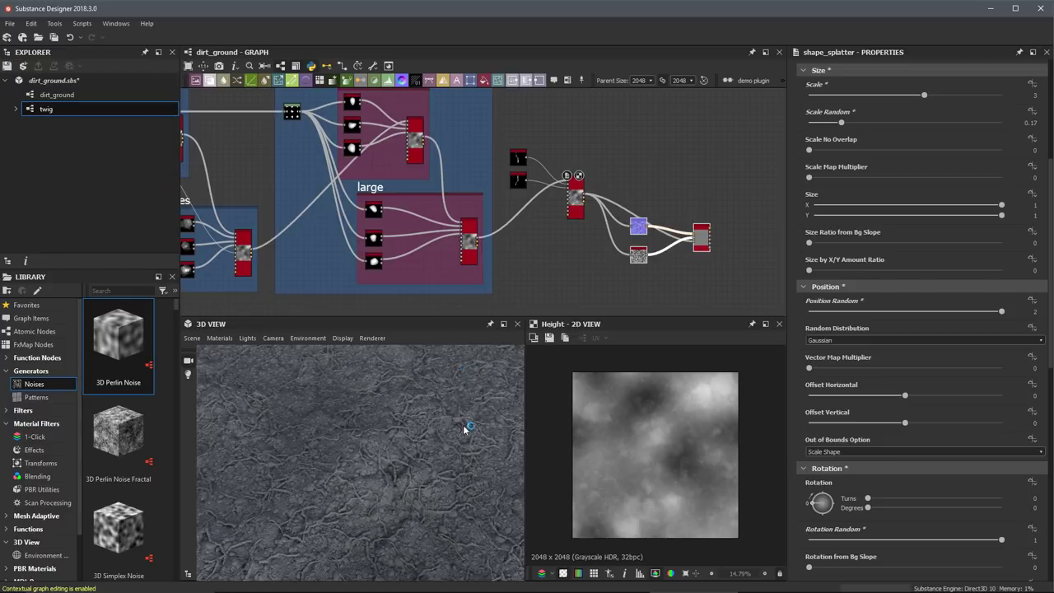
{"action": "left_click_drag", "start_coordinate": [369, 460], "coordinate": [381, 423]}
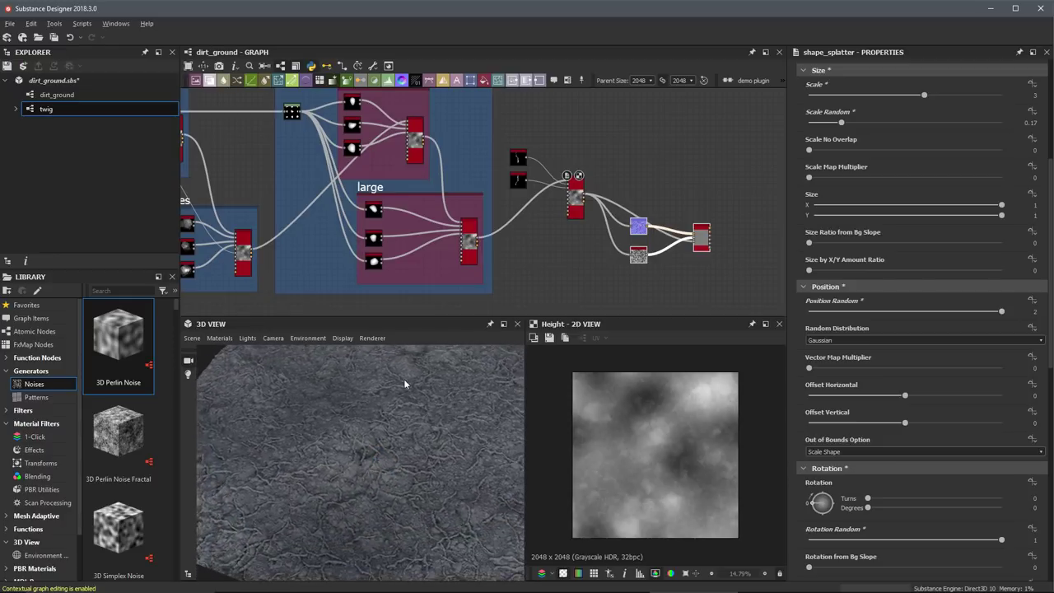
- Move the normal, ambient occlusion and material output nodes farther from the twig Shape Splatter and line the splatter up with them
{"action": "middle_click_drag", "start_coordinate": [483, 192], "coordinate": [390, 178]}
{"action": "scroll", "coordinate": [514, 191], "scroll_direction": "up", "scroll_amount": 2}
{"action": "left_click_drag", "start_coordinate": [648, 243], "coordinate": [740, 176]}
{"action": "scroll", "coordinate": [475, 240], "scroll_direction": "down", "scroll_amount": 2}
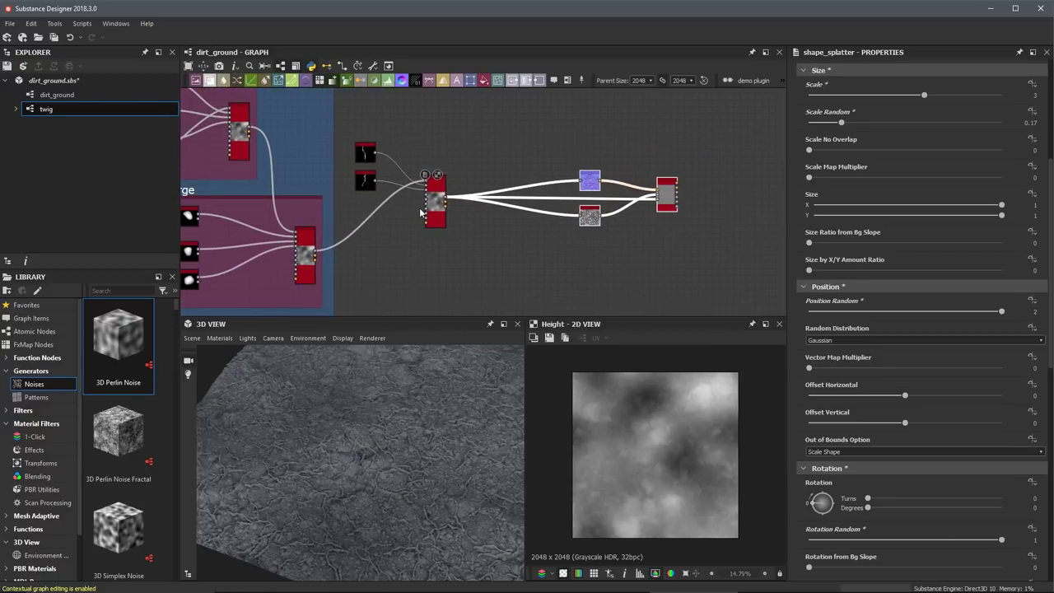
{"action": "left_click_drag", "start_coordinate": [432, 206], "coordinate": [432, 196]}
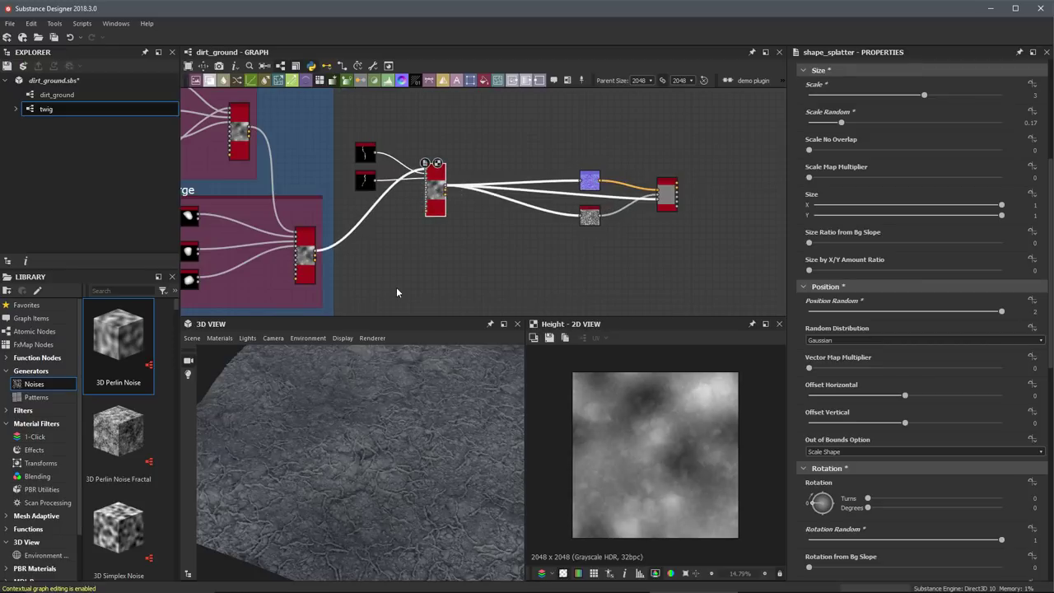
- Duplicate the twig Shape Splatter and place the copy below and beyond the original
{"action": "scroll", "coordinate": [471, 237], "scroll_direction": "up", "scroll_amount": 2}
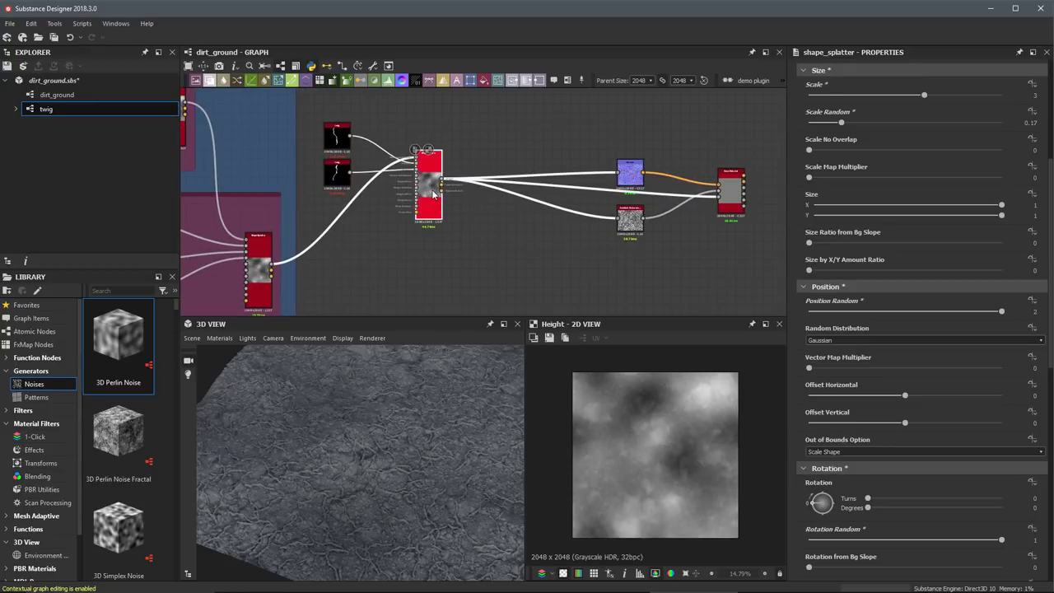
{"action": "key", "text": "ctrl+d"}
{"action": "left_click_drag", "start_coordinate": [484, 200], "coordinate": [495, 257]}
{"action": "middle_click_drag", "start_coordinate": [451, 186], "coordinate": [451, 183]}
- Connect the first twig Shape Splatter's height output to the duplicate's Background Height input
{"action": "scroll", "coordinate": [449, 183], "scroll_direction": "up", "scroll_amount": 3}
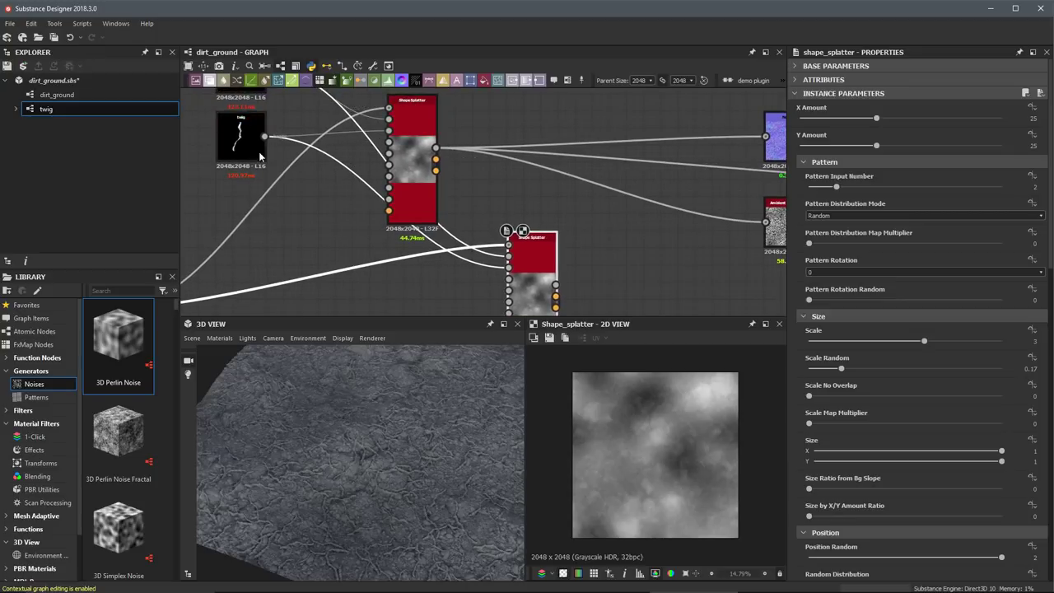
{"action": "left_click_drag", "start_coordinate": [435, 148], "coordinate": [509, 244]}
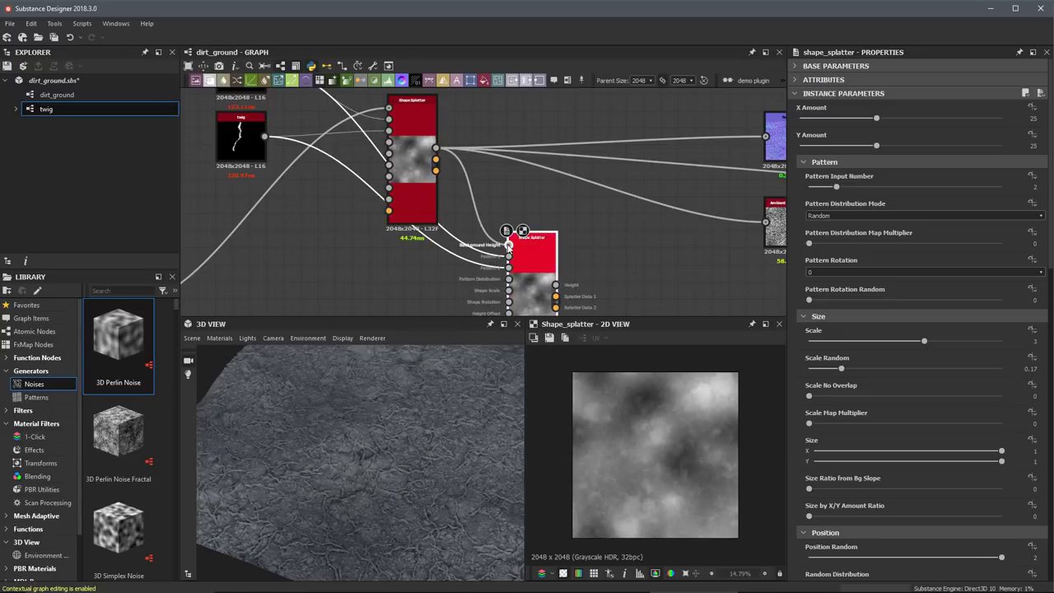
{"action": "left_click_drag", "start_coordinate": [528, 256], "coordinate": [563, 256]}
{"action": "scroll", "coordinate": [597, 259], "scroll_direction": "down", "scroll_amount": 3}
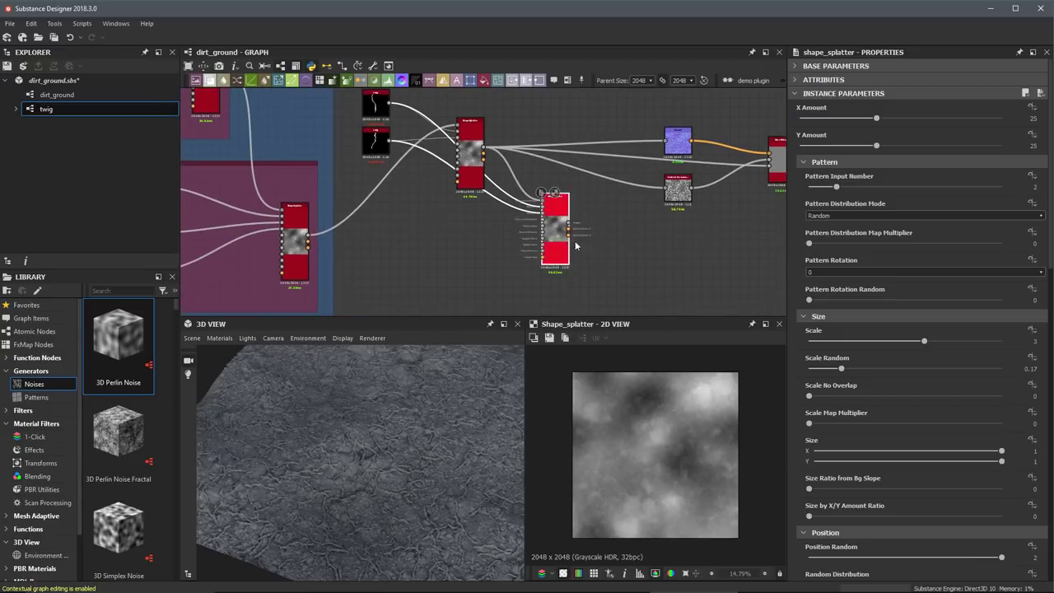
{"action": "middle_click_drag", "start_coordinate": [548, 254], "coordinate": [442, 270]}
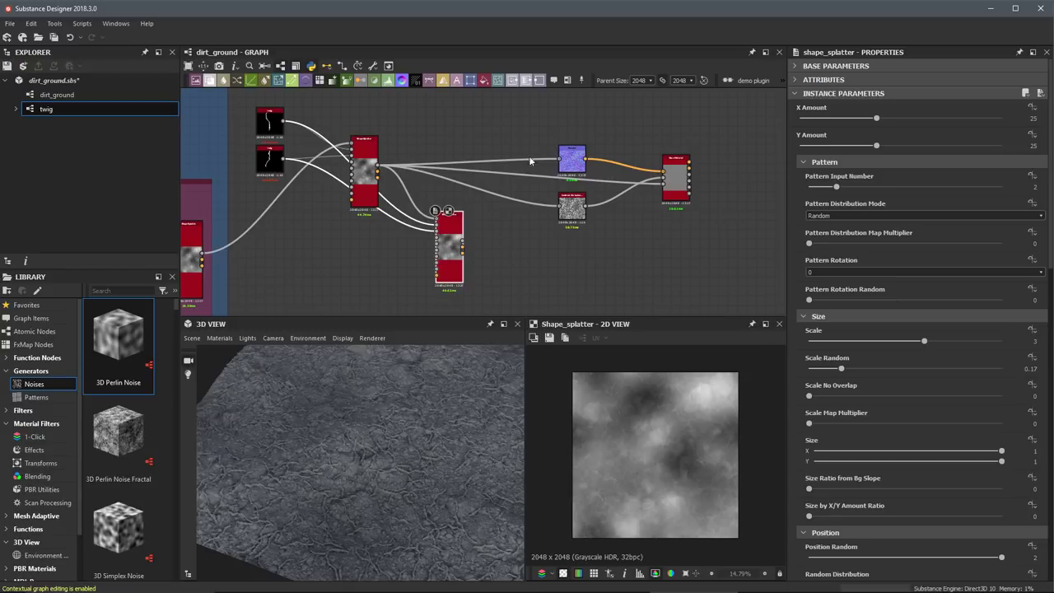
- Transfer the first splatter's connections to the normal, ambient occlusion and material nodes onto the duplicate's height output
{"action": "left_click_drag", "start_coordinate": [378, 164], "coordinate": [463, 244], "text": "shift"}
{"action": "scroll", "coordinate": [453, 235], "scroll_direction": "up", "scroll_amount": 2}
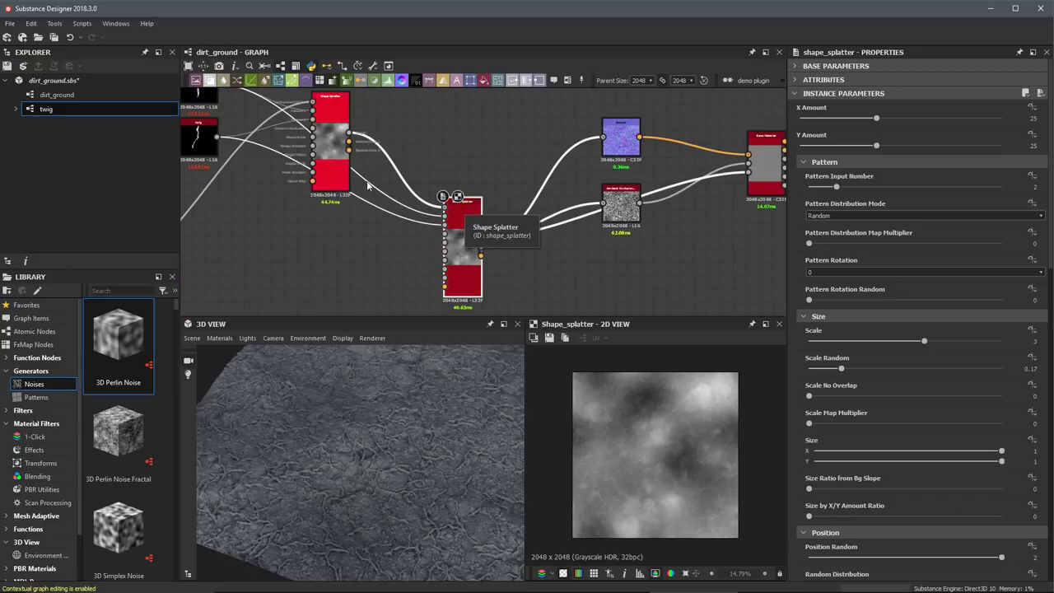
{"action": "scroll", "coordinate": [447, 247], "scroll_direction": "down", "scroll_amount": 2}
{"action": "middle_click_drag", "start_coordinate": [447, 247], "coordinate": [511, 239]}
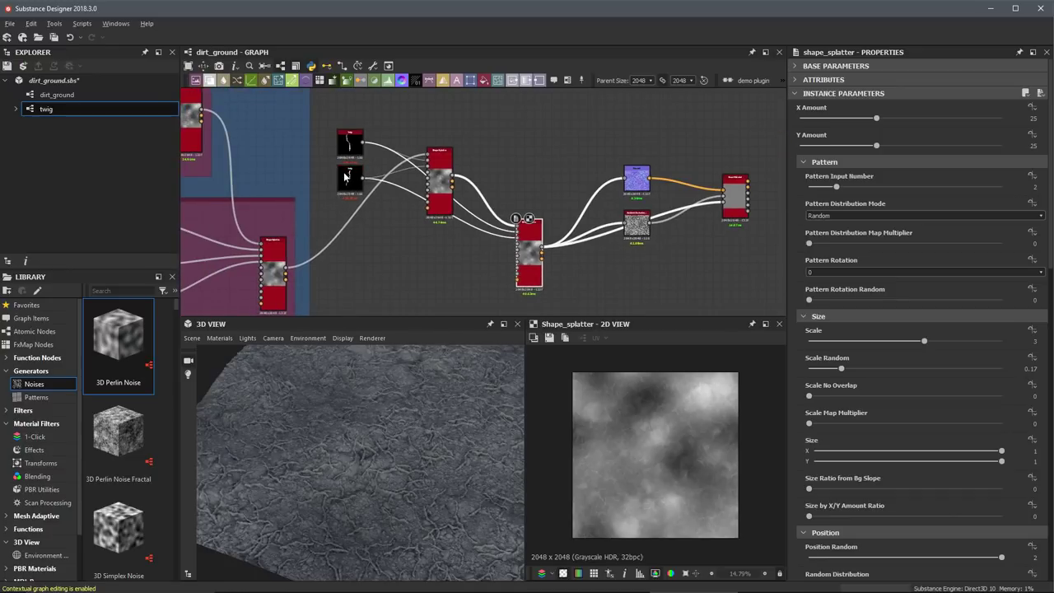
- Add another instance of the twig graph below the existing twigs and shift its transform to vary its shape
{"action": "scroll", "coordinate": [343, 172], "scroll_direction": "up", "scroll_amount": 2}
{"action": "left_click_drag", "start_coordinate": [48, 111], "coordinate": [451, 297]}
{"action": "middle_click_drag", "start_coordinate": [497, 270], "coordinate": [437, 233]}
{"action": "scroll", "coordinate": [434, 232], "scroll_direction": "up", "scroll_amount": 1}
{"action": "left_click_drag", "start_coordinate": [662, 431], "coordinate": [661, 427]}
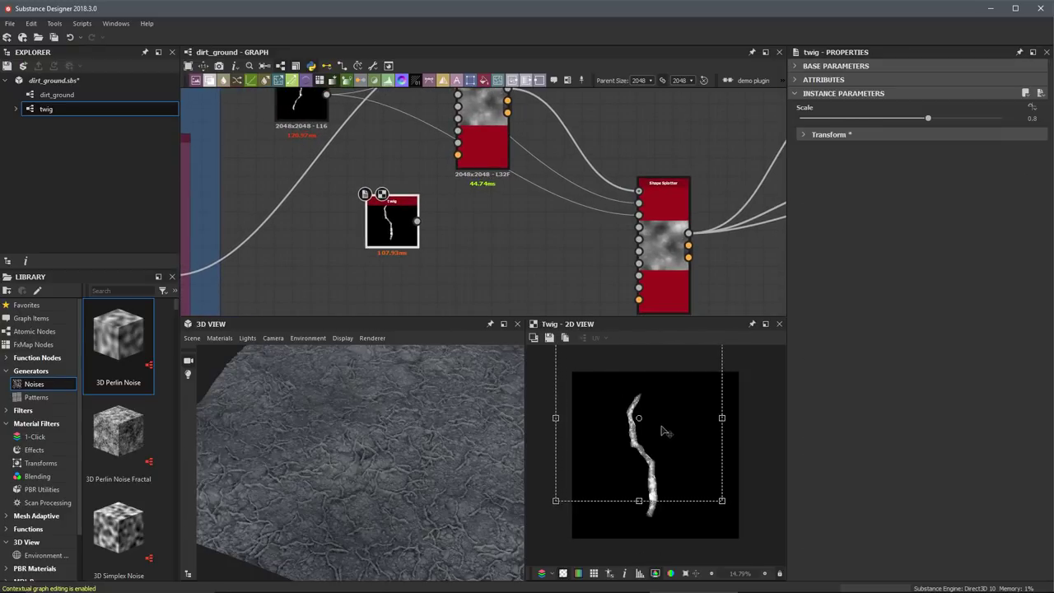
- Connect the new twig to the duplicated Shape Splatter's first pattern input and position the twig beside it
{"action": "middle_click_drag", "start_coordinate": [505, 221], "coordinate": [396, 212]}
{"action": "left_click", "coordinate": [651, 240]}
{"action": "left_click_drag", "start_coordinate": [338, 186], "coordinate": [566, 187]}
{"action": "left_click_drag", "start_coordinate": [321, 191], "coordinate": [322, 212]}
{"action": "left_click", "coordinate": [294, 178]}
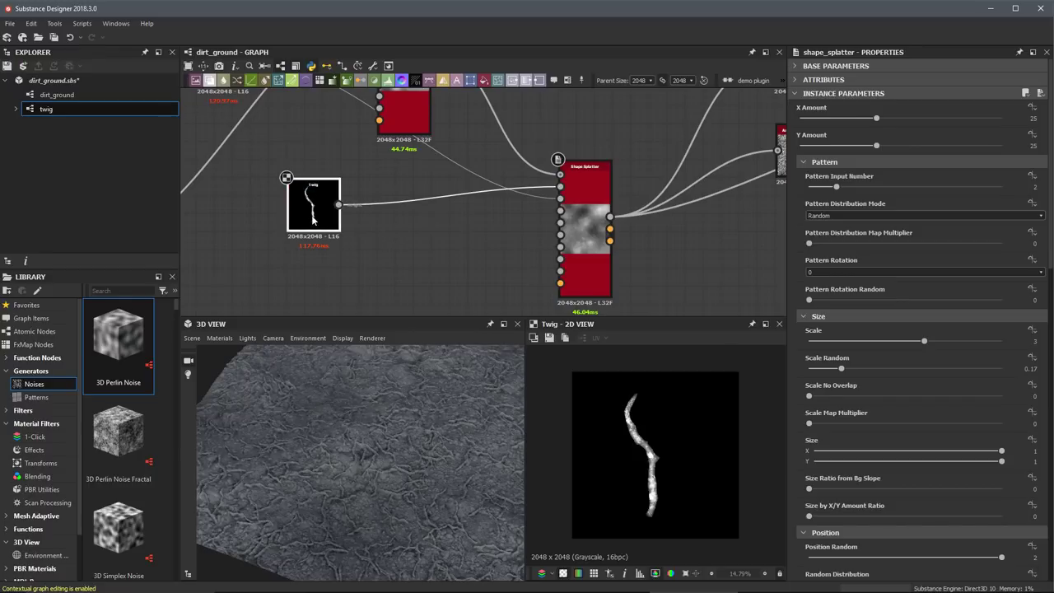
- Duplicate the new twig and vary it by shifting its transform downward and setting its Scale to 0.68
{"action": "key", "text": "ctrl+d"}
{"action": "left_click", "coordinate": [317, 293]}
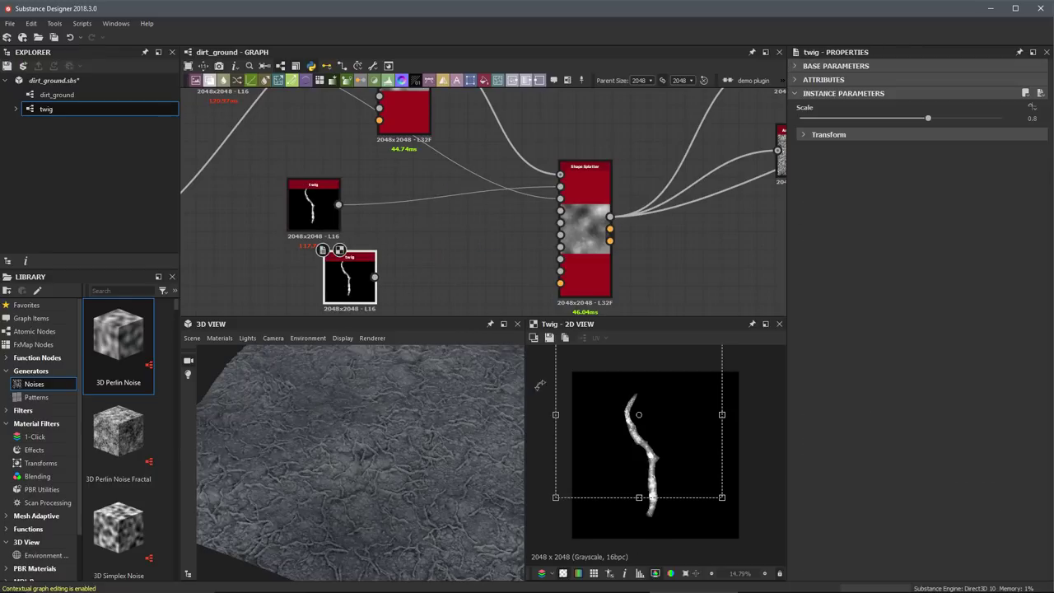
{"action": "left_click_drag", "start_coordinate": [673, 491], "coordinate": [672, 530]}
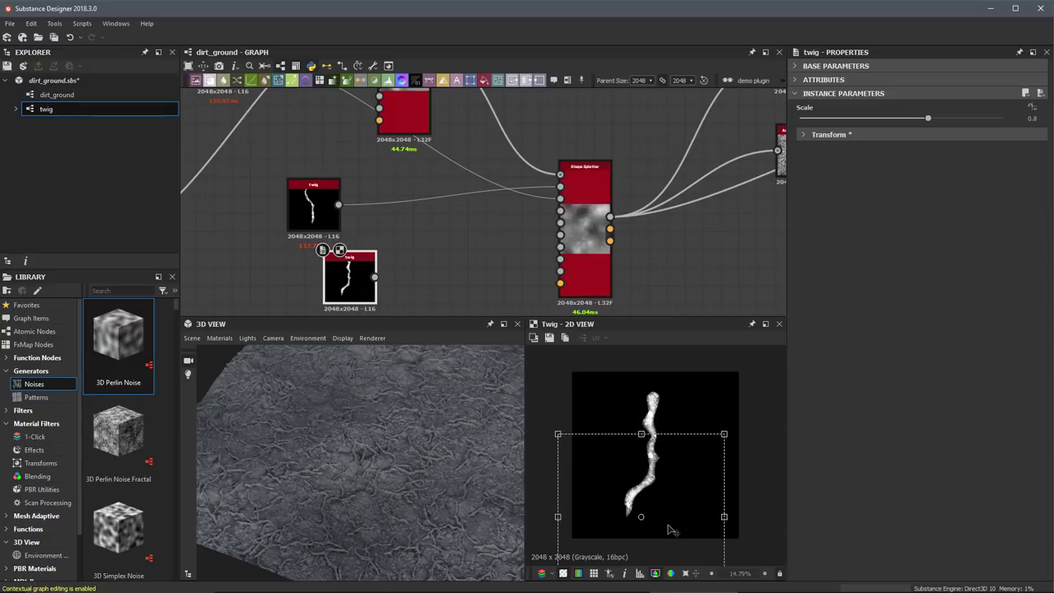
{"action": "left_click", "coordinate": [886, 118]}
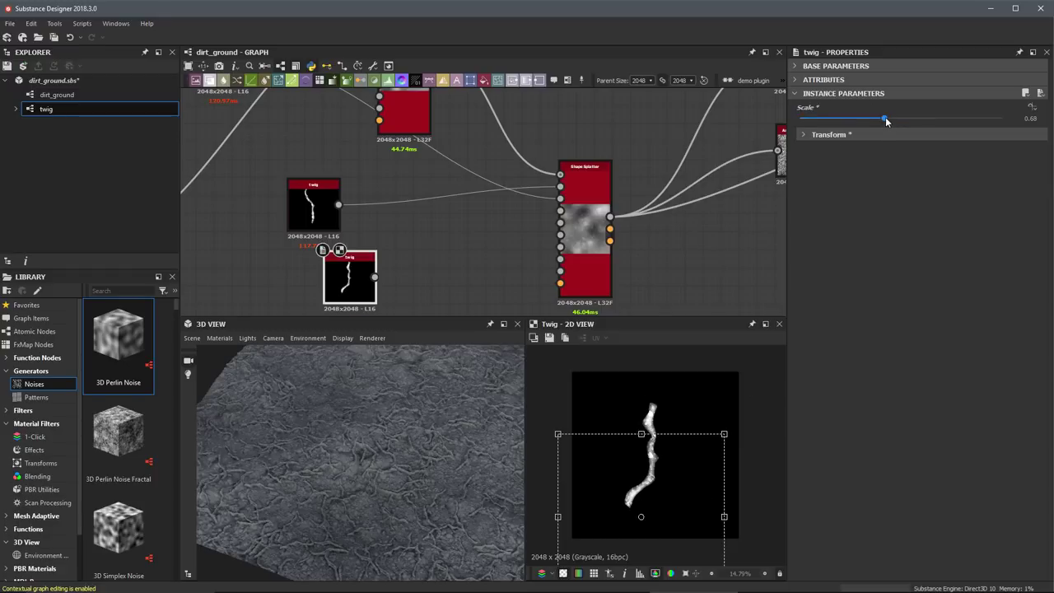
- Connect the duplicated twig to the second pattern input of the duplicated Shape Splatter
{"action": "middle_click_drag", "start_coordinate": [423, 276], "coordinate": [455, 255]}
{"action": "left_click_drag", "start_coordinate": [376, 271], "coordinate": [593, 178]}
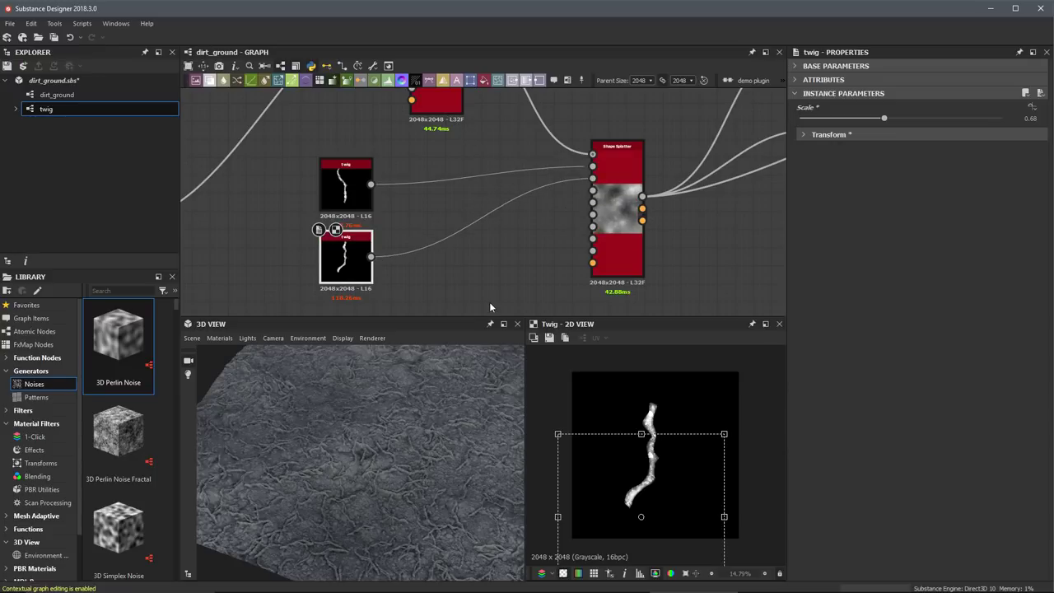
{"action": "scroll", "coordinate": [489, 295], "scroll_direction": "down", "scroll_amount": 5}
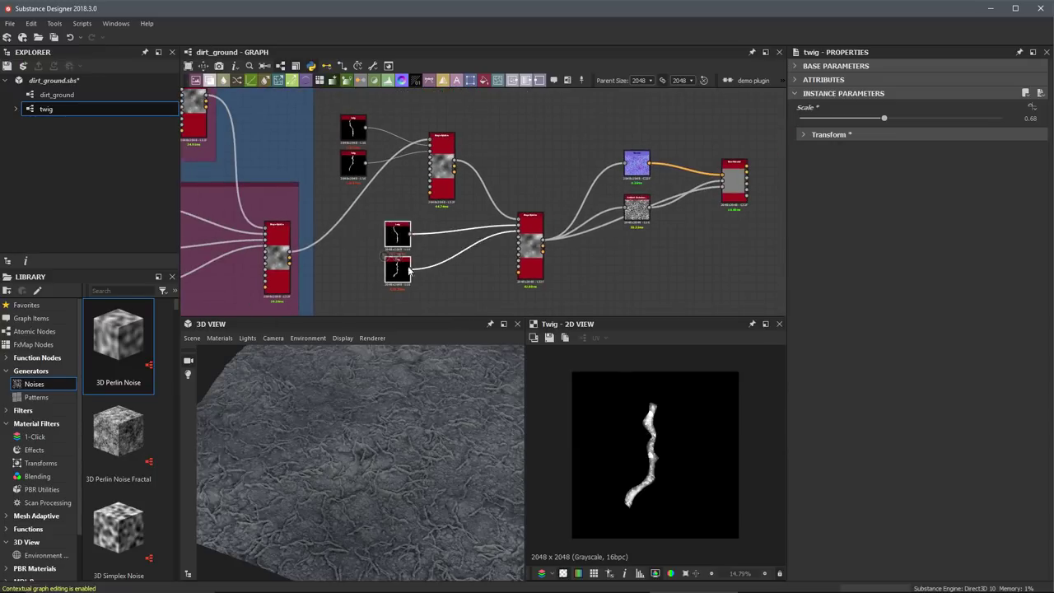
- Move the two new twigs and their Shape Splatter farther away from the first twig group
{"action": "left_click_drag", "start_coordinate": [403, 268], "coordinate": [439, 275]}
{"action": "left_click_drag", "start_coordinate": [537, 245], "coordinate": [541, 277]}
{"action": "scroll", "coordinate": [529, 236], "scroll_direction": "down", "scroll_amount": 3}
{"action": "middle_click_drag", "start_coordinate": [504, 195], "coordinate": [539, 192]}
{"action": "left_click_drag", "start_coordinate": [423, 128], "coordinate": [502, 180]}
{"action": "scroll", "coordinate": [505, 180], "scroll_direction": "up", "scroll_amount": 2}
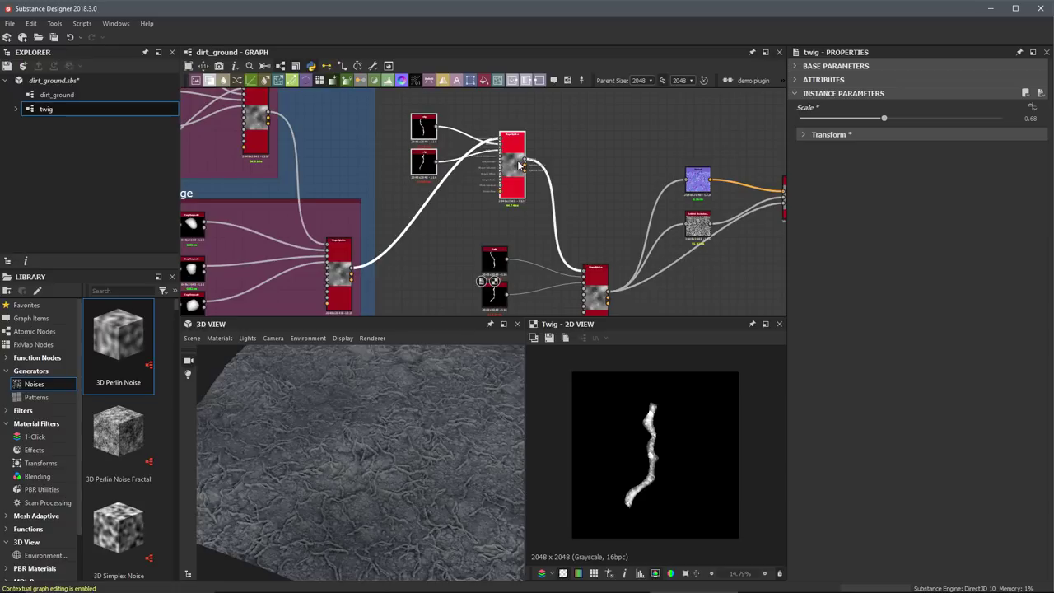
- Set the second twig Shape Splatter's X Amount and Y Amount to 15
{"action": "left_click", "coordinate": [519, 165]}
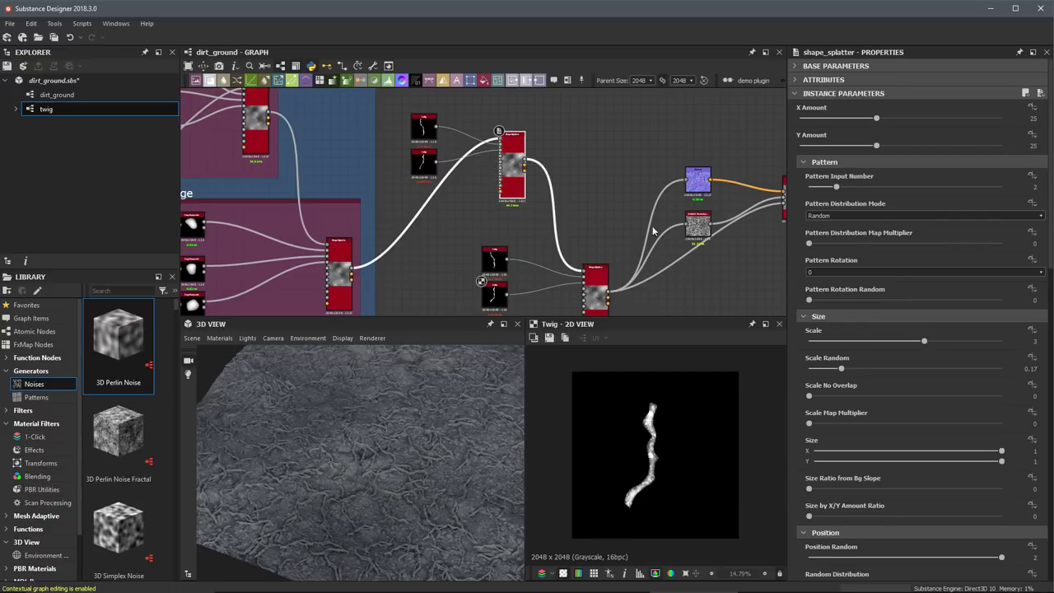
{"action": "middle_click_drag", "start_coordinate": [682, 216], "coordinate": [620, 162]}
{"action": "double_click", "coordinate": [534, 234]}
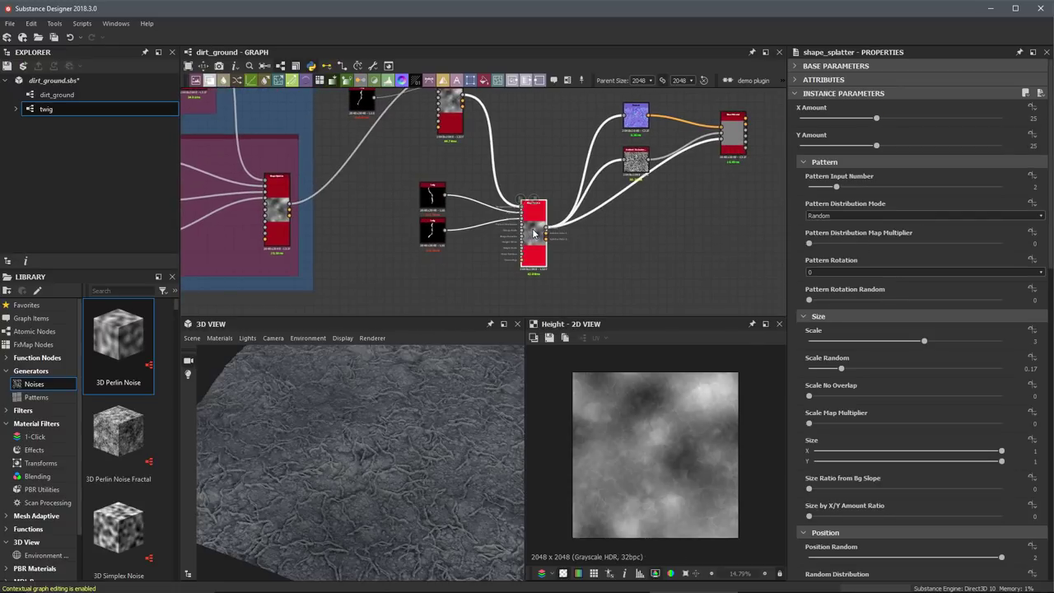
{"action": "double_click", "coordinate": [1034, 118]}
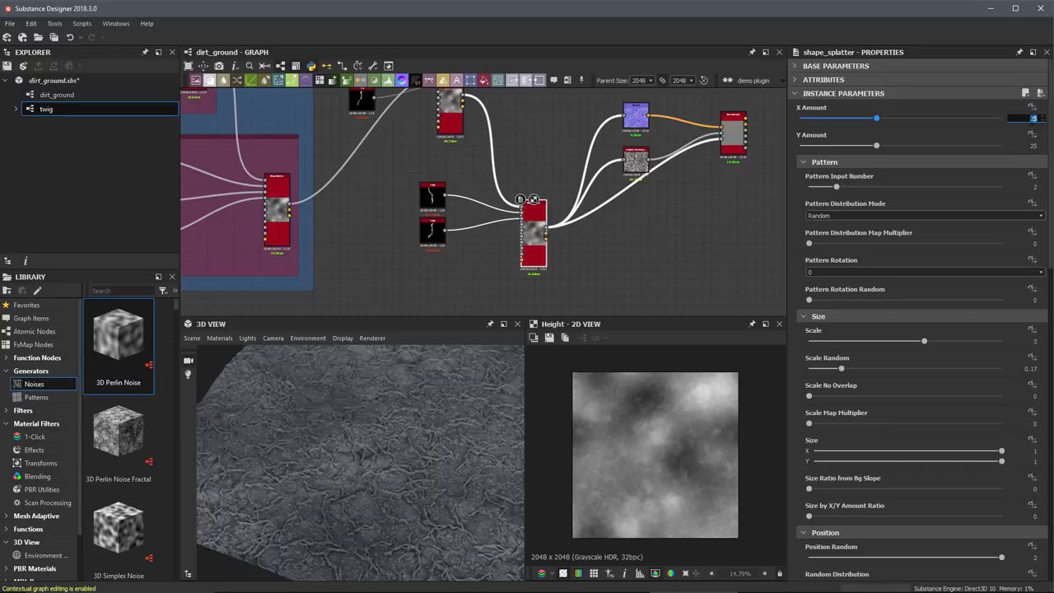
{"action": "type", "text": "15"}
{"action": "key", "text": "Tab"}
{"action": "type", "text": "15"}
{"action": "key", "text": "Return"}
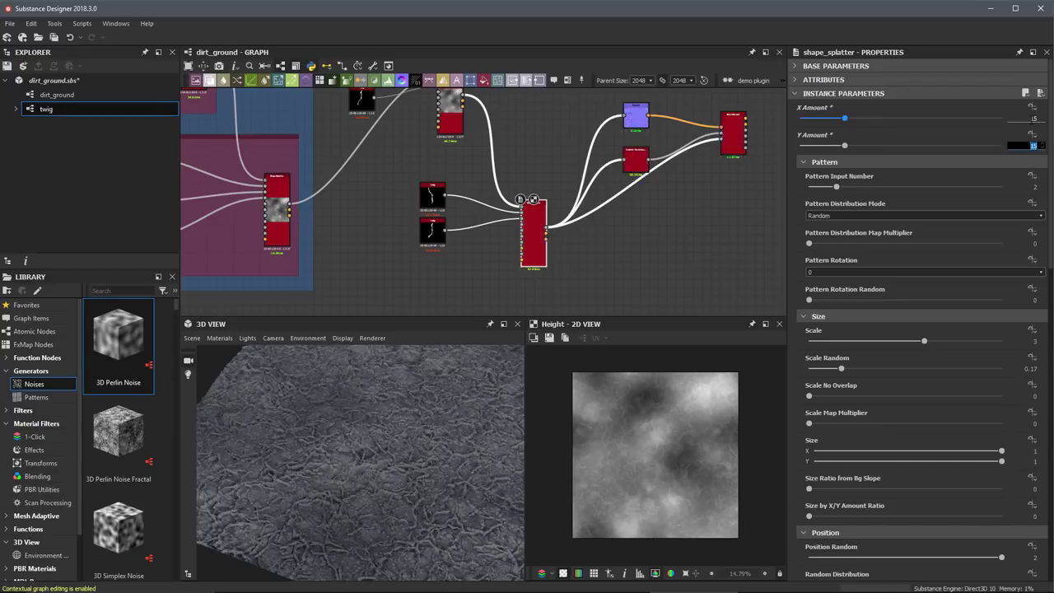
- Thin out the second twig scatter by setting its Mask Random to 0.42 and inspect the 3D surface
{"action": "scroll", "coordinate": [639, 220], "scroll_direction": "down", "scroll_amount": 1}
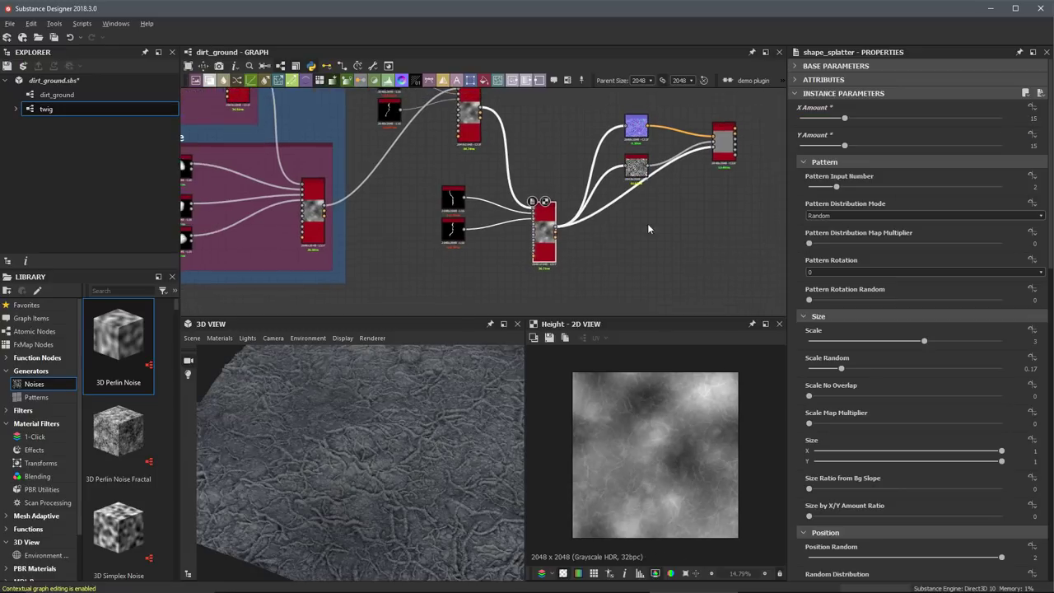
{"action": "middle_click_drag", "start_coordinate": [633, 219], "coordinate": [611, 209]}
{"action": "scroll", "coordinate": [881, 392], "scroll_direction": "down", "scroll_amount": 15}
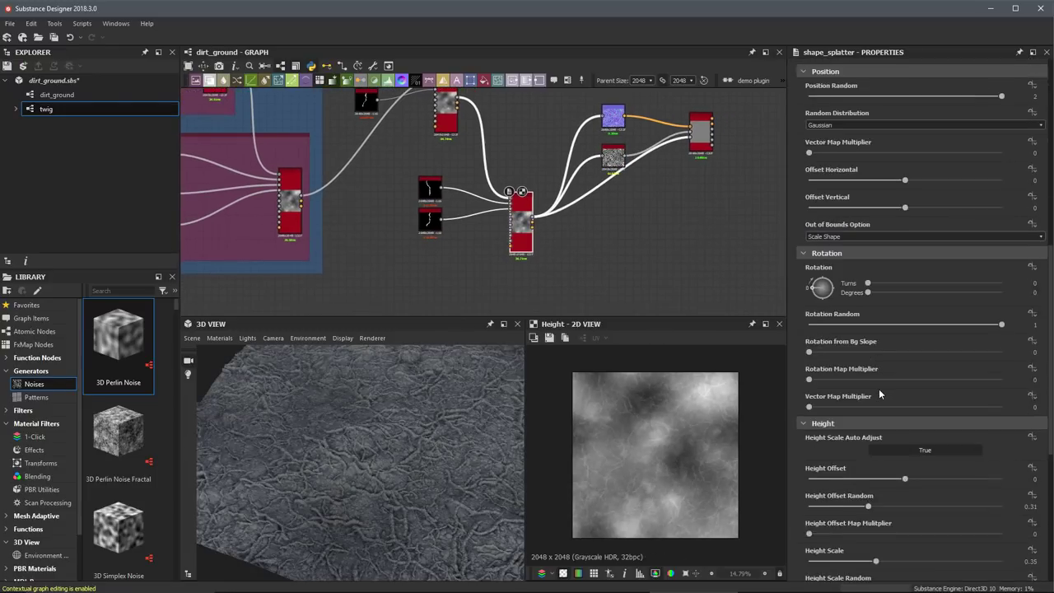
{"action": "scroll", "coordinate": [882, 394], "scroll_direction": "down", "scroll_amount": 4}
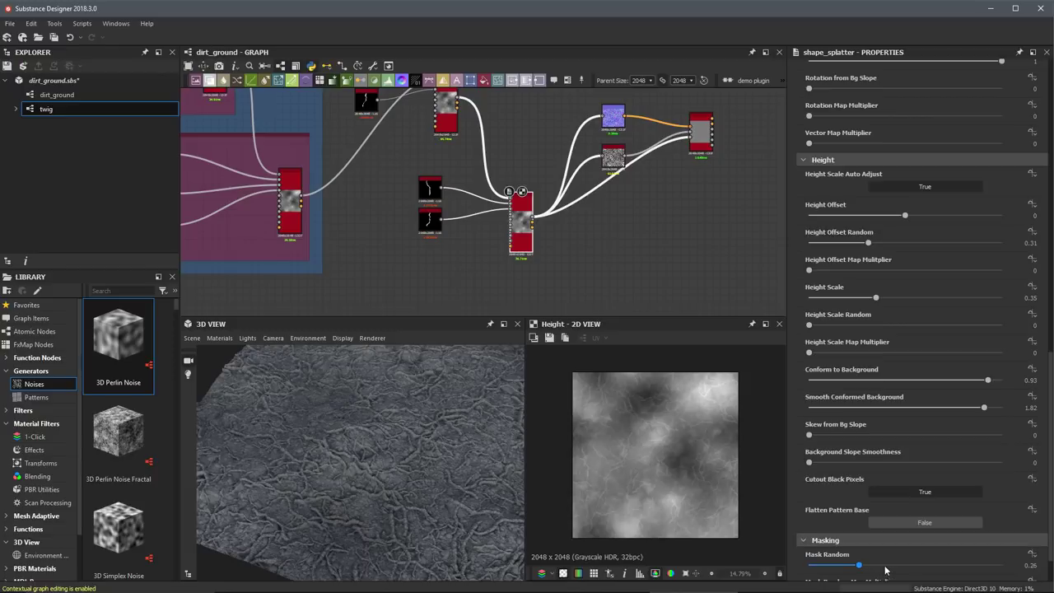
{"action": "left_click", "coordinate": [892, 567]}
{"action": "left_click_drag", "start_coordinate": [428, 470], "coordinate": [378, 459]}
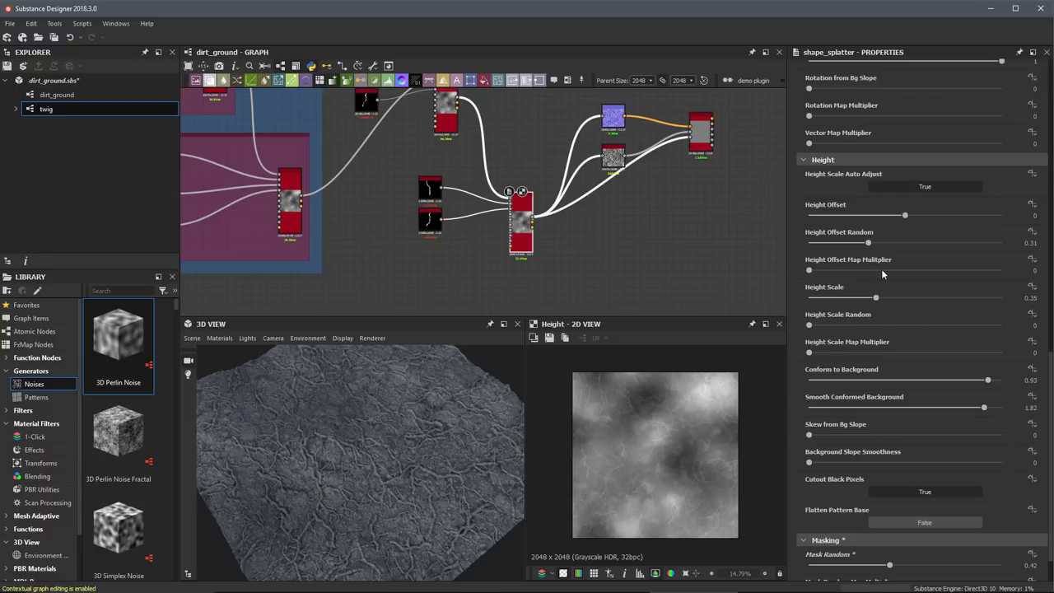
{"action": "left_click_drag", "start_coordinate": [366, 381], "coordinate": [449, 441]}
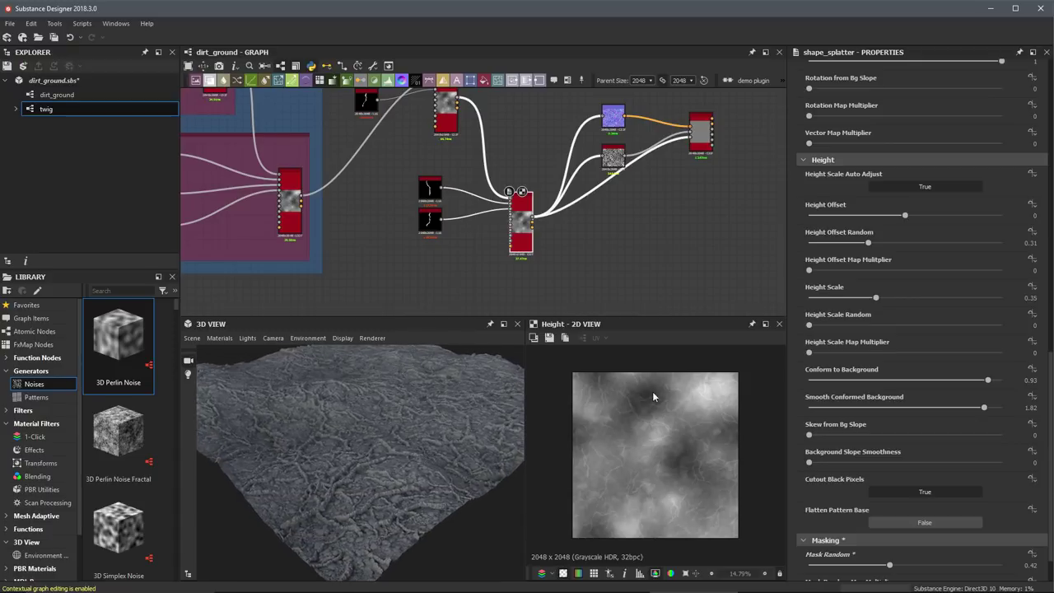
- Flatten the second set of twigs by setting its Height Scale to 0.2 and inspect the 3D surface
{"action": "left_click", "coordinate": [862, 298]}
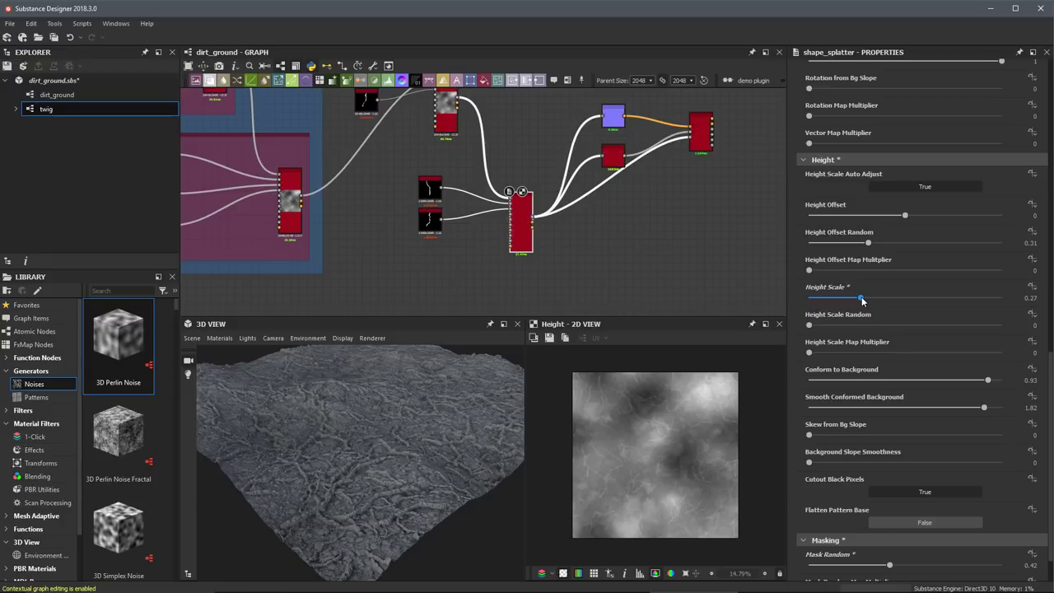
{"action": "left_click_drag", "start_coordinate": [861, 298], "coordinate": [842, 298]}
{"action": "left_click", "coordinate": [1030, 298]}
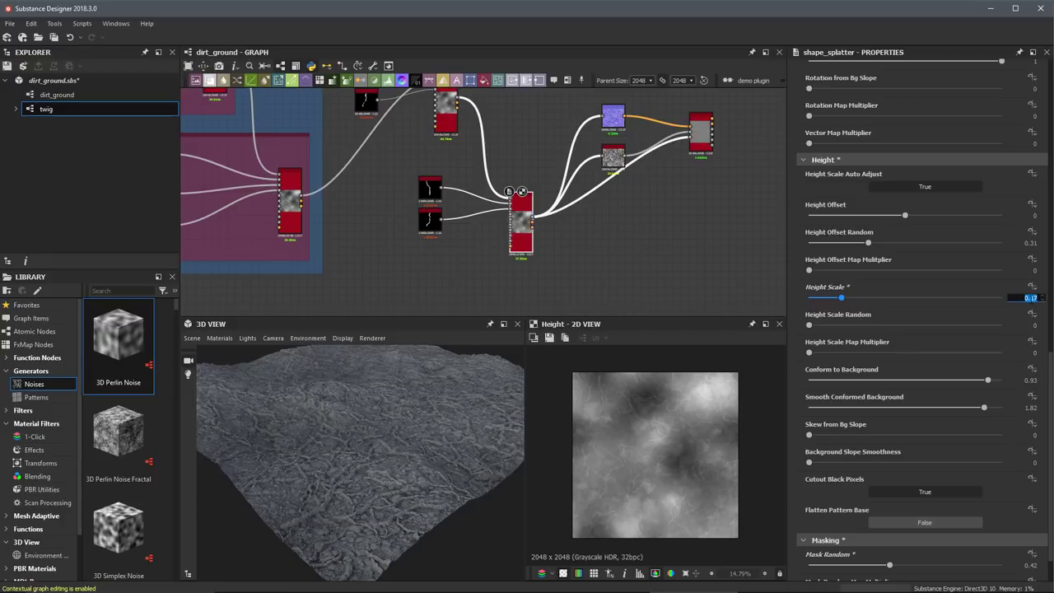
{"action": "type", "text": "0.2"}
{"action": "key", "text": "Return"}
{"action": "left_click_drag", "start_coordinate": [388, 375], "coordinate": [416, 416]}
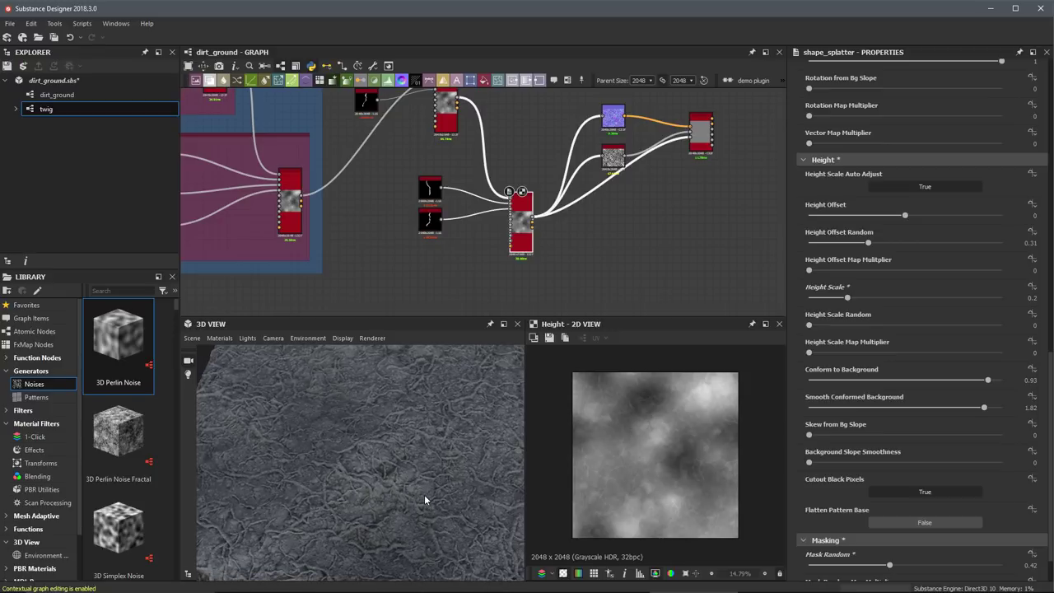
{"action": "mouse_move", "coordinate": [372, 476]}
{"action": "left_mouse_down"}
{"action": "mouse_move", "coordinate": [392, 414]}
{"action": "mouse_move", "coordinate": [464, 513]}
{"action": "mouse_move", "coordinate": [433, 506]}
{"action": "mouse_move", "coordinate": [384, 528]}
{"action": "mouse_move", "coordinate": [397, 518]}
{"action": "mouse_move", "coordinate": [376, 478]}
{"action": "left_mouse_up"}
- Move the two groups of twigs and their Shape Splatters closer together in the graph
{"action": "mouse_move", "coordinate": [495, 218]}
{"action": "middle_mouse_down"}
{"action": "mouse_move", "coordinate": [503, 263]}
{"action": "mouse_move", "coordinate": [537, 258]}
{"action": "middle_mouse_up"}
{"action": "mouse_move", "coordinate": [383, 100]}
{"action": "left_mouse_down"}
{"action": "mouse_move", "coordinate": [482, 163]}
{"action": "mouse_move", "coordinate": [488, 194]}
{"action": "left_mouse_up"}
{"action": "mouse_move", "coordinate": [390, 118]}
{"action": "left_mouse_down"}
{"action": "mouse_move", "coordinate": [508, 198]}
{"action": "mouse_move", "coordinate": [501, 185]}
{"action": "left_mouse_up"}
{"action": "mouse_move", "coordinate": [439, 217]}
{"action": "left_mouse_down"}
{"action": "mouse_move", "coordinate": [575, 295]}
{"action": "mouse_move", "coordinate": [567, 278]}
{"action": "left_mouse_up"}
{"action": "left_click", "coordinate": [644, 275]}
{"action": "scroll", "coordinate": [519, 191], "scroll_direction": "down", "scroll_amount": 1}
{"action": "middle_click_drag", "start_coordinate": [519, 191], "coordinate": [535, 172]}
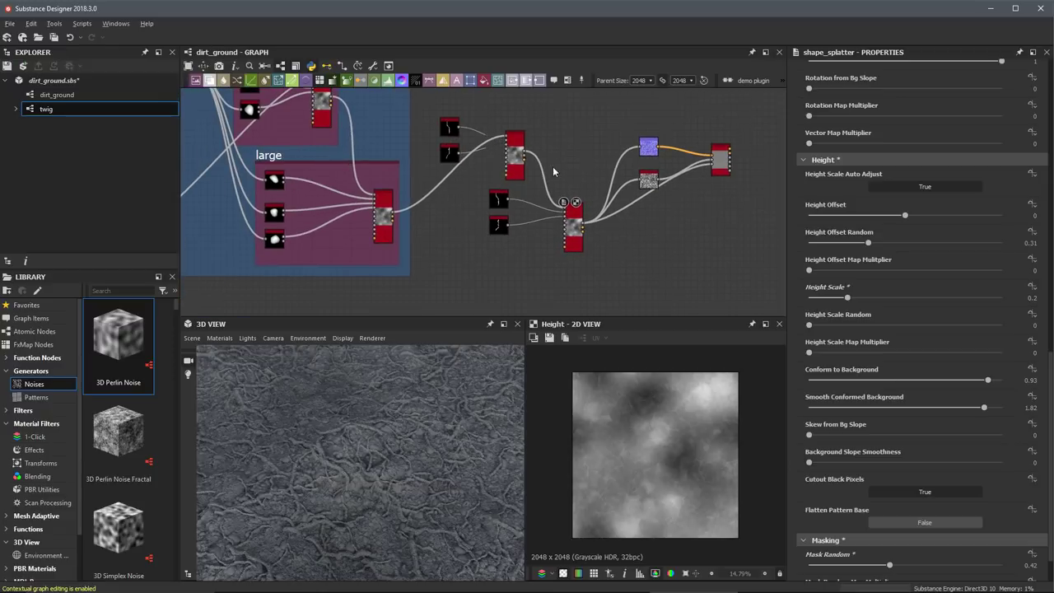
- Move the normal, ambient occlusion and material nodes down level with the second twig Shape Splatter
{"action": "left_click_drag", "start_coordinate": [630, 125], "coordinate": [725, 194]}
{"action": "left_click_drag", "start_coordinate": [718, 157], "coordinate": [725, 214]}
{"action": "scroll", "coordinate": [600, 187], "scroll_direction": "down", "scroll_amount": 1}
- Thin out the first twig scatter by setting its Shape Splatter's Mask Random to 0.39
{"action": "scroll", "coordinate": [273, 424], "scroll_direction": "down", "scroll_amount": 2}
{"action": "left_click_drag", "start_coordinate": [273, 424], "coordinate": [324, 459]}
{"action": "left_click", "coordinate": [526, 153]}
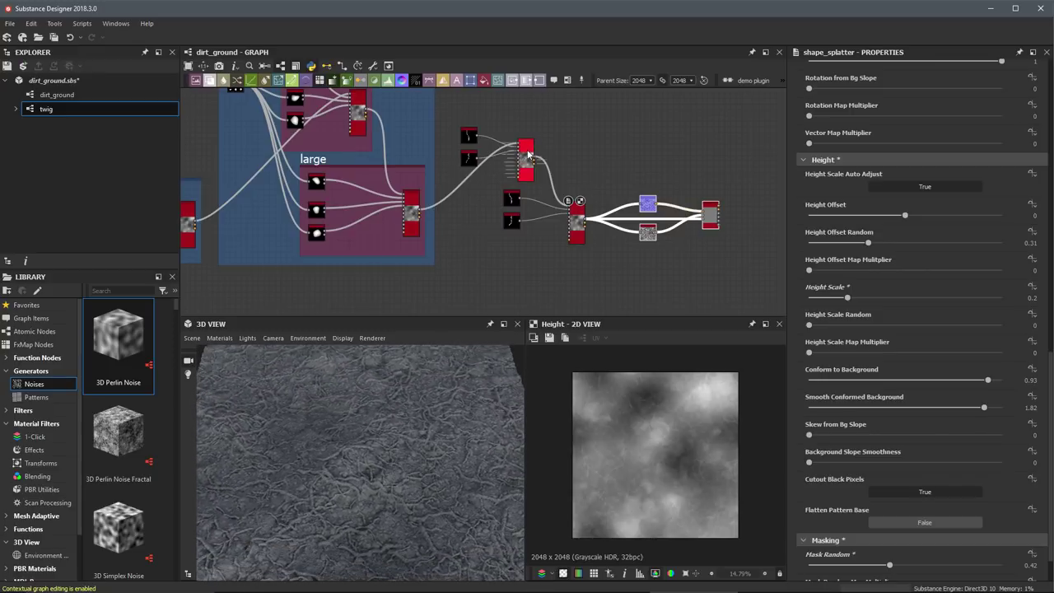
{"action": "scroll", "coordinate": [906, 373], "scroll_direction": "down", "scroll_amount": 15}
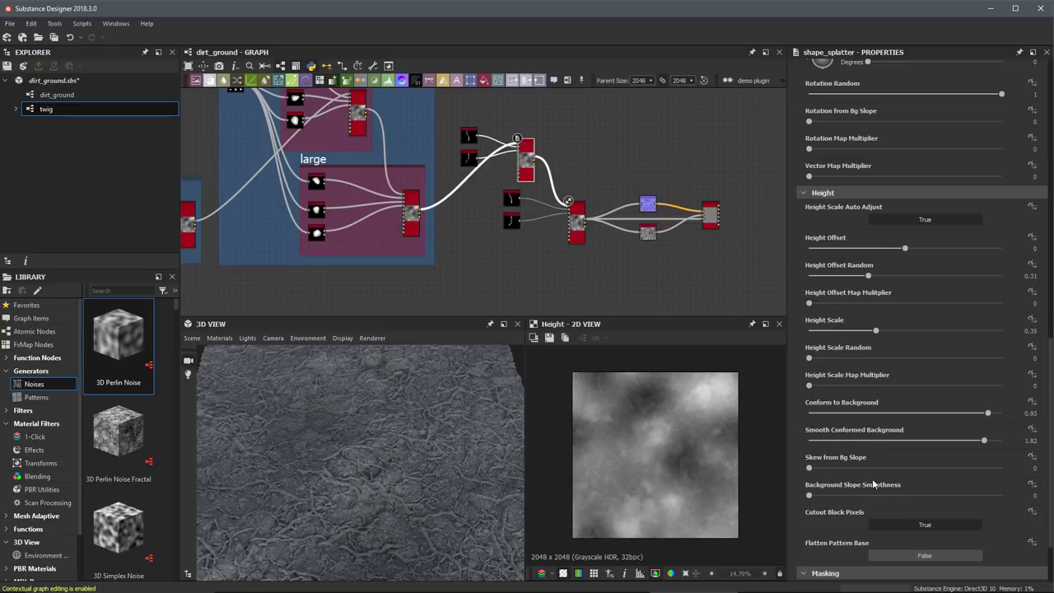
{"action": "scroll", "coordinate": [874, 481], "scroll_direction": "down", "scroll_amount": 3}
{"action": "left_click", "coordinate": [883, 517]}
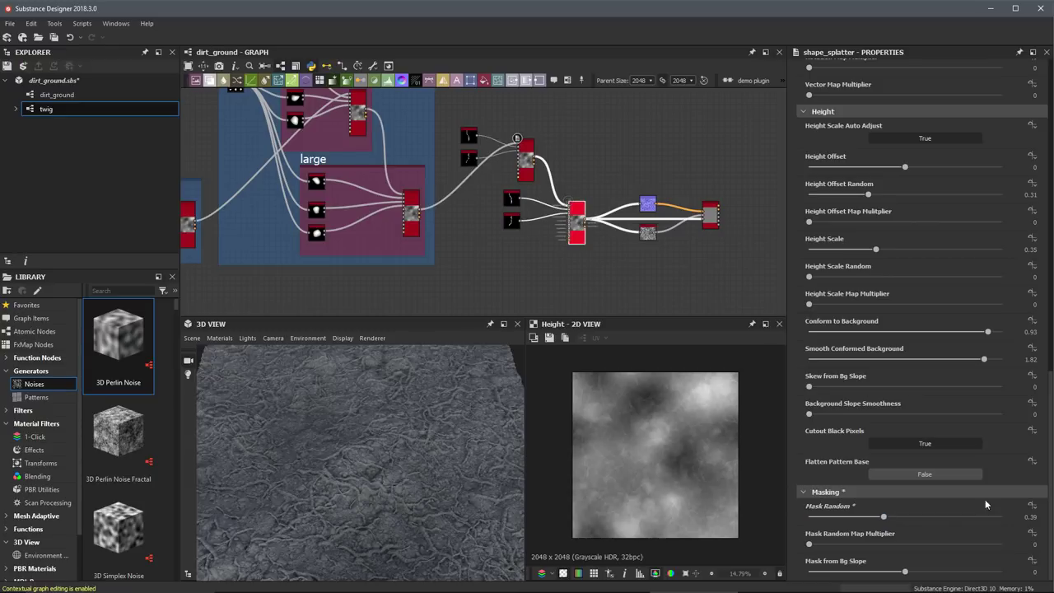
- Set the second twig Shape Splatter's Mask Random to 0.53 and inspect the 3D surface
{"action": "scroll", "coordinate": [892, 525], "scroll_direction": "up", "scroll_amount": 15}
{"action": "scroll", "coordinate": [897, 545], "scroll_direction": "down", "scroll_amount": 15}
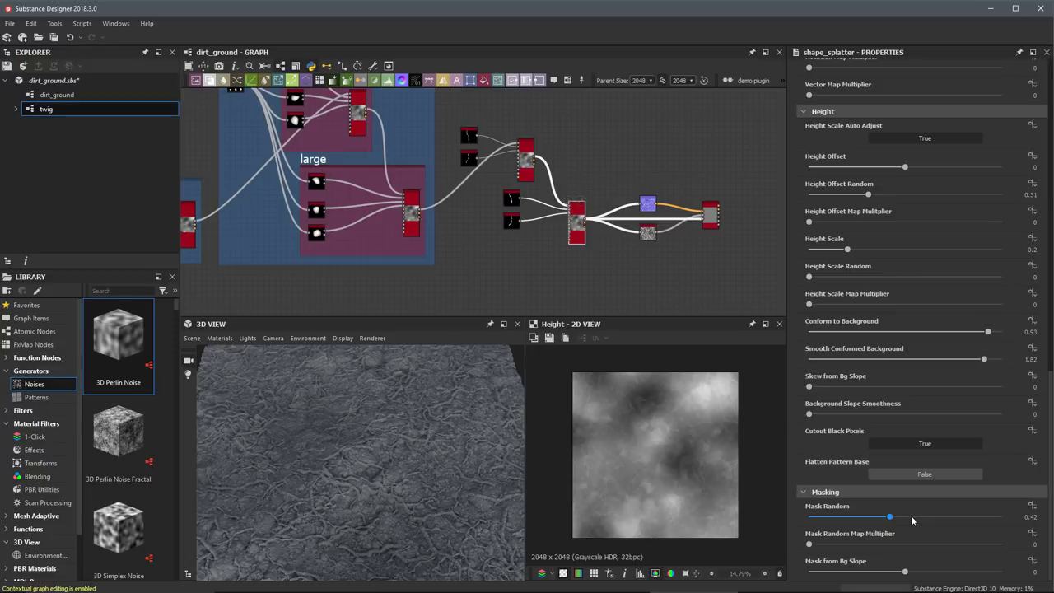
{"action": "left_click_drag", "start_coordinate": [890, 516], "coordinate": [912, 517]}
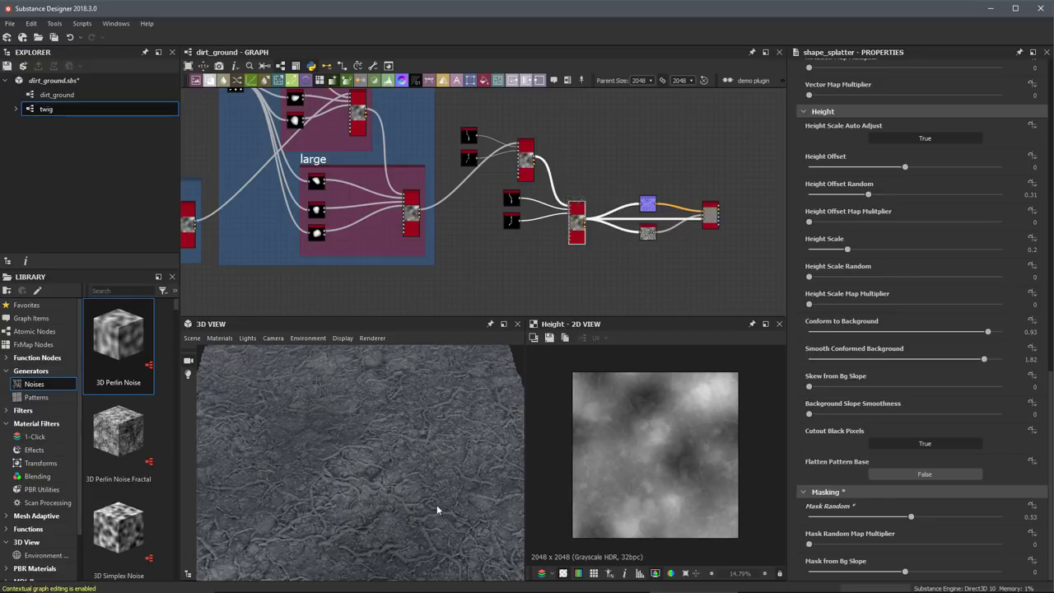
{"action": "left_click_drag", "start_coordinate": [409, 467], "coordinate": [381, 493]}
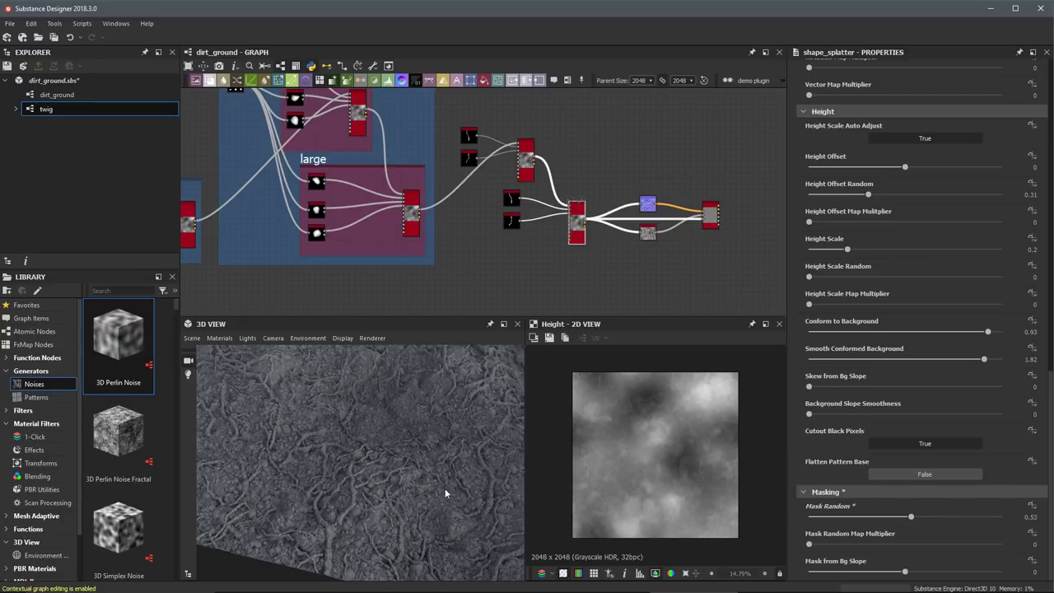
{"action": "left_click_drag", "start_coordinate": [394, 465], "coordinate": [409, 482]}
- Move the normal, ambient occlusion and material nodes farther from the twigs, and shift both twig groups lower in the graph
{"action": "scroll", "coordinate": [563, 231], "scroll_direction": "down", "scroll_amount": 2}
{"action": "middle_click_drag", "start_coordinate": [562, 231], "coordinate": [533, 234]}
{"action": "left_click_drag", "start_coordinate": [577, 191], "coordinate": [723, 221]}
{"action": "middle_click_drag", "start_coordinate": [724, 220], "coordinate": [739, 242]}
{"action": "left_click", "coordinate": [565, 251]}
{"action": "left_click_drag", "start_coordinate": [565, 251], "coordinate": [580, 307]}
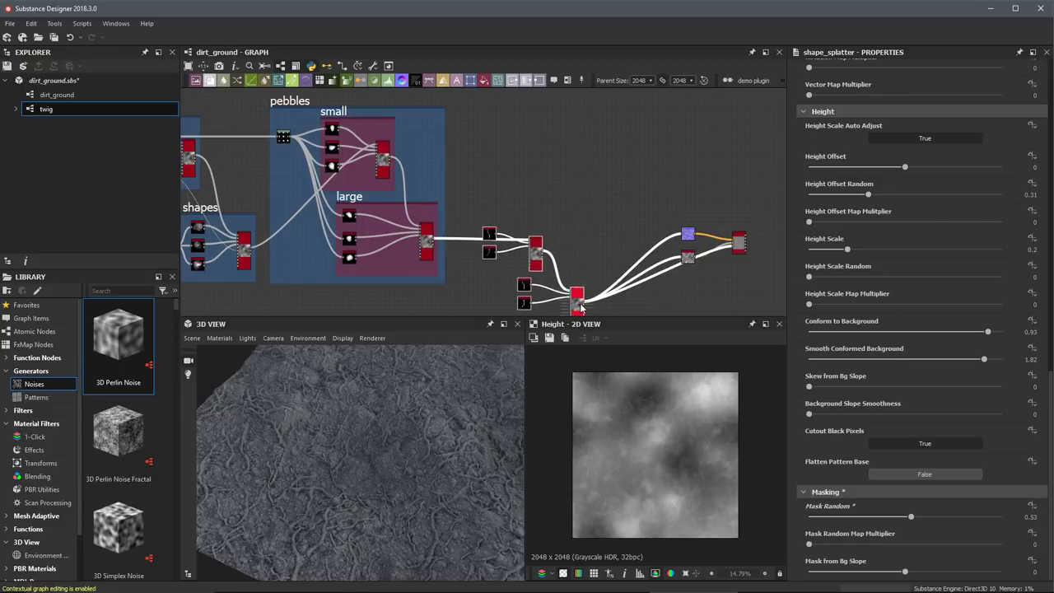
{"action": "middle_click_drag", "start_coordinate": [594, 259], "coordinate": [551, 216]}
{"action": "scroll", "coordinate": [527, 207], "scroll_direction": "down", "scroll_amount": 1}
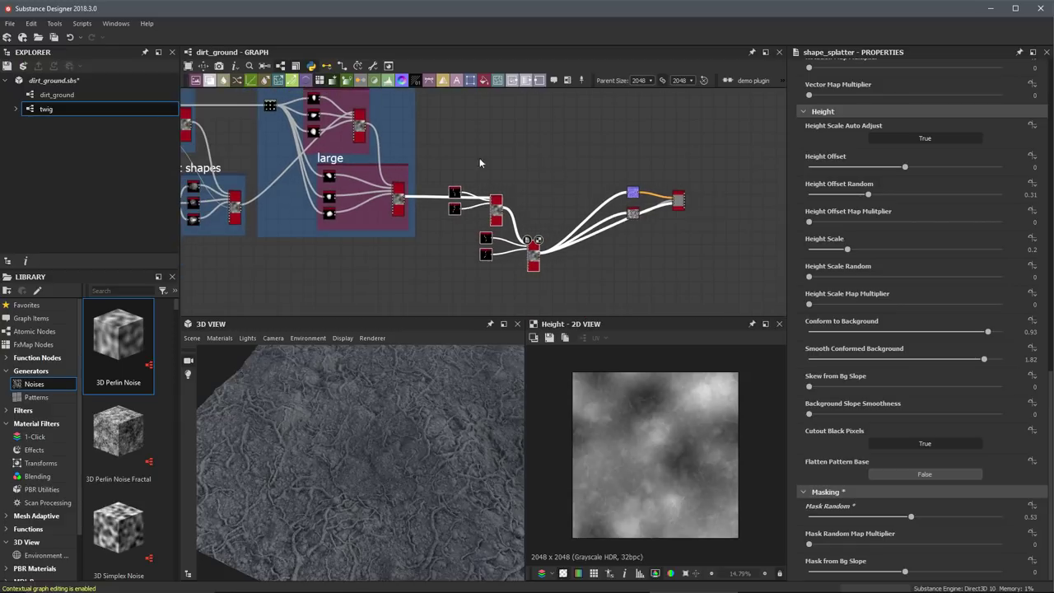
- Enclose both twig groups and their Shape Splatters in a frame titled "twigs"
{"action": "left_click", "coordinate": [568, 80]}
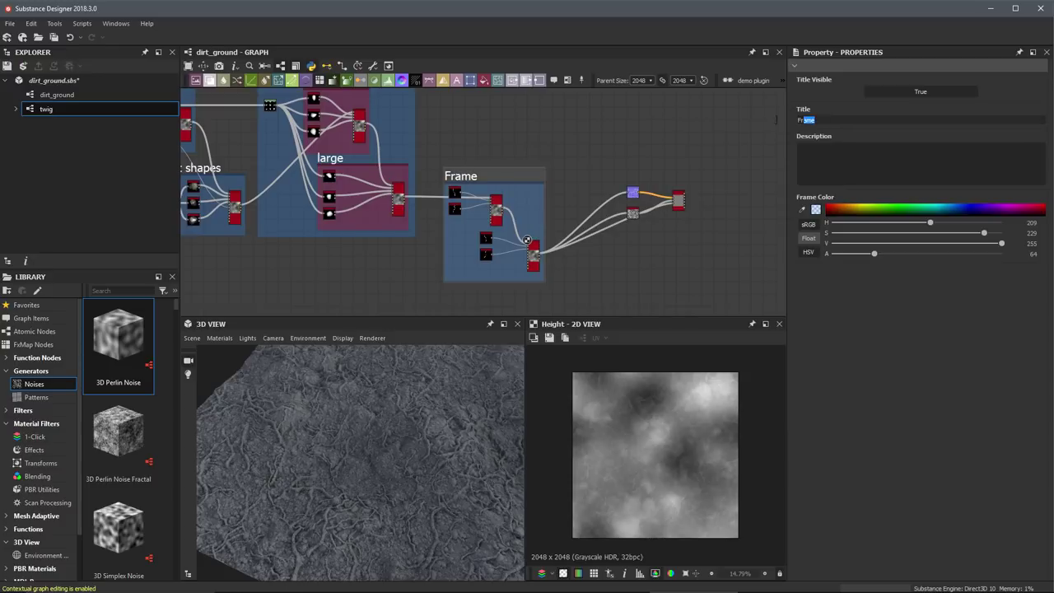
{"action": "type", "text": "Twigs"}
{"action": "left_click", "coordinate": [589, 144]}
{"action": "mouse_move", "coordinate": [555, 141]}
{"action": "middle_mouse_down"}
{"action": "mouse_move", "coordinate": [566, 190]}
{"action": "mouse_move", "coordinate": [553, 129]}
{"action": "middle_mouse_up"}
{"action": "scroll", "coordinate": [569, 190], "scroll_direction": "down", "scroll_amount": 1}
{"action": "scroll", "coordinate": [567, 175], "scroll_direction": "up", "scroll_amount": 2}
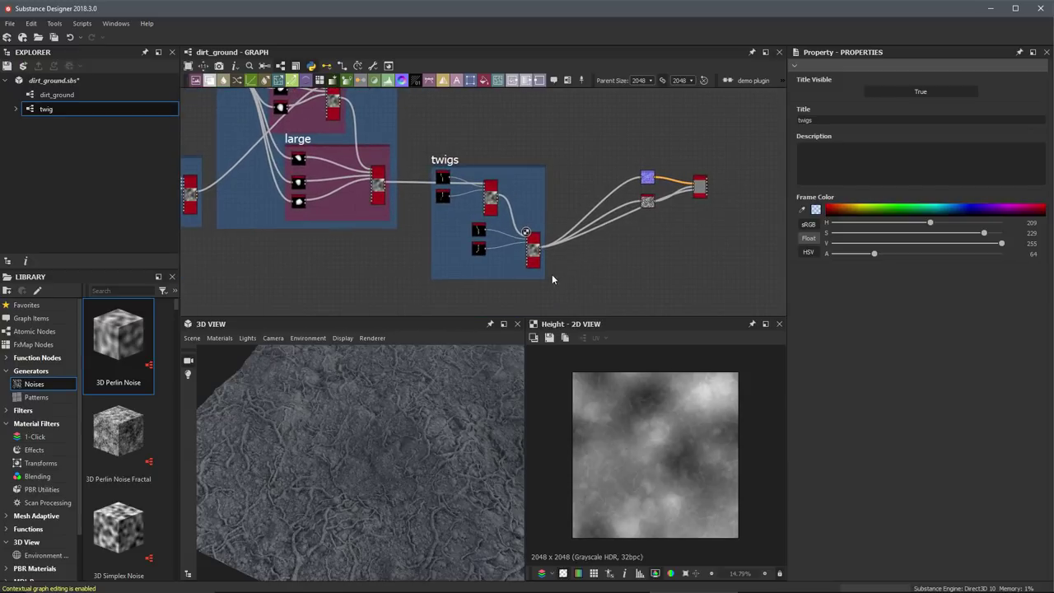
- Enlarge the twigs frame and reposition the two twig groups with more room inside it
{"action": "left_click_drag", "start_coordinate": [545, 279], "coordinate": [631, 313]}
{"action": "left_click_drag", "start_coordinate": [461, 215], "coordinate": [581, 278]}
{"action": "left_click_drag", "start_coordinate": [529, 175], "coordinate": [522, 208]}
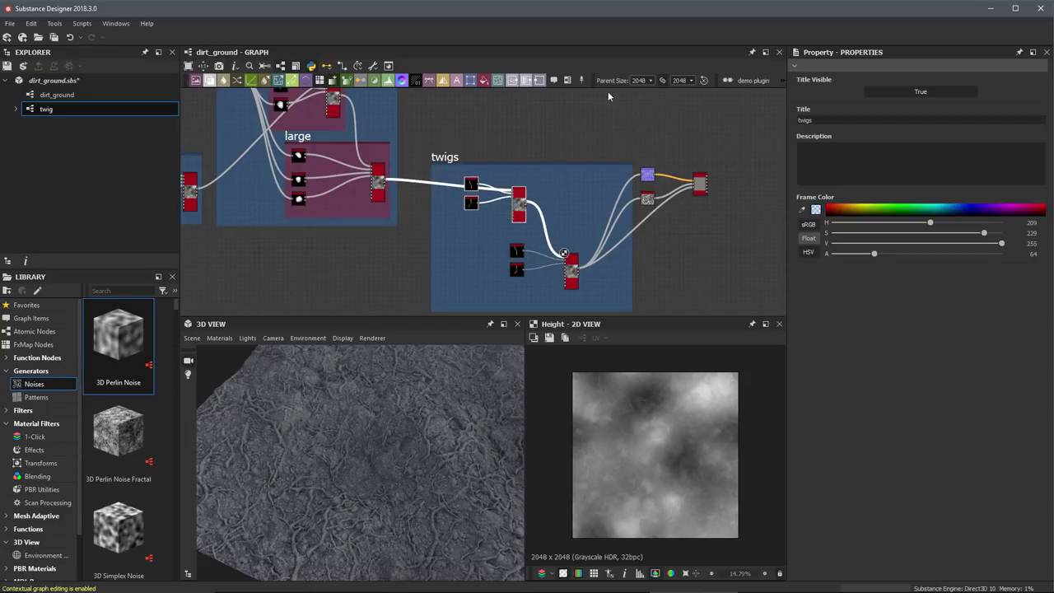
- Enclose the first twig group in a nested frame titled "small" and color it red with hue 0
{"action": "left_click", "coordinate": [569, 80]}
{"action": "type", "text": "small"}
{"action": "key", "text": "Return"}
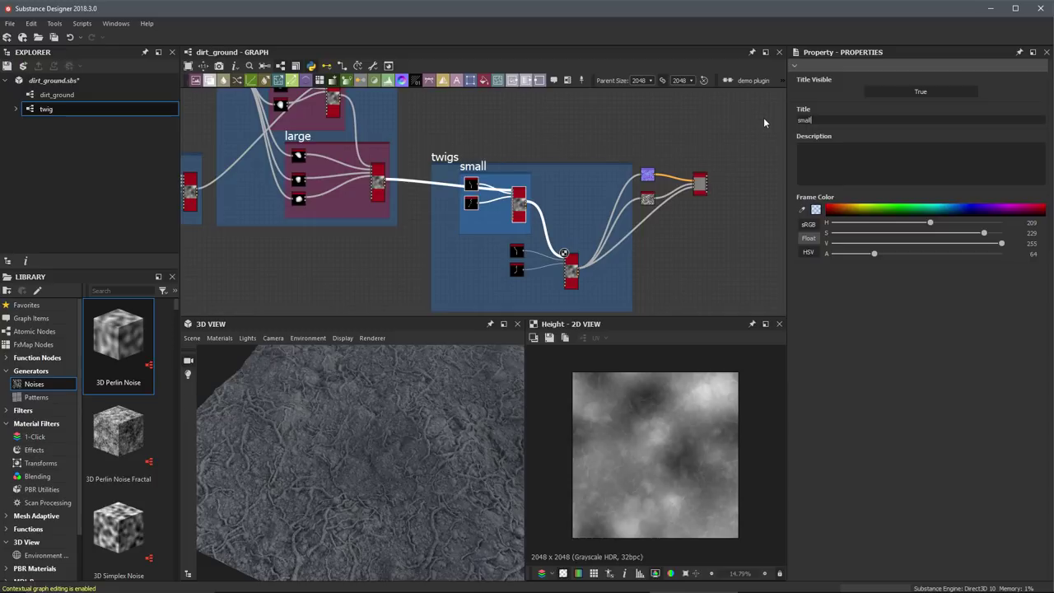
{"action": "left_click", "coordinate": [835, 223]}
{"action": "middle_click_drag", "start_coordinate": [498, 189], "coordinate": [496, 179]}
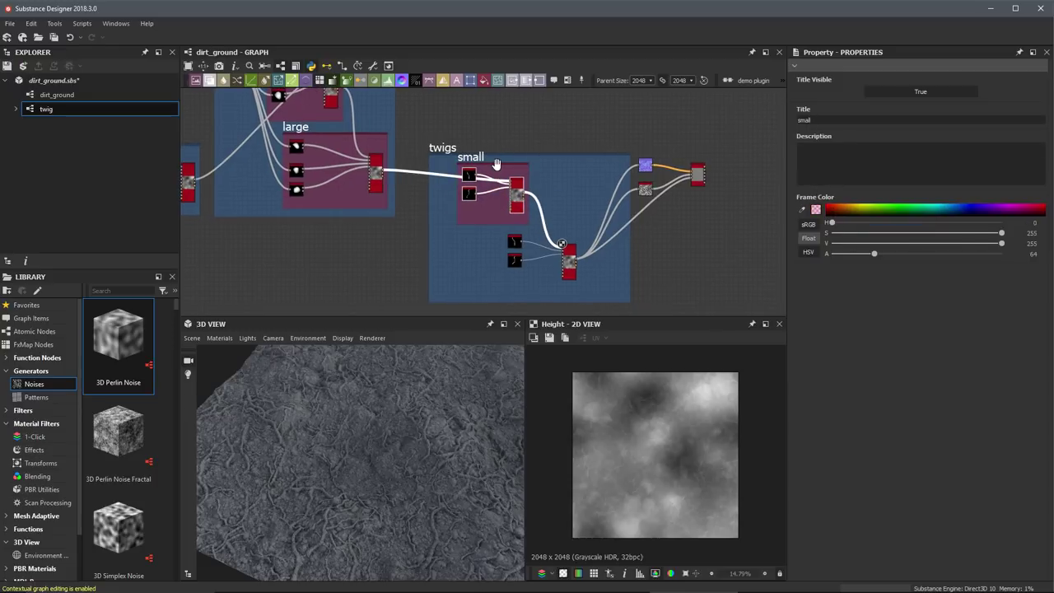
{"action": "left_click_drag", "start_coordinate": [497, 164], "coordinate": [494, 168]}
- Move the second twig group clear of the small frame and enclose it in a nested frame titled "large"
{"action": "left_click_drag", "start_coordinate": [498, 232], "coordinate": [584, 275]}
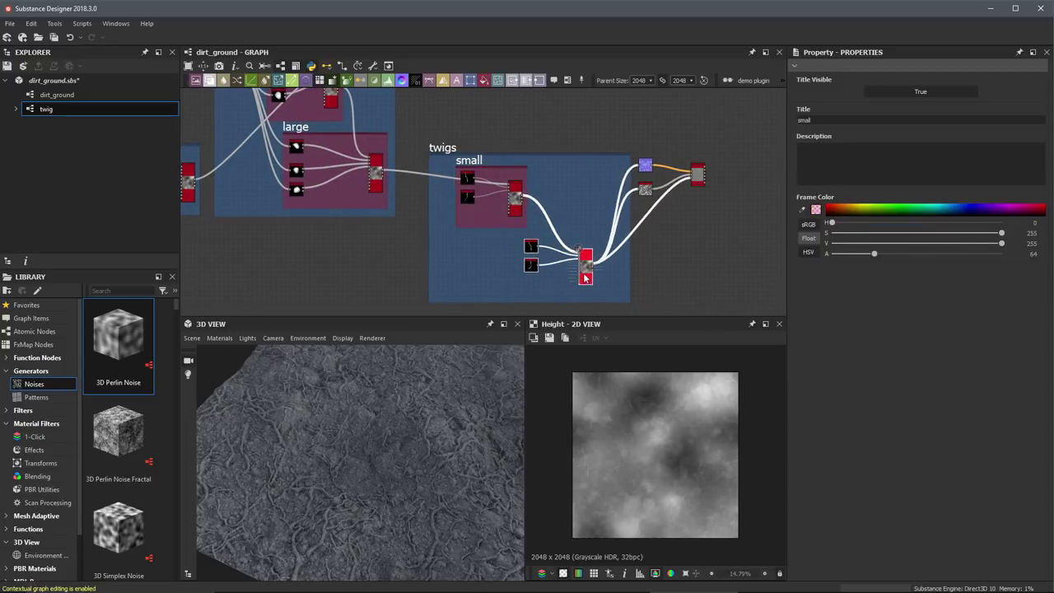
{"action": "left_click", "coordinate": [569, 81]}
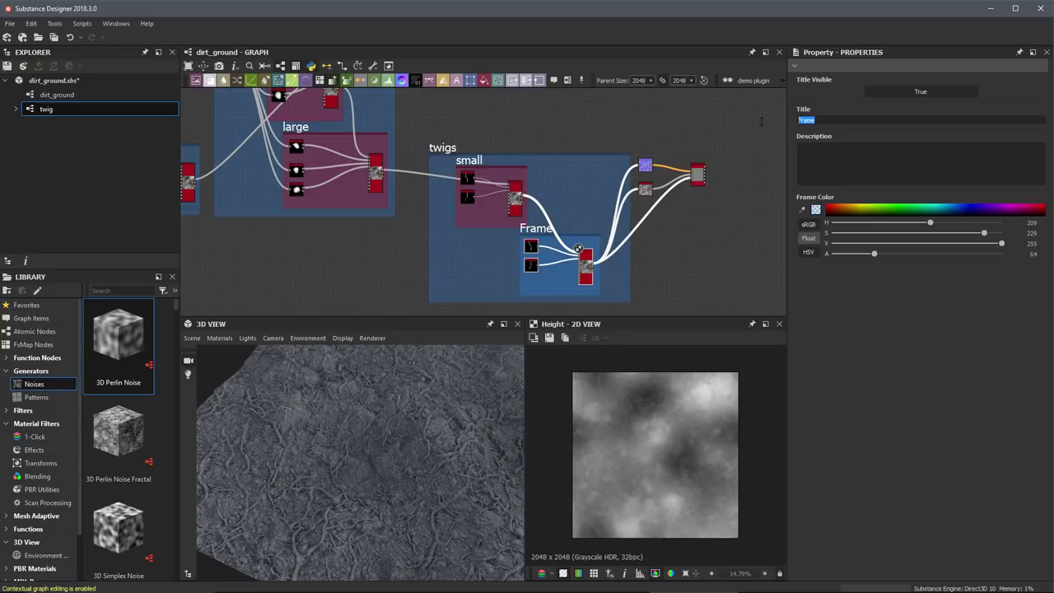
{"action": "type", "text": "large"}
{"action": "key", "text": "Return"}
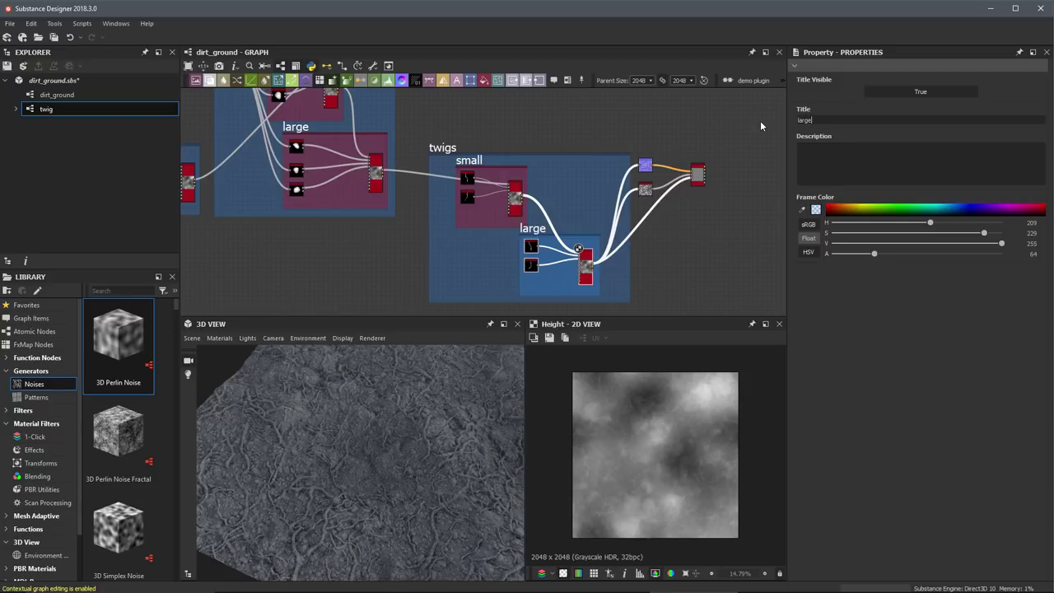
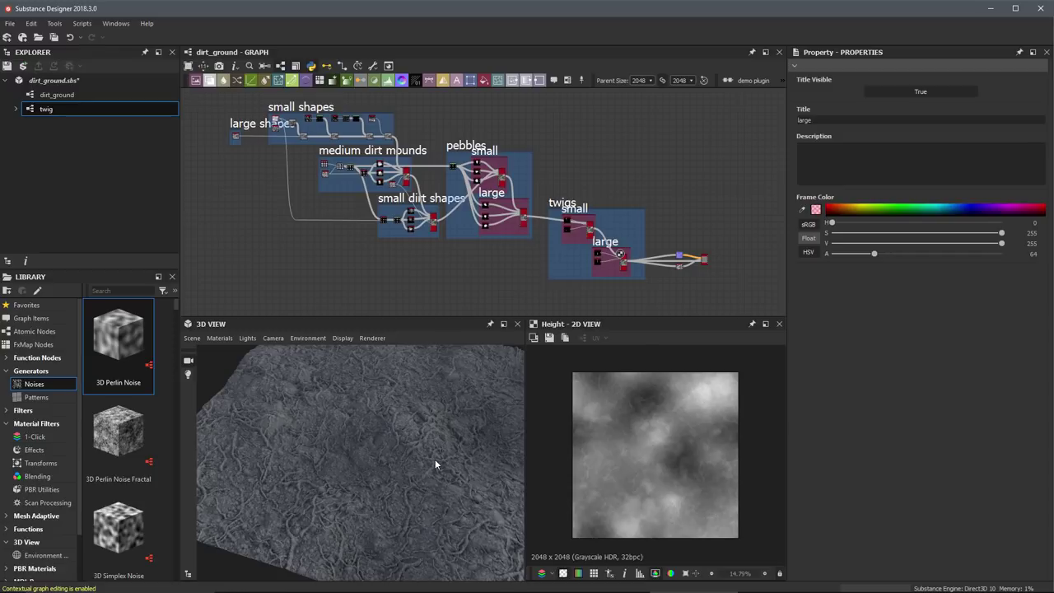
- Examine the Perlin noise of the large shapes and the final Blend of the small shapes in the 2D view
{"action": "scroll", "coordinate": [298, 116], "scroll_direction": "up", "scroll_amount": 5}
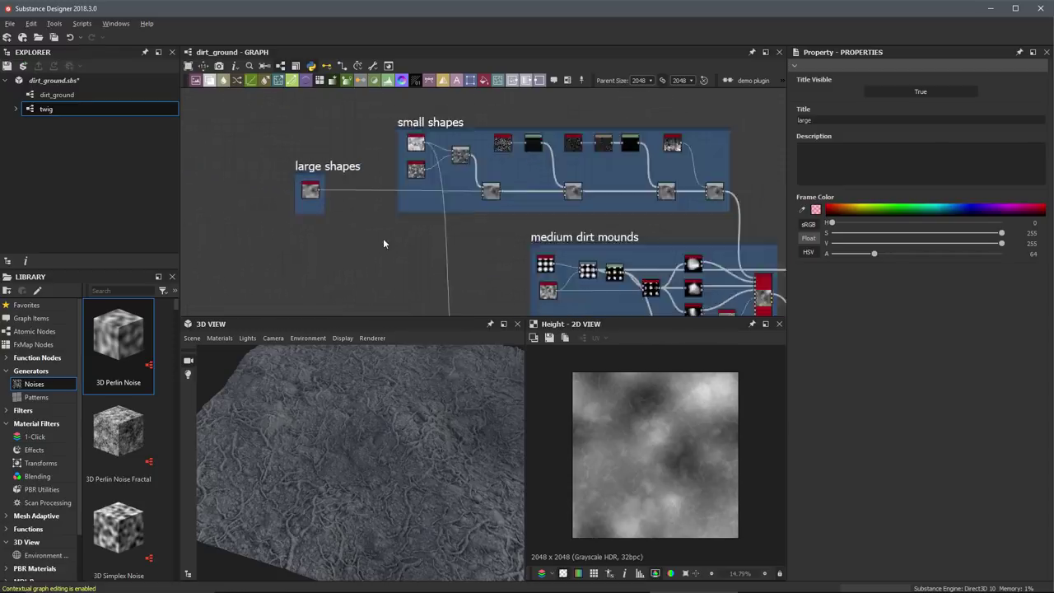
{"action": "scroll", "coordinate": [281, 154], "scroll_direction": "up", "scroll_amount": 2}
{"action": "double_click", "coordinate": [329, 212]}
{"action": "middle_click_drag", "start_coordinate": [615, 240], "coordinate": [374, 226]}
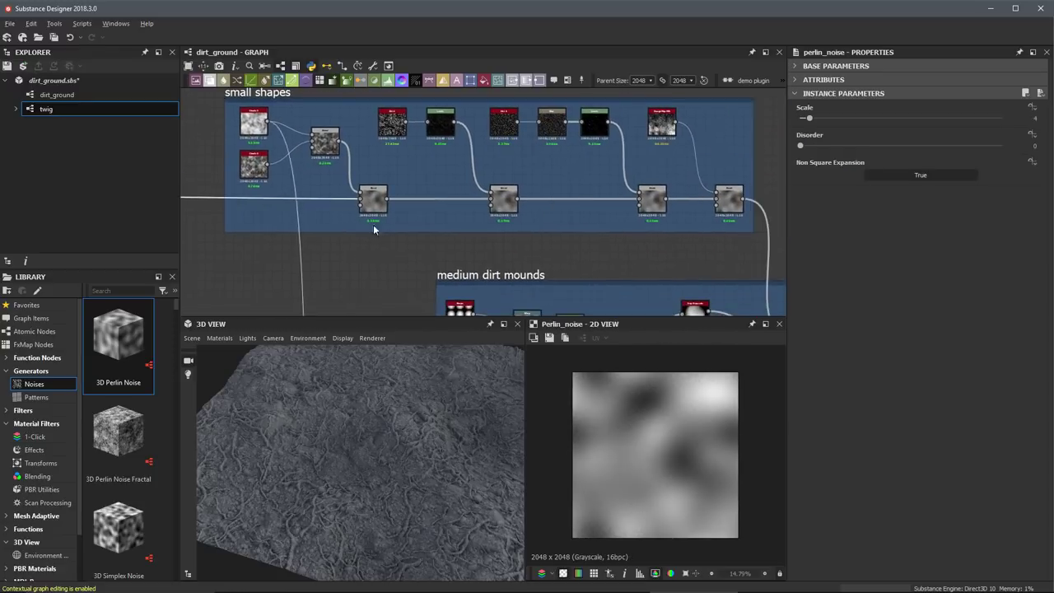
{"action": "scroll", "coordinate": [366, 165], "scroll_direction": "down", "scroll_amount": 3}
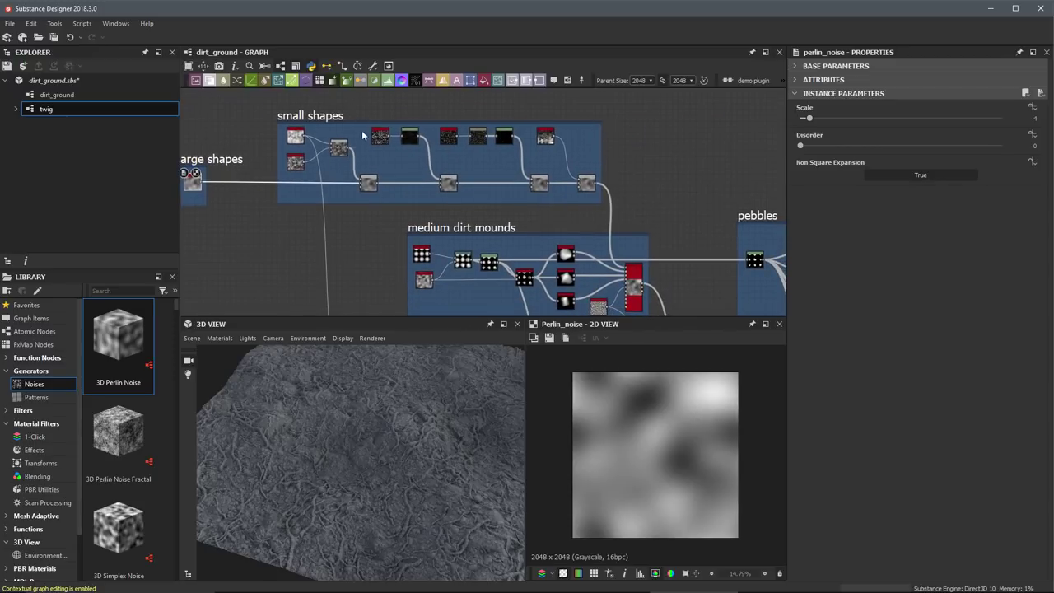
{"action": "left_click", "coordinate": [587, 184]}
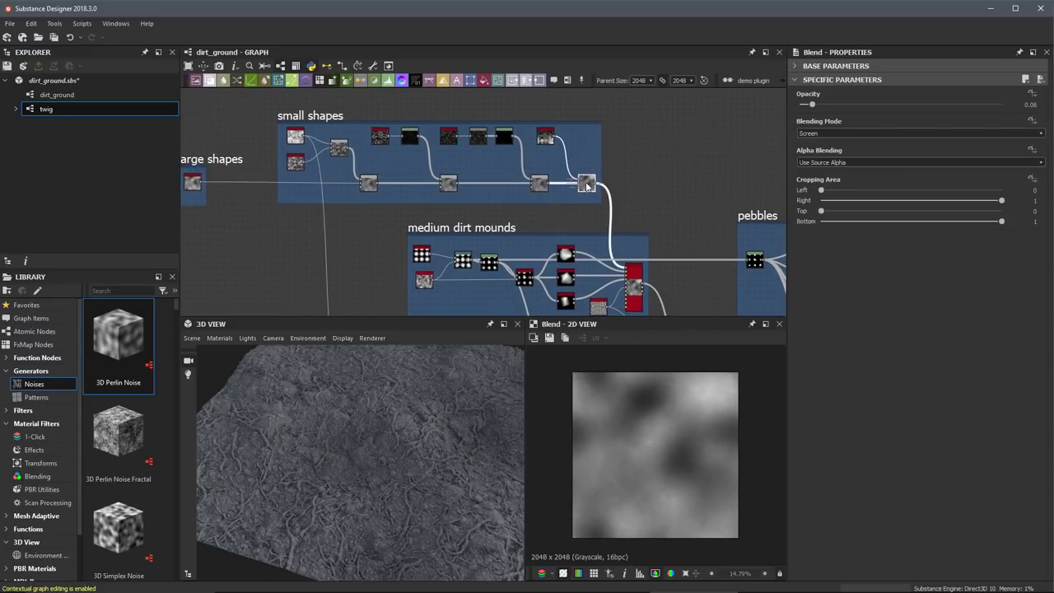
- Examine the Shape Splatter outputs of the medium dirt mounds and small dirt shapes
{"action": "middle_click_drag", "start_coordinate": [576, 210], "coordinate": [447, 88]}
{"action": "scroll", "coordinate": [454, 97], "scroll_direction": "up", "scroll_amount": 1}
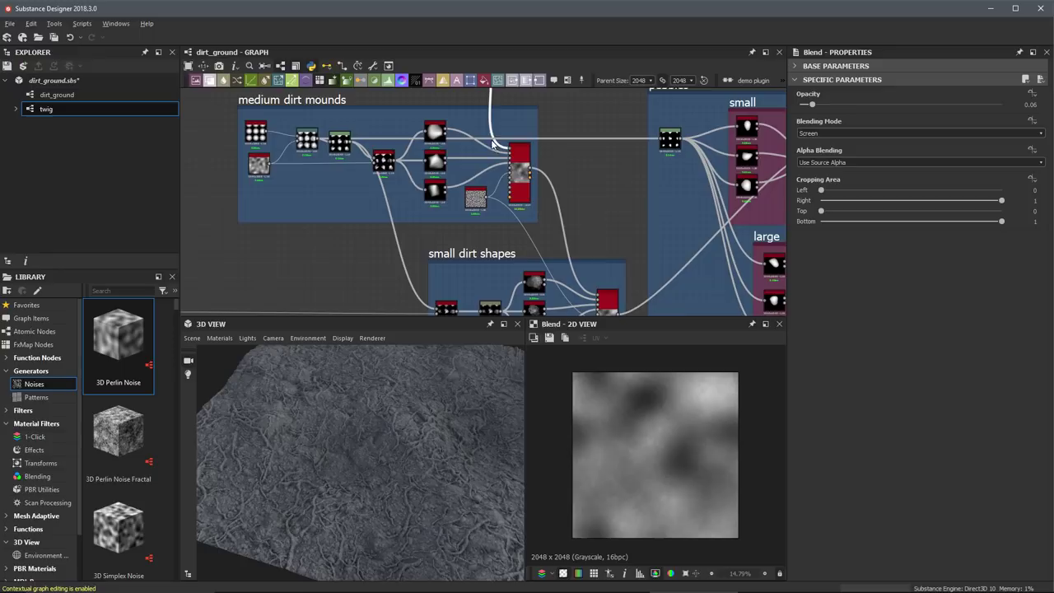
{"action": "left_click", "coordinate": [521, 173]}
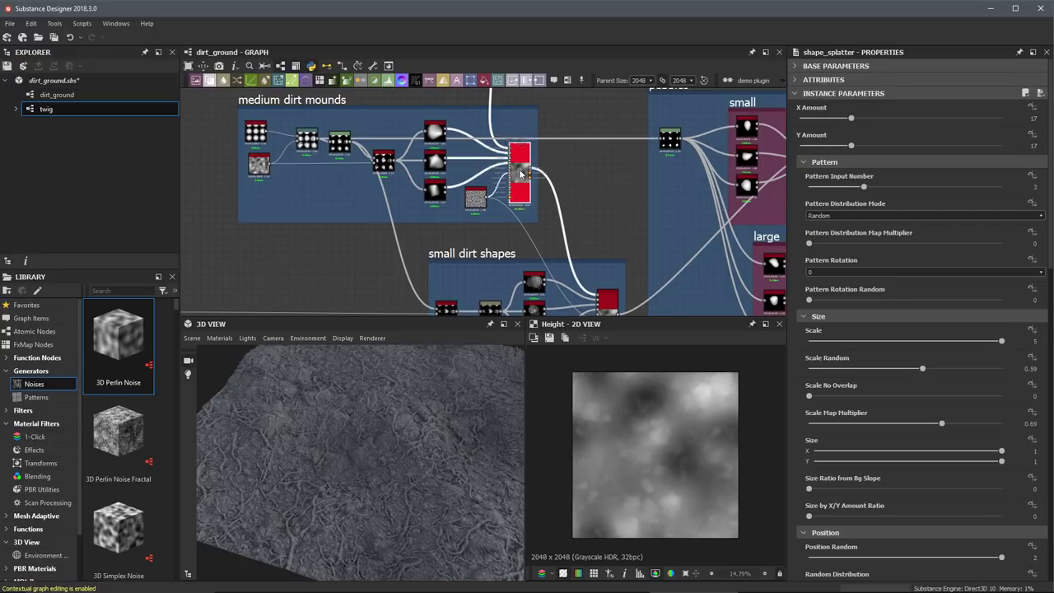
{"action": "middle_click_drag", "start_coordinate": [612, 323], "coordinate": [568, 222]}
{"action": "left_click", "coordinate": [567, 221]}
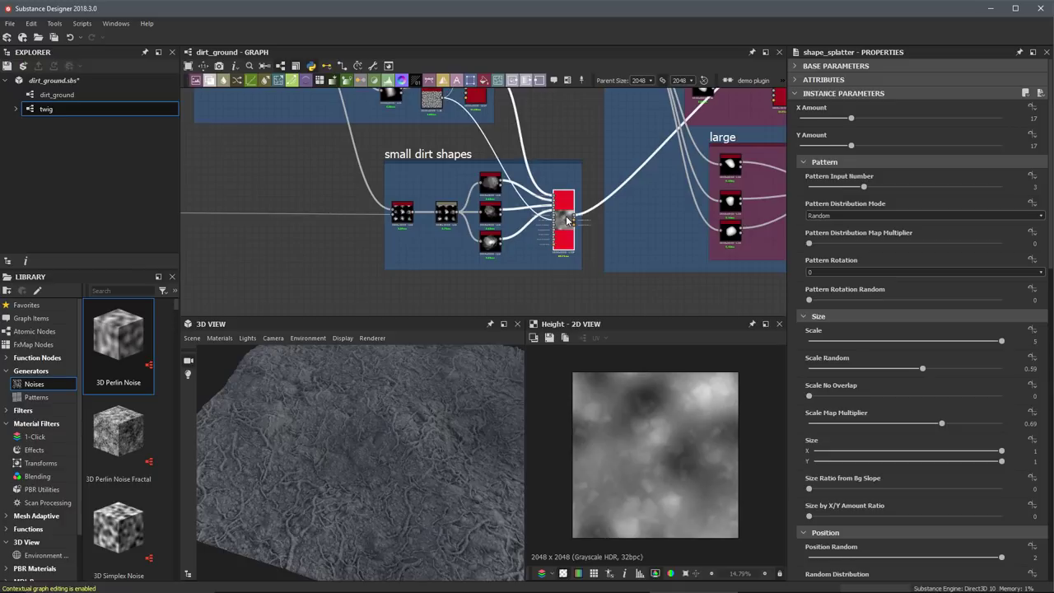
{"action": "scroll", "coordinate": [469, 232], "scroll_direction": "up", "scroll_amount": 1}
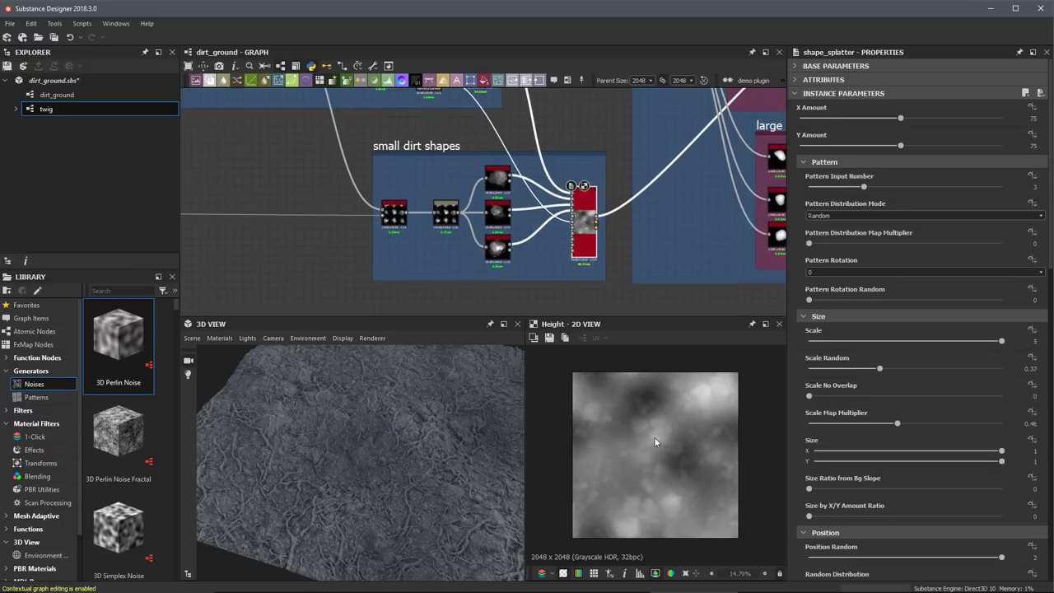
- Examine the Shape Splatter outputs of the small and large pebbles
{"action": "scroll", "coordinate": [664, 220], "scroll_direction": "down", "scroll_amount": 4}
{"action": "middle_click_drag", "start_coordinate": [649, 146], "coordinate": [388, 181]}
{"action": "scroll", "coordinate": [456, 185], "scroll_direction": "up", "scroll_amount": 1}
{"action": "scroll", "coordinate": [454, 185], "scroll_direction": "up", "scroll_amount": 1}
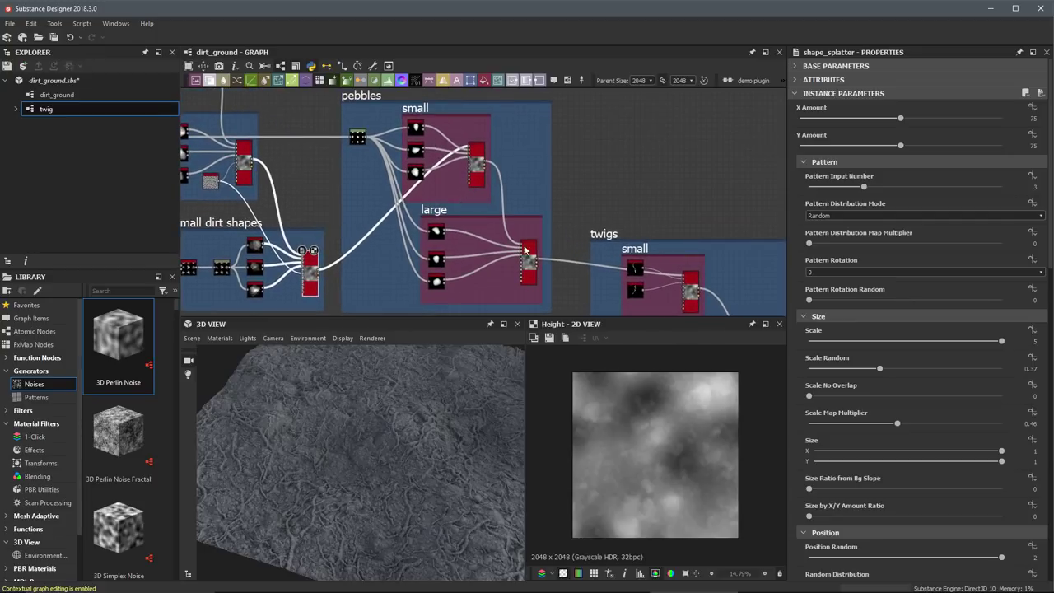
{"action": "left_click", "coordinate": [477, 163]}
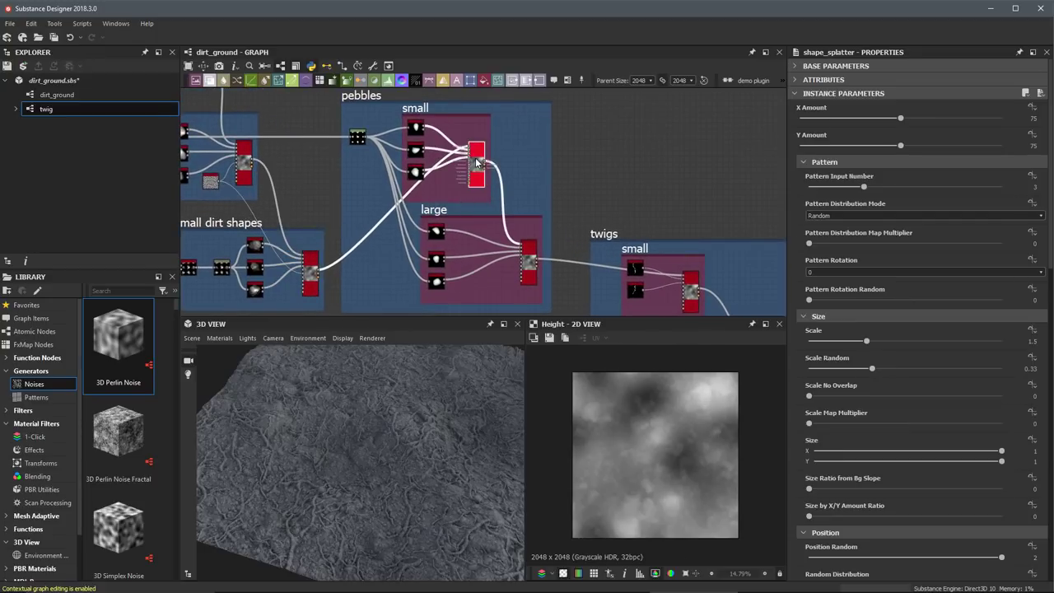
{"action": "left_click", "coordinate": [530, 262]}
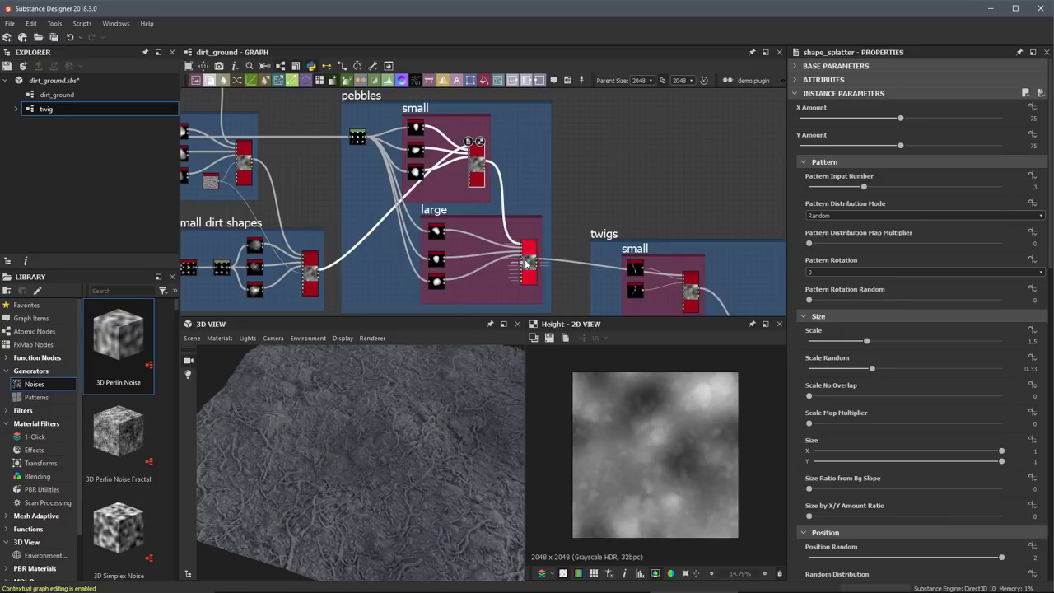
- Examine the small and large twig Shape Splatters and their effect on the 3D ground surface
{"action": "middle_click_drag", "start_coordinate": [530, 262], "coordinate": [364, 161]}
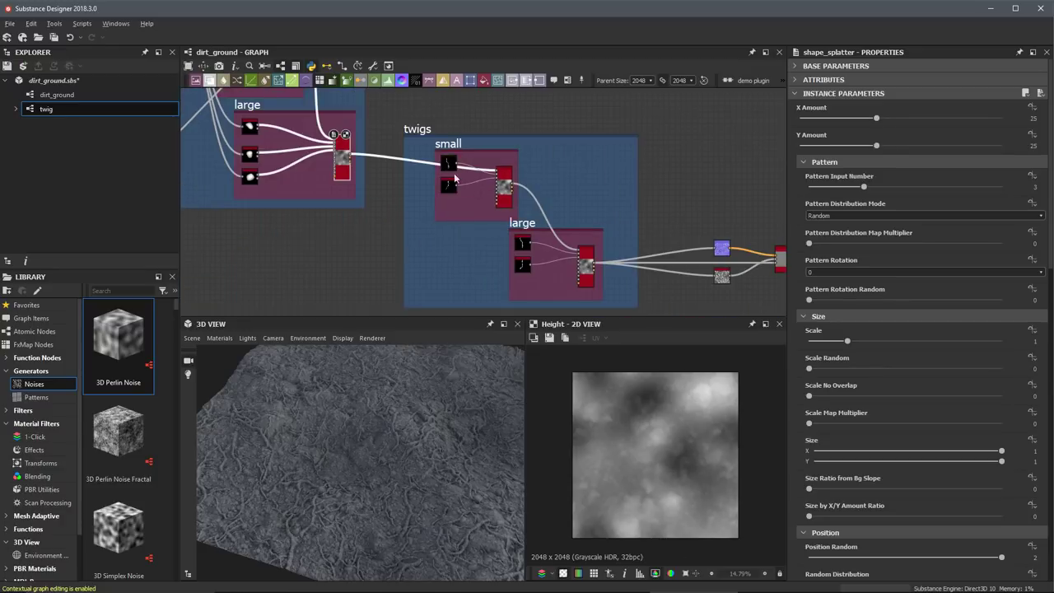
{"action": "left_click", "coordinate": [519, 191]}
{"action": "middle_click_drag", "start_coordinate": [519, 191], "coordinate": [538, 196]}
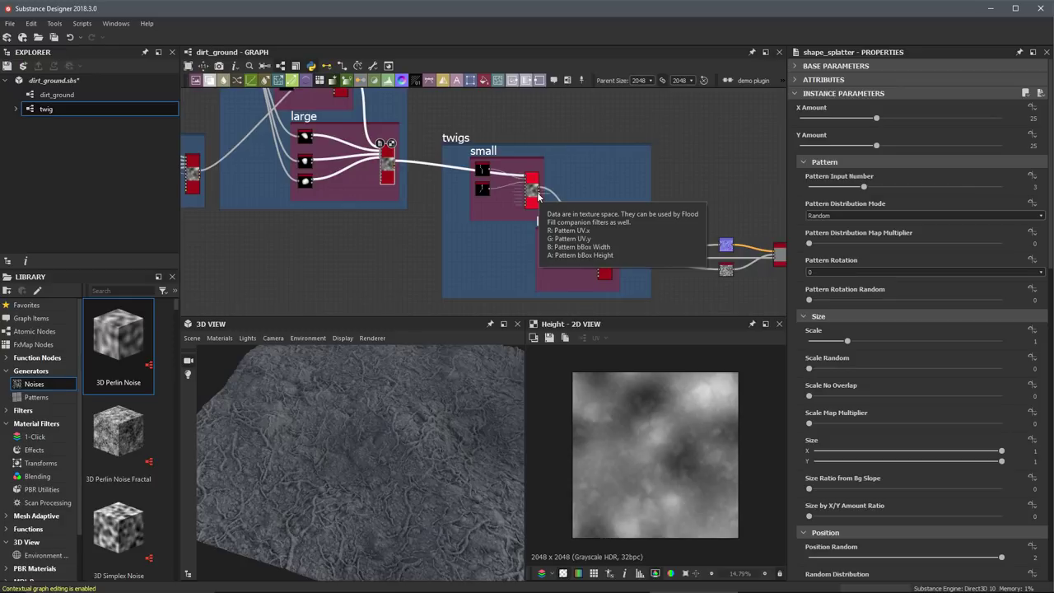
{"action": "scroll", "coordinate": [540, 195], "scroll_direction": "up", "scroll_amount": 3}
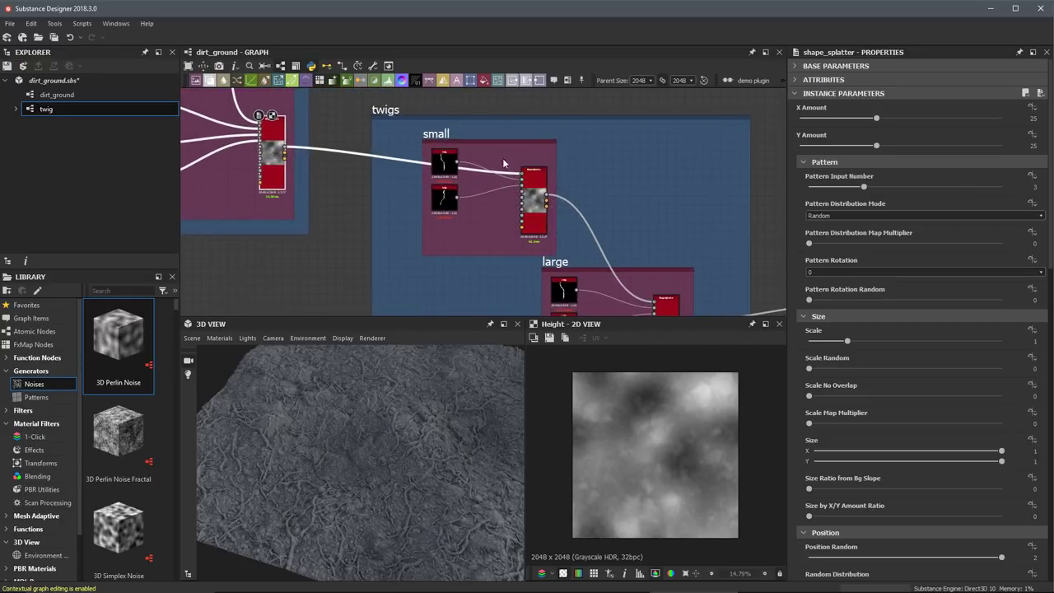
{"action": "left_click_drag", "start_coordinate": [417, 429], "coordinate": [415, 490]}
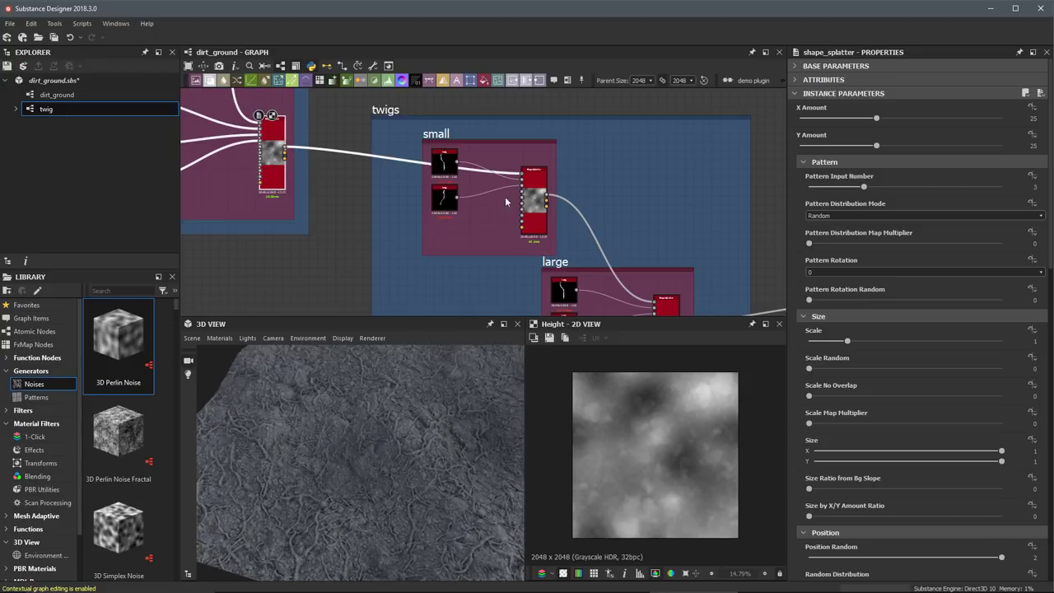
{"action": "scroll", "coordinate": [506, 201], "scroll_direction": "down", "scroll_amount": 2}
{"action": "left_click", "coordinate": [495, 161]}
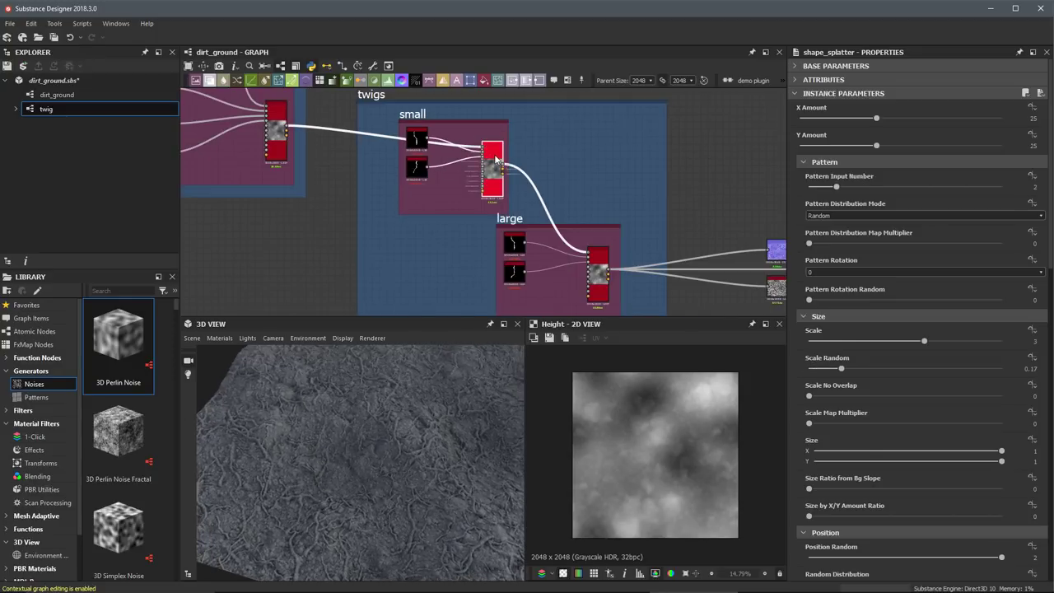
{"action": "left_click", "coordinate": [598, 271]}
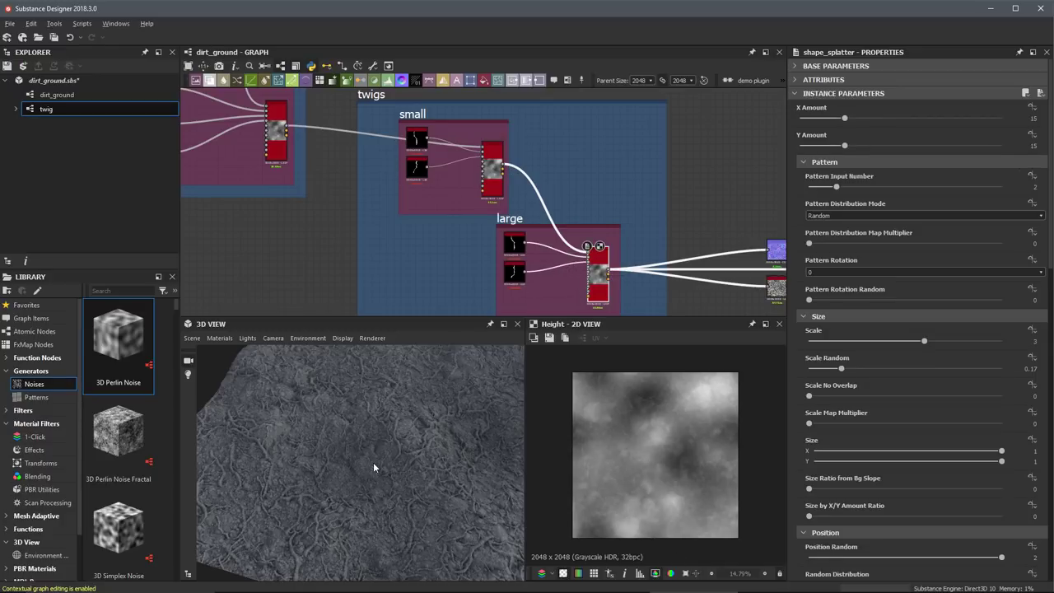
{"action": "left_click_drag", "start_coordinate": [374, 466], "coordinate": [400, 462]}
{"action": "middle_click_drag", "start_coordinate": [523, 238], "coordinate": [515, 219]}
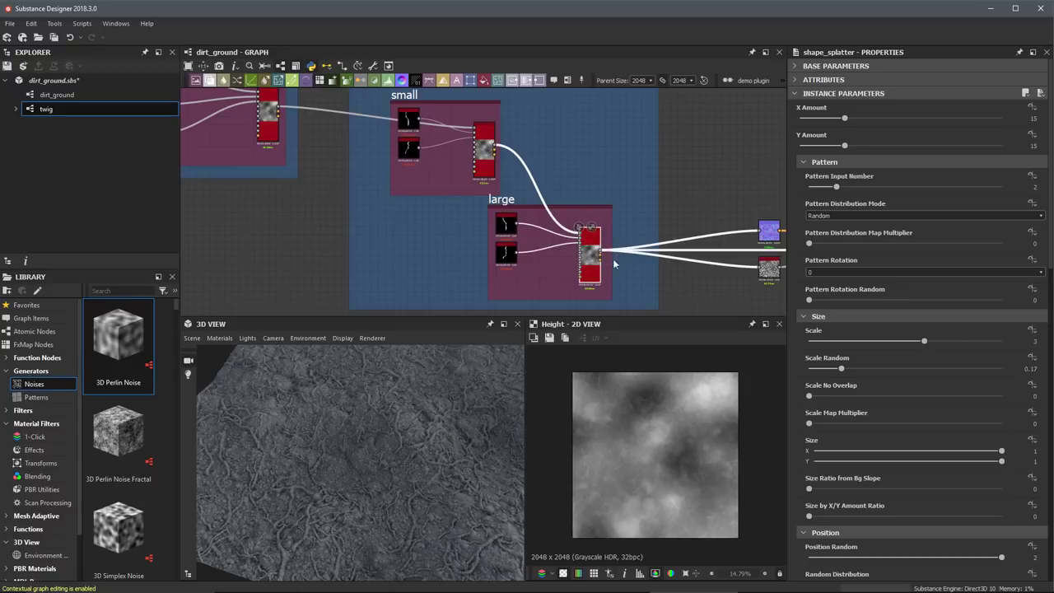
- Shift the large twig frame away from the small one and extend the twigs frame downward around it
{"action": "left_click_drag", "start_coordinate": [590, 210], "coordinate": [602, 217]}
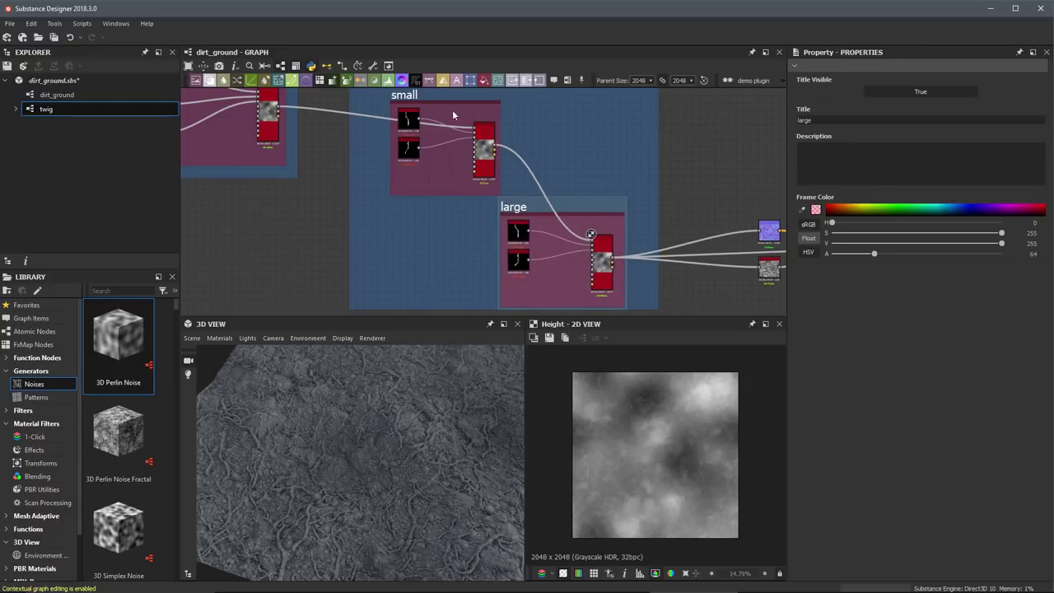
{"action": "scroll", "coordinate": [415, 224], "scroll_direction": "down", "scroll_amount": 3}
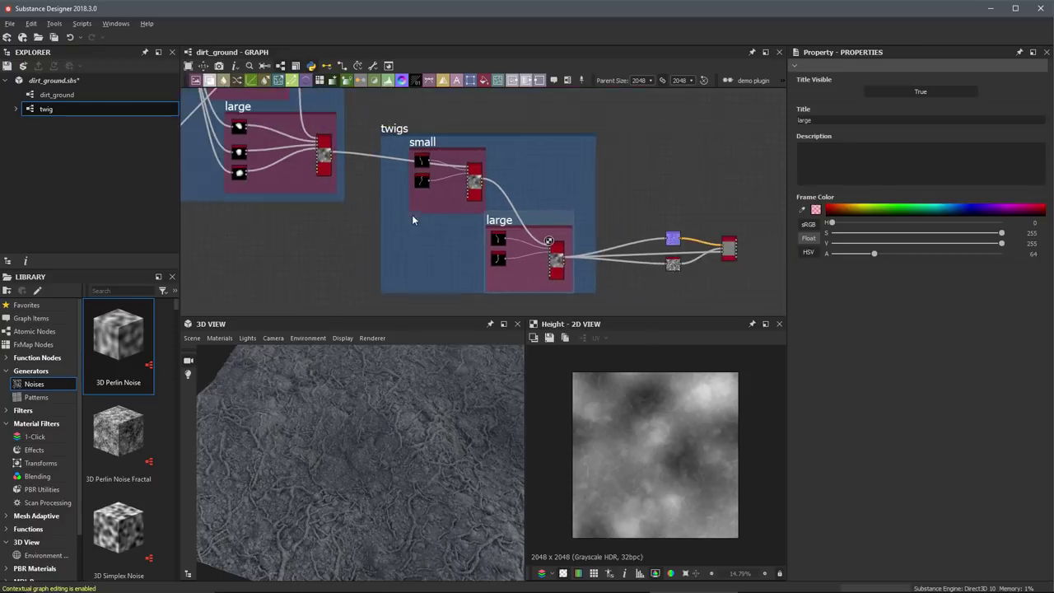
{"action": "left_click_drag", "start_coordinate": [622, 281], "coordinate": [622, 294]}
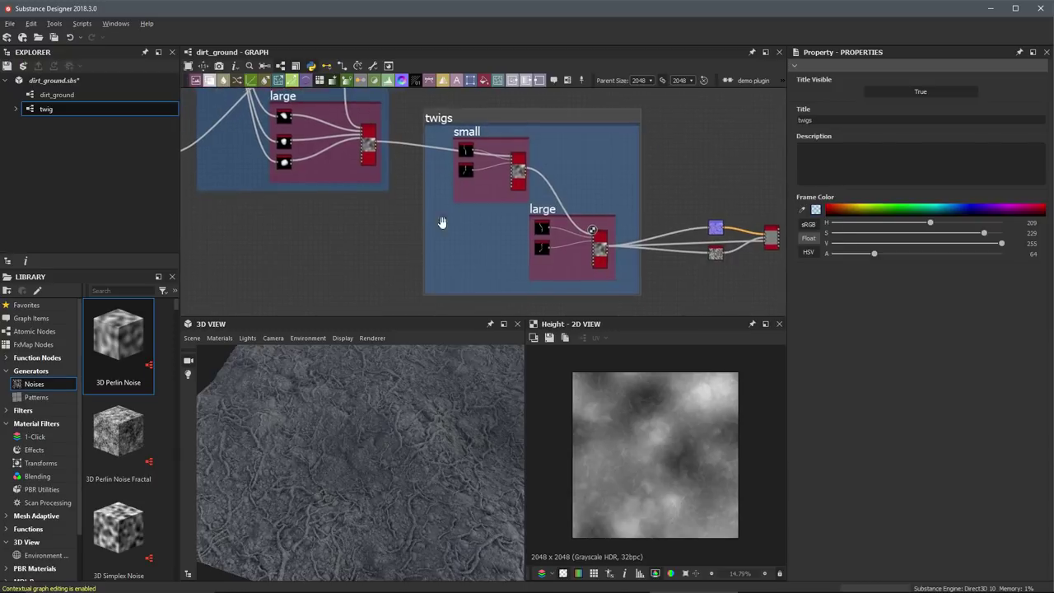
{"action": "scroll", "coordinate": [579, 262], "scroll_direction": "down", "scroll_amount": 4}
{"action": "middle_click_drag", "start_coordinate": [443, 223], "coordinate": [622, 281]}
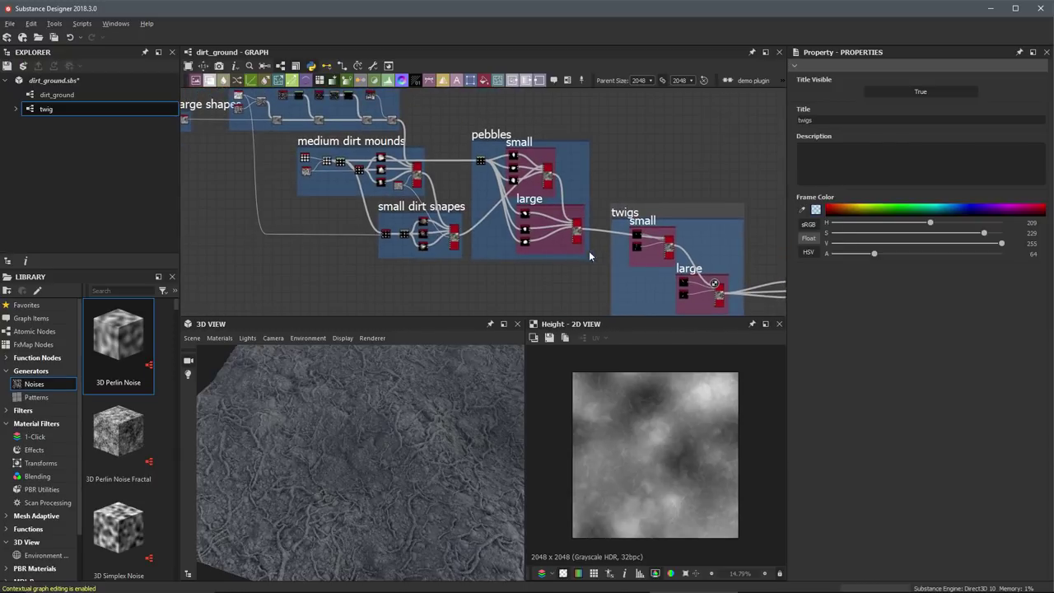
{"action": "scroll", "coordinate": [487, 237], "scroll_direction": "down", "scroll_amount": 1}
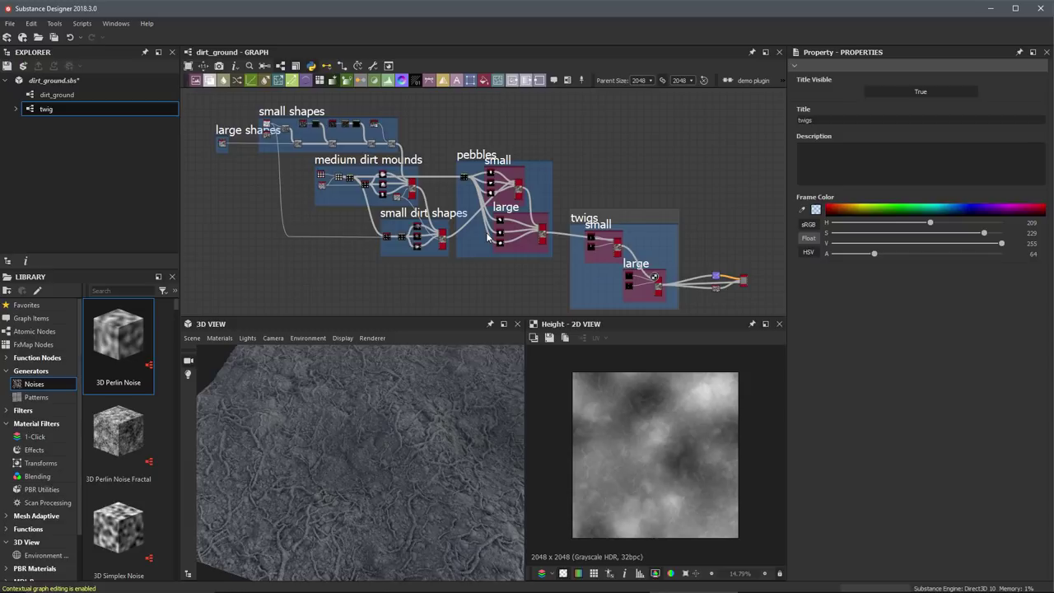